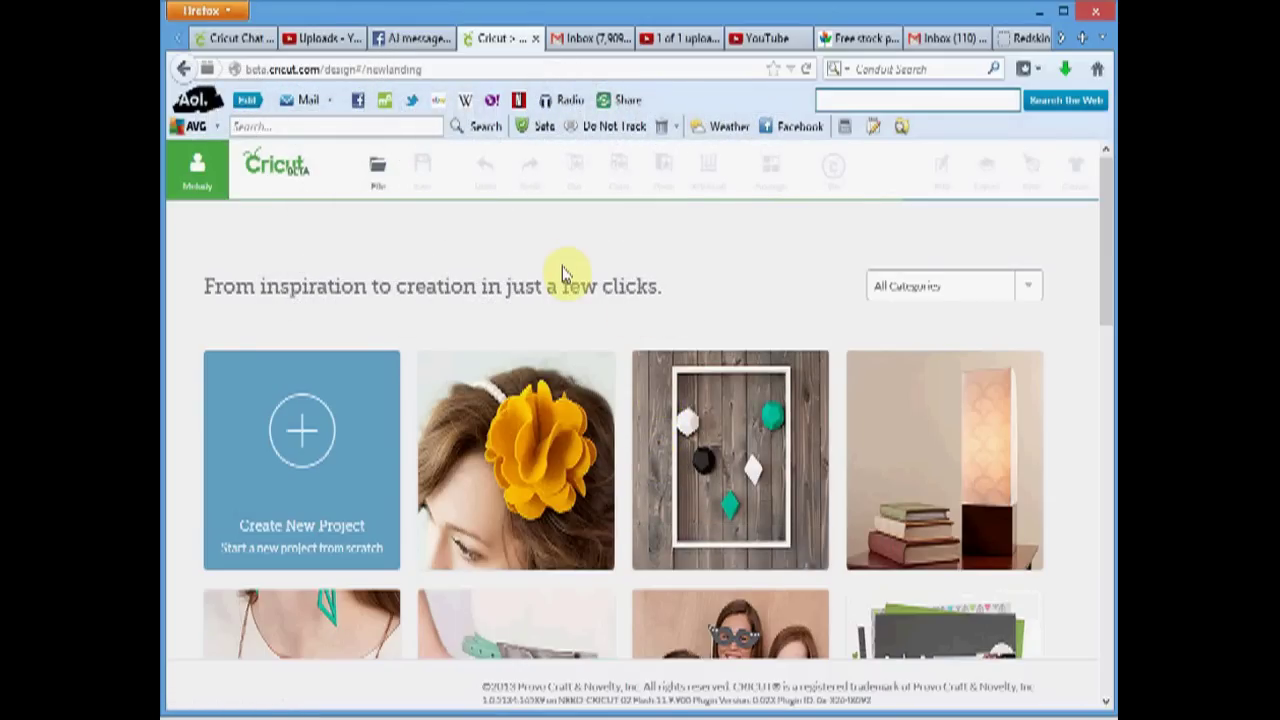
# - Open a blank canvas from the Create New Project tile
pyautogui.click(298, 432)
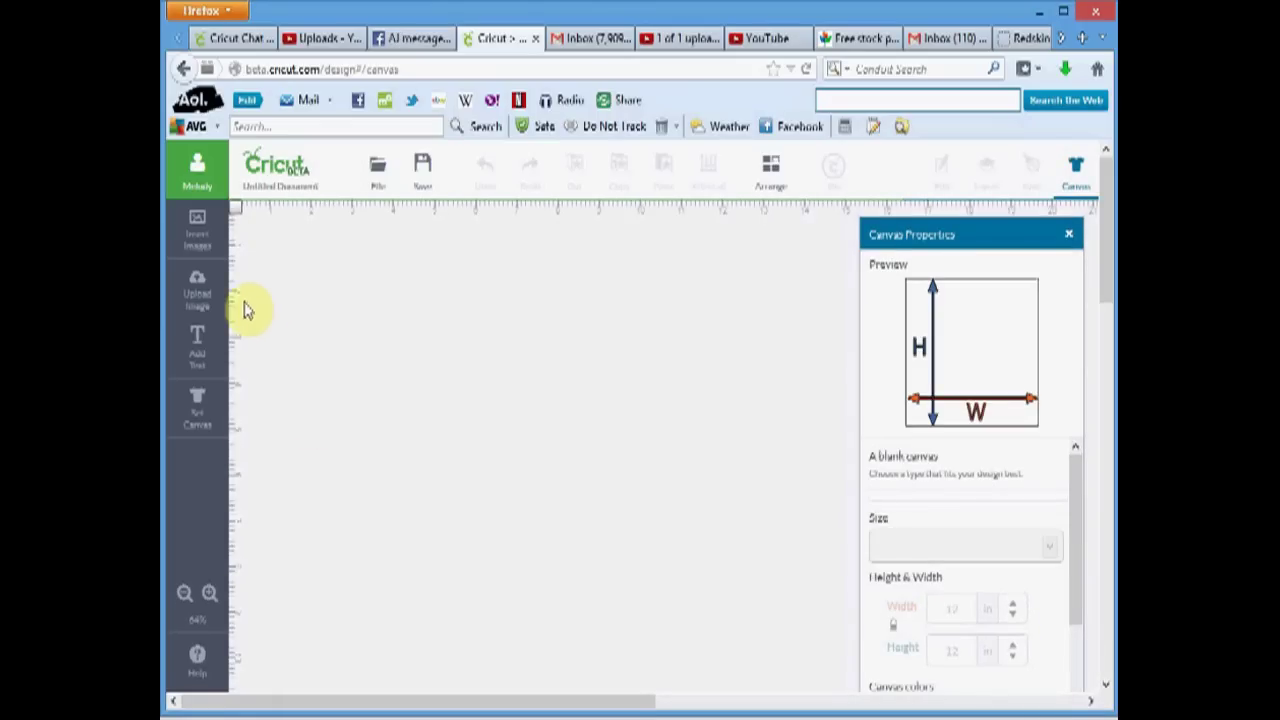
# - Look through the previously uploaded images, then start a Basic Upload
pyautogui.click(199, 297)
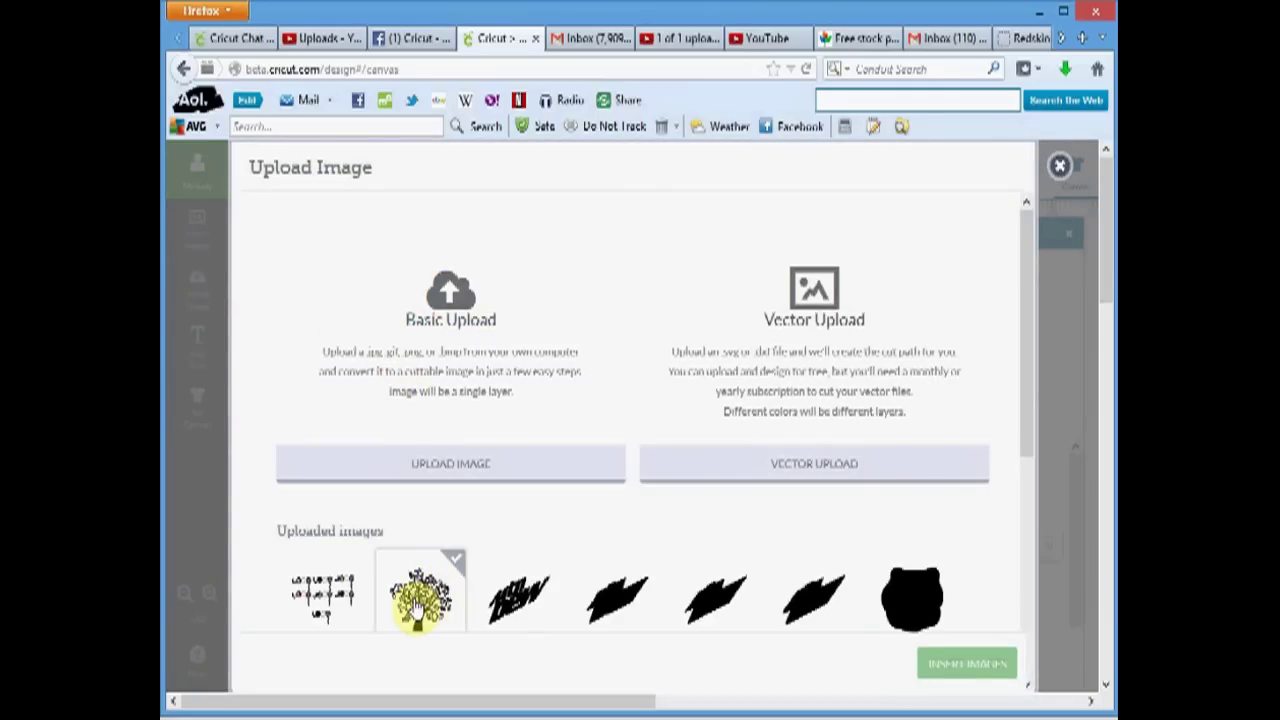
pyautogui.moveTo(1028, 323); pyautogui.dragTo(1036, 562)
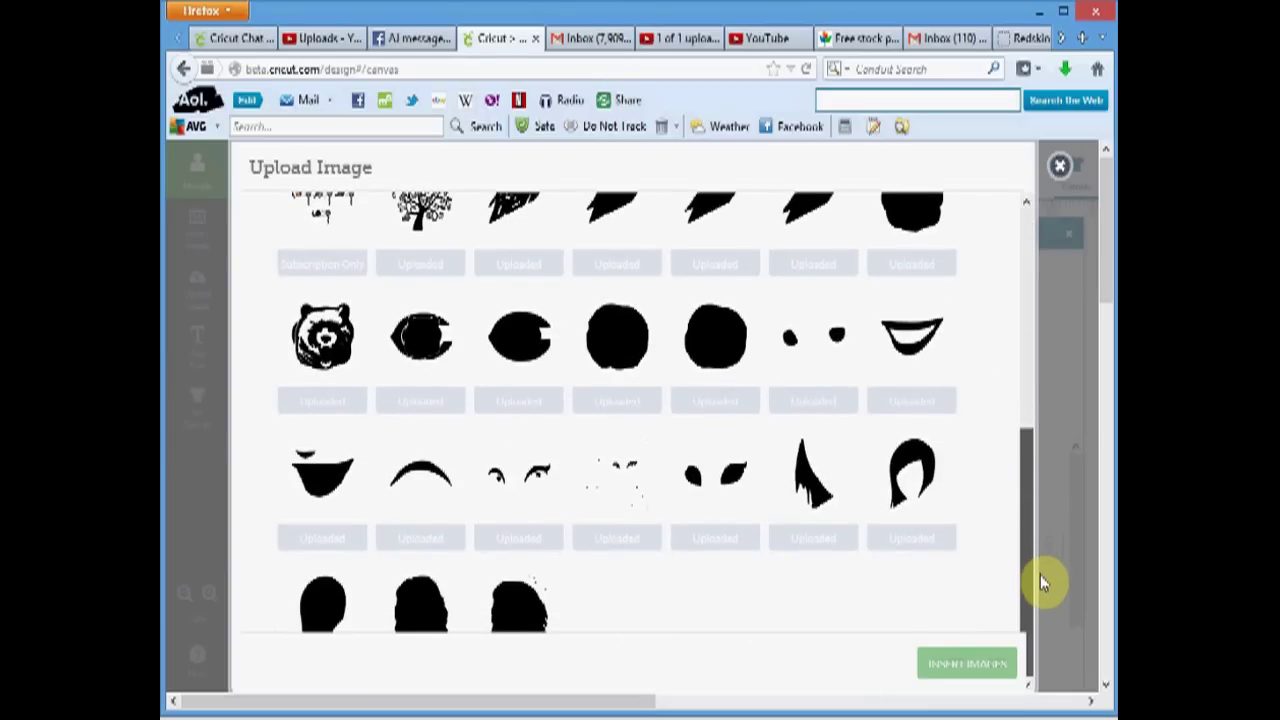
pyautogui.moveTo(1042, 561); pyautogui.dragTo(1036, 266)
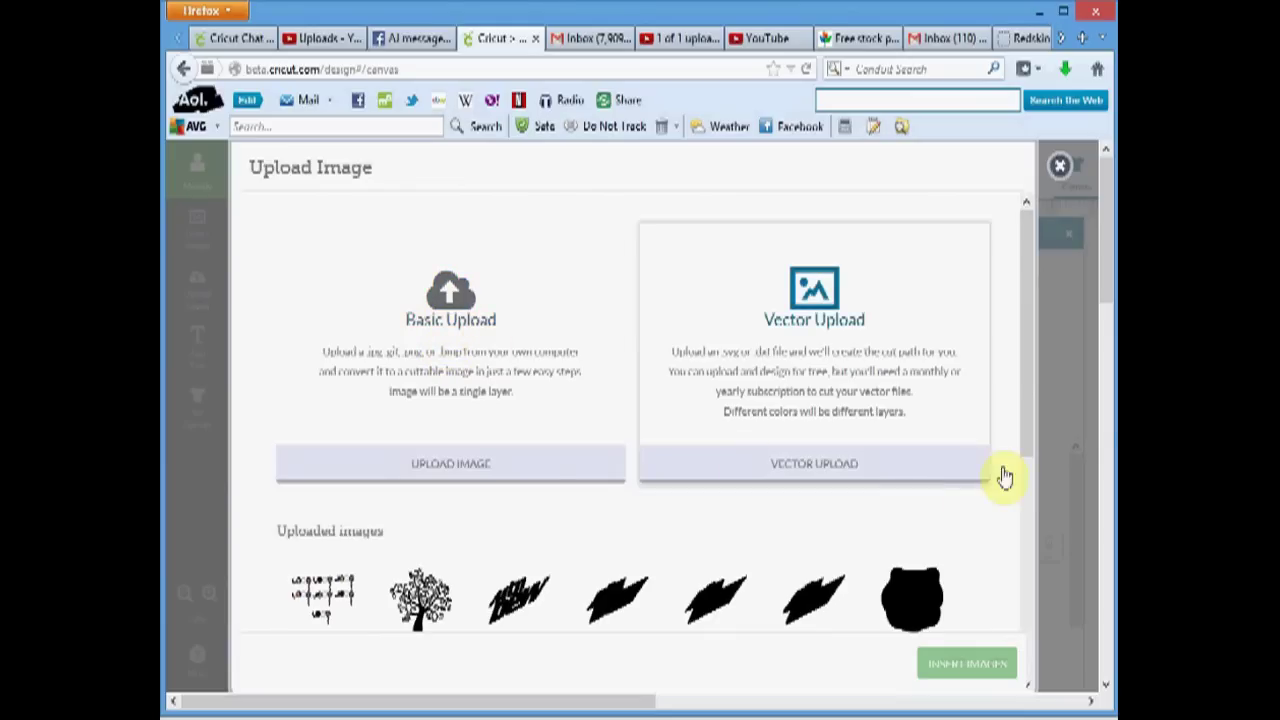
pyautogui.moveTo(1024, 352); pyautogui.dragTo(1063, 569)
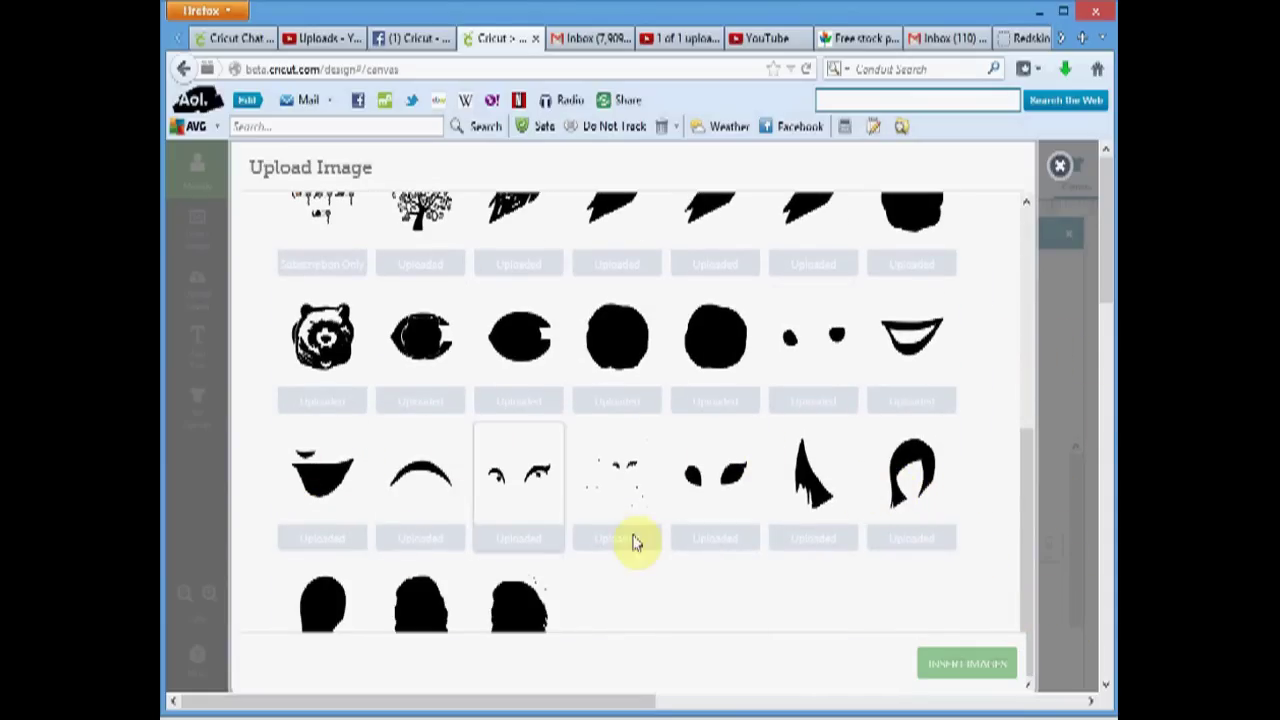
pyautogui.moveTo(1030, 563); pyautogui.dragTo(966, 309)
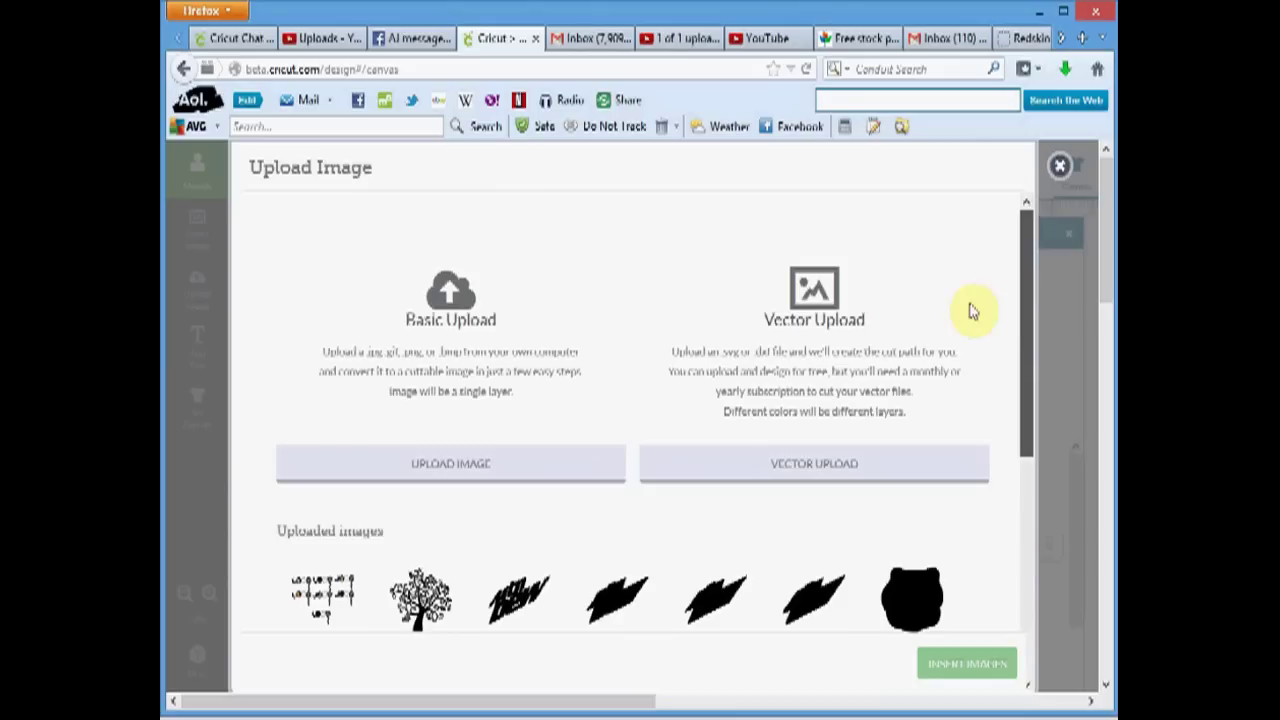
pyautogui.click(452, 315)
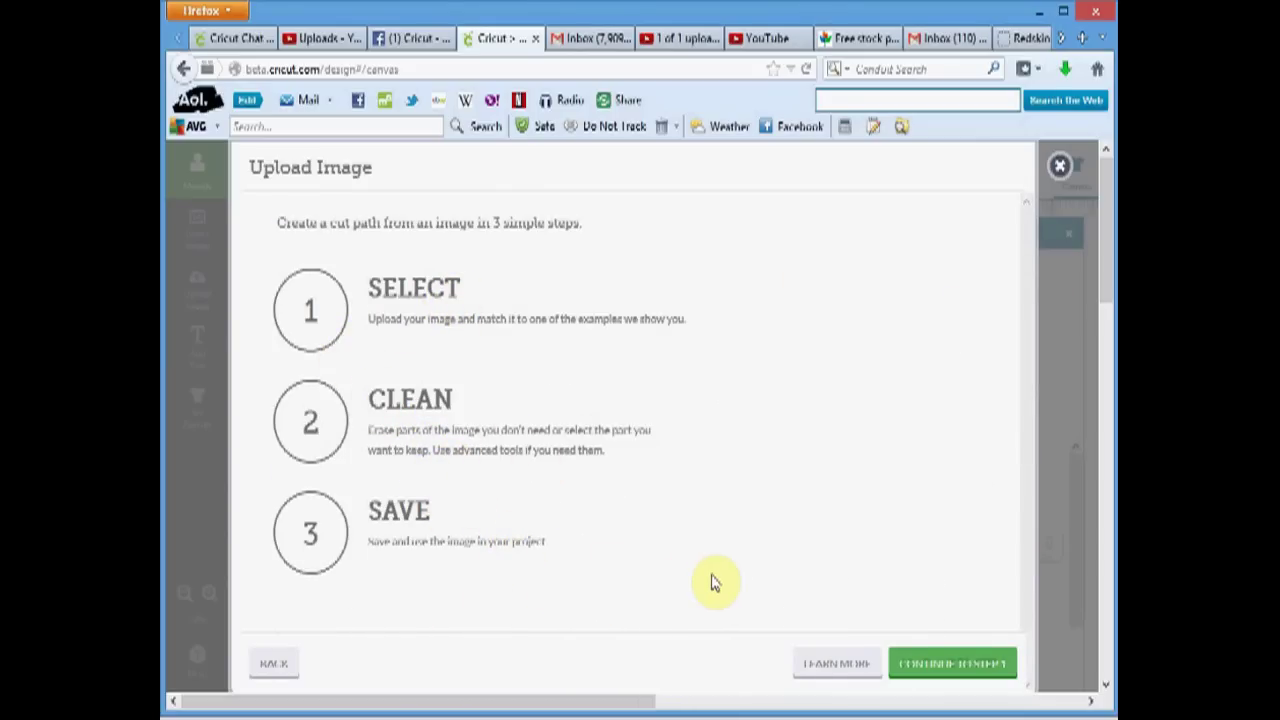
# - Upload the melodycart2 cartoon girl picture from the Pictures library
pyautogui.click(957, 672)
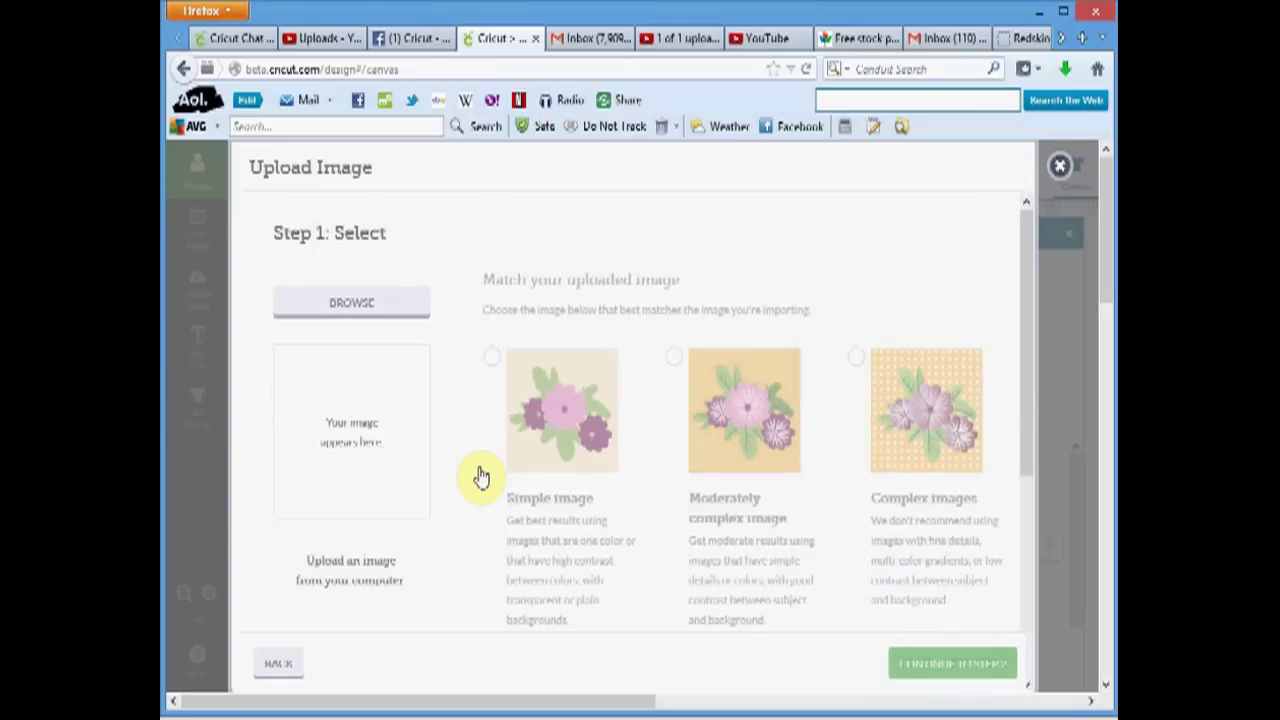
pyautogui.click(366, 306)
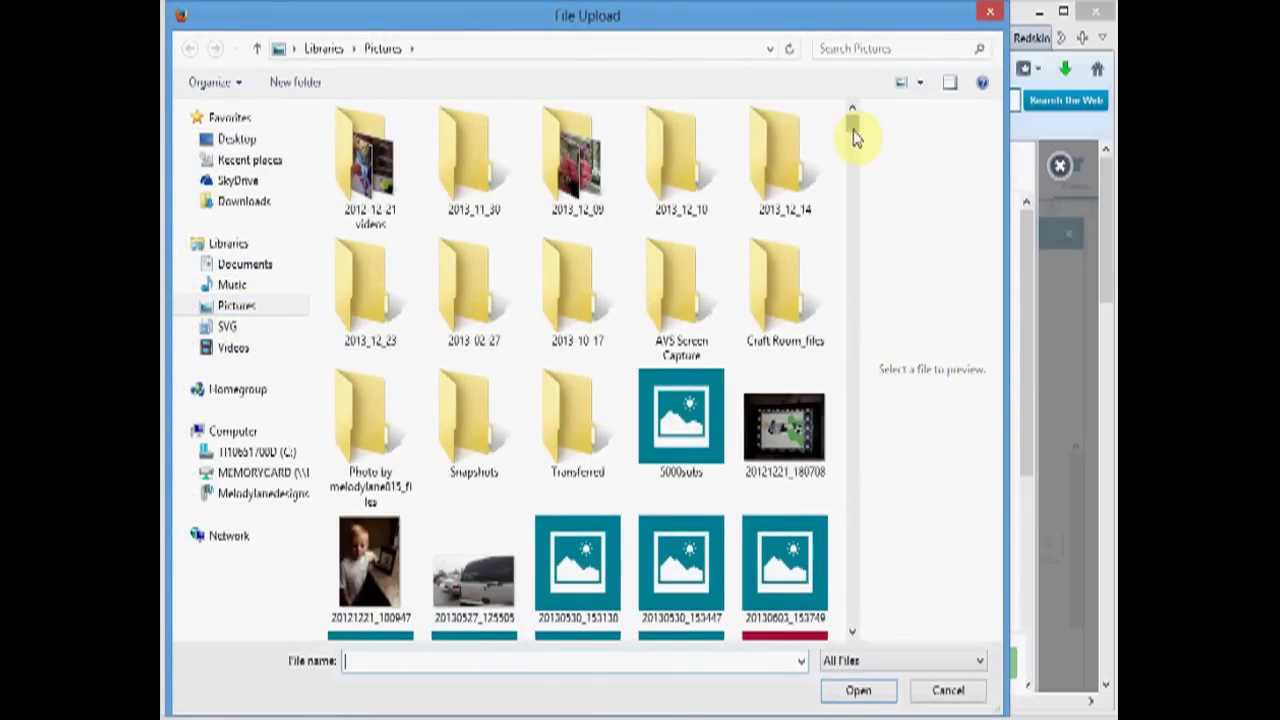
pyautogui.moveTo(851, 123)
pyautogui.mouseDown()
pyautogui.moveTo(855, 563)
pyautogui.moveTo(863, 535)
pyautogui.mouseUp()
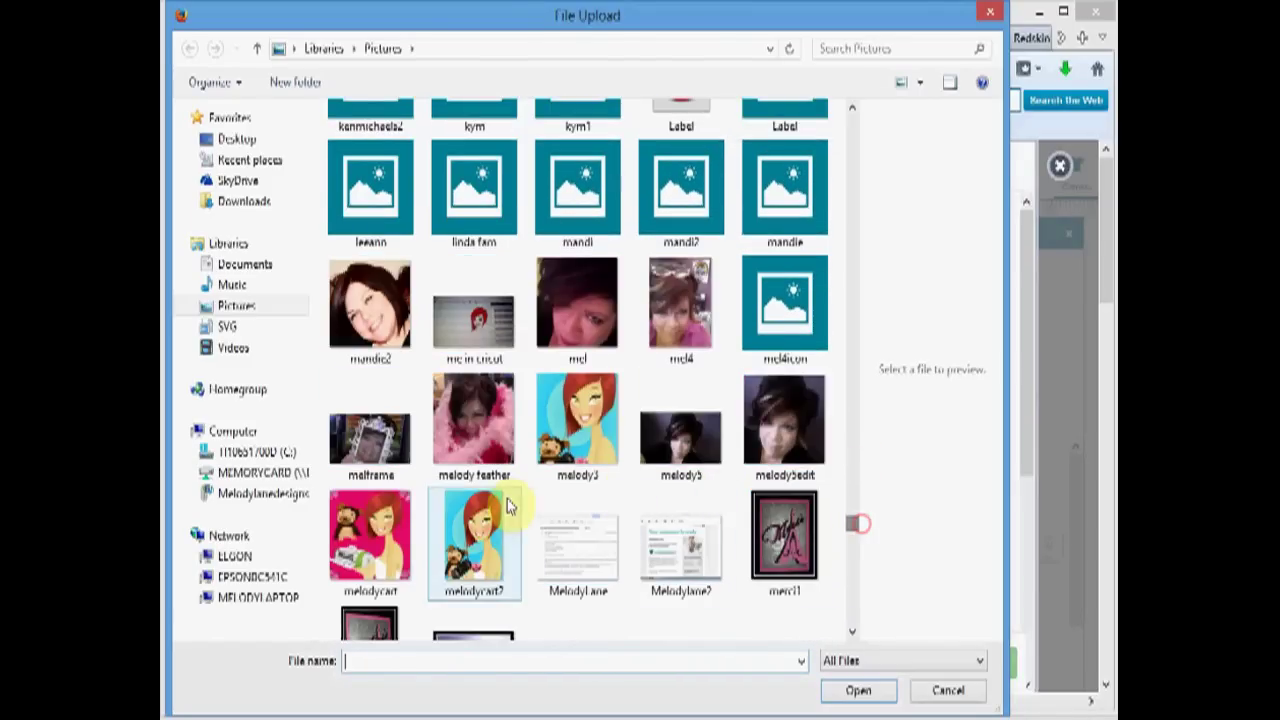
pyautogui.doubleClick(477, 545)
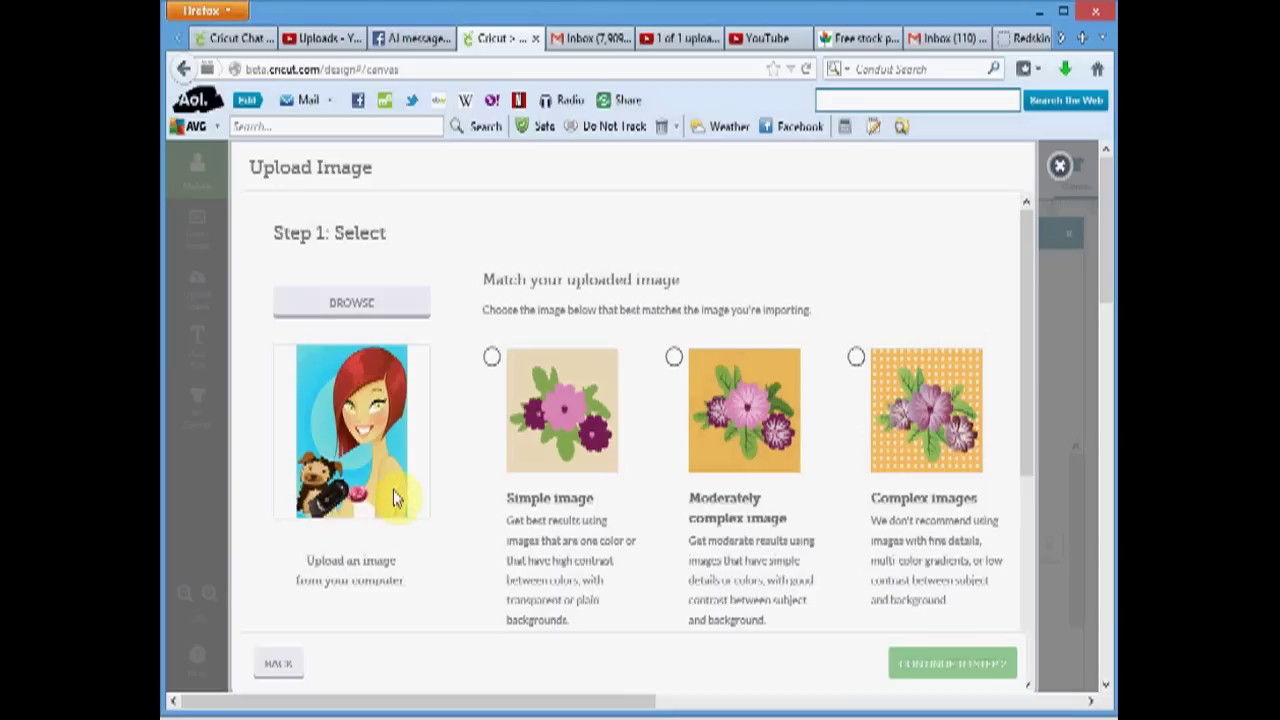
# - Mark melodycart2 as a simple image and Select & Delete the blue background and puppy parts
pyautogui.click(491, 357)
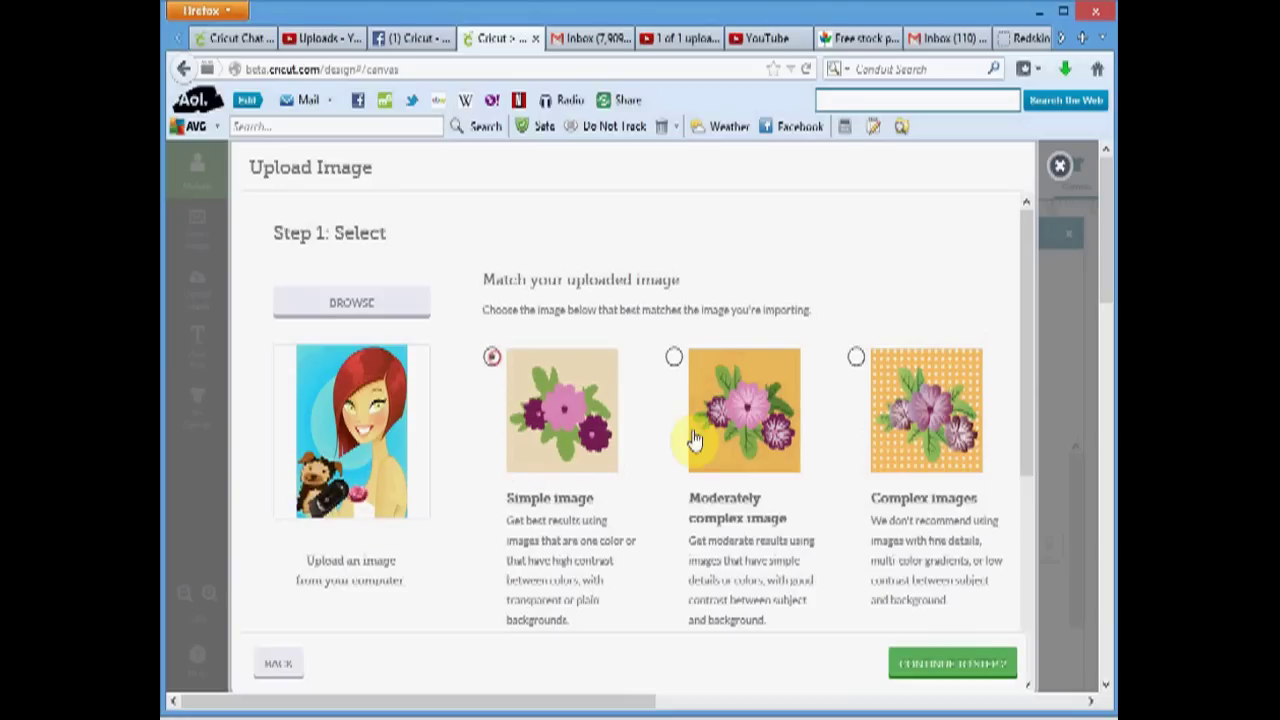
pyautogui.click(949, 665)
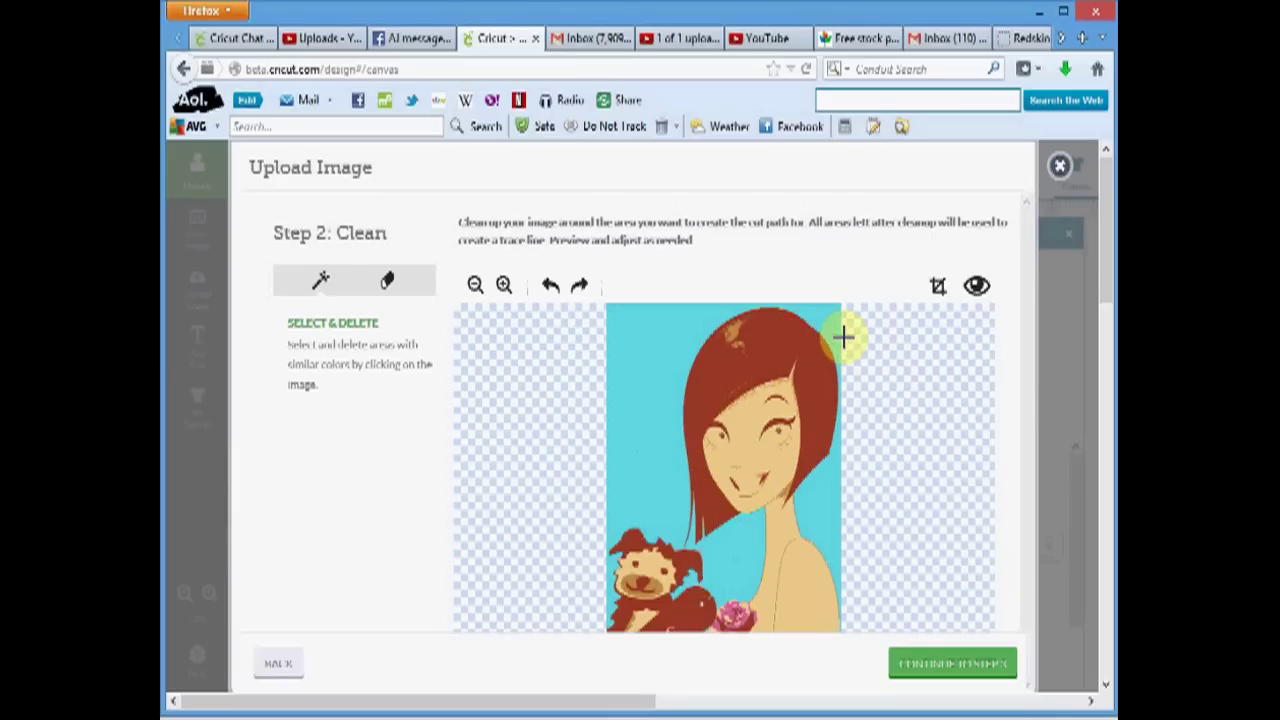
pyautogui.click(724, 568)
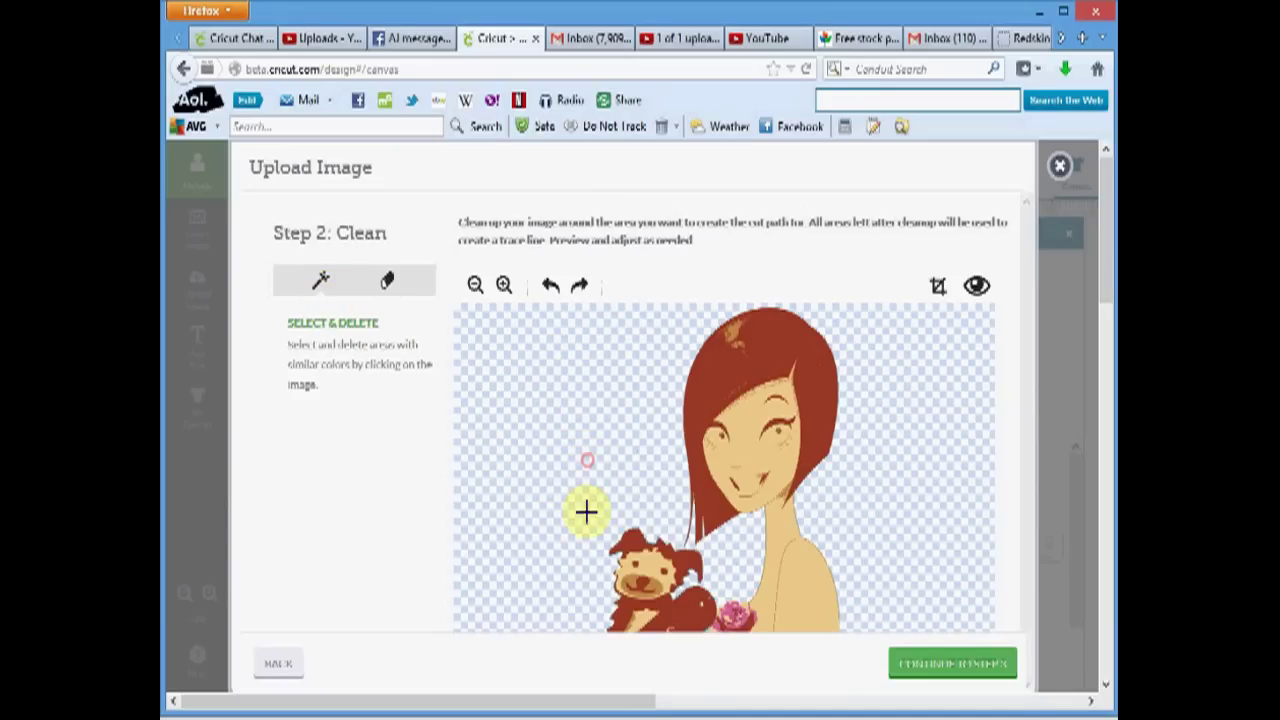
pyautogui.click(636, 540)
pyautogui.click(654, 600)
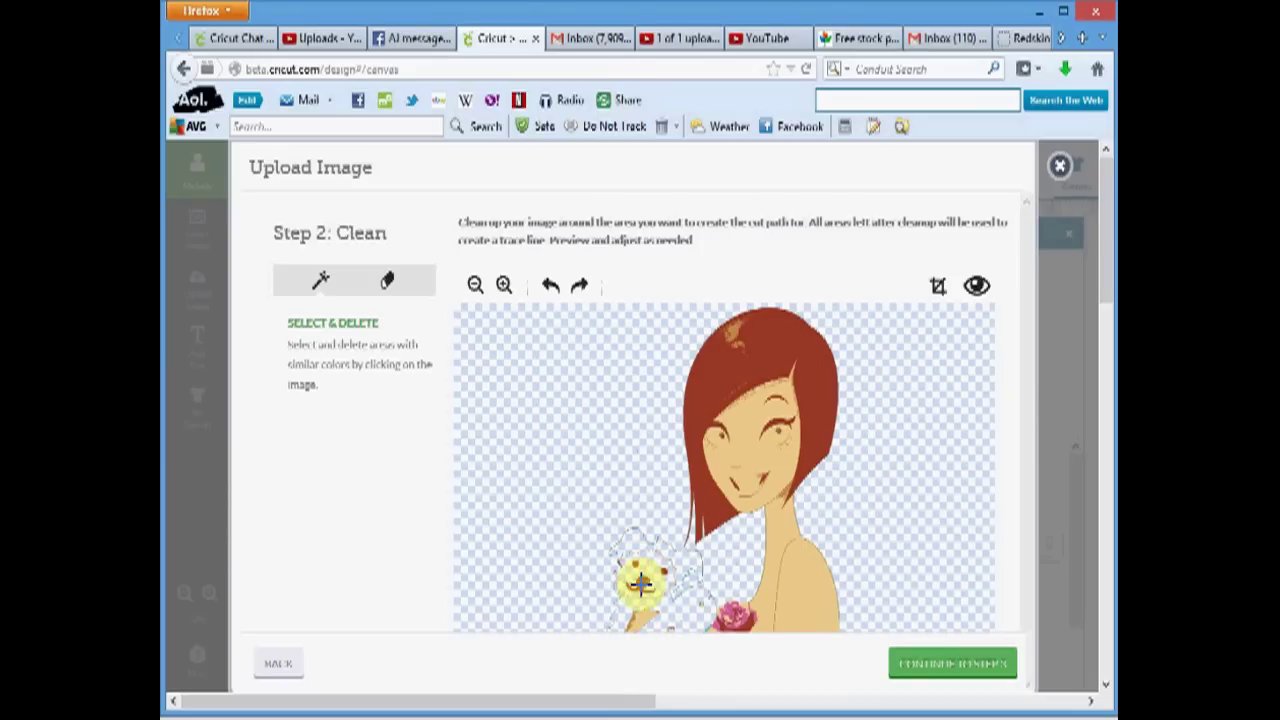
pyautogui.click(661, 572)
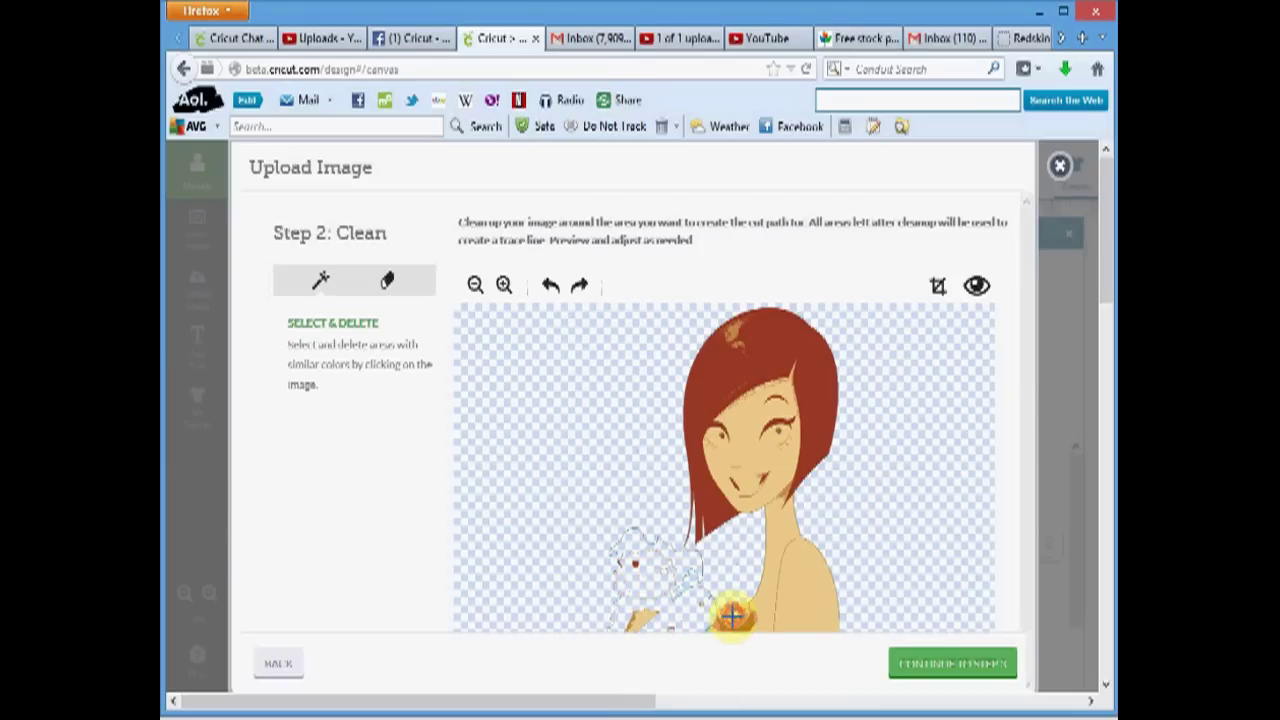
# - Erase the neck, shoulder, flower and puppy remains with an enlarged eraser brush
pyautogui.click(391, 284)
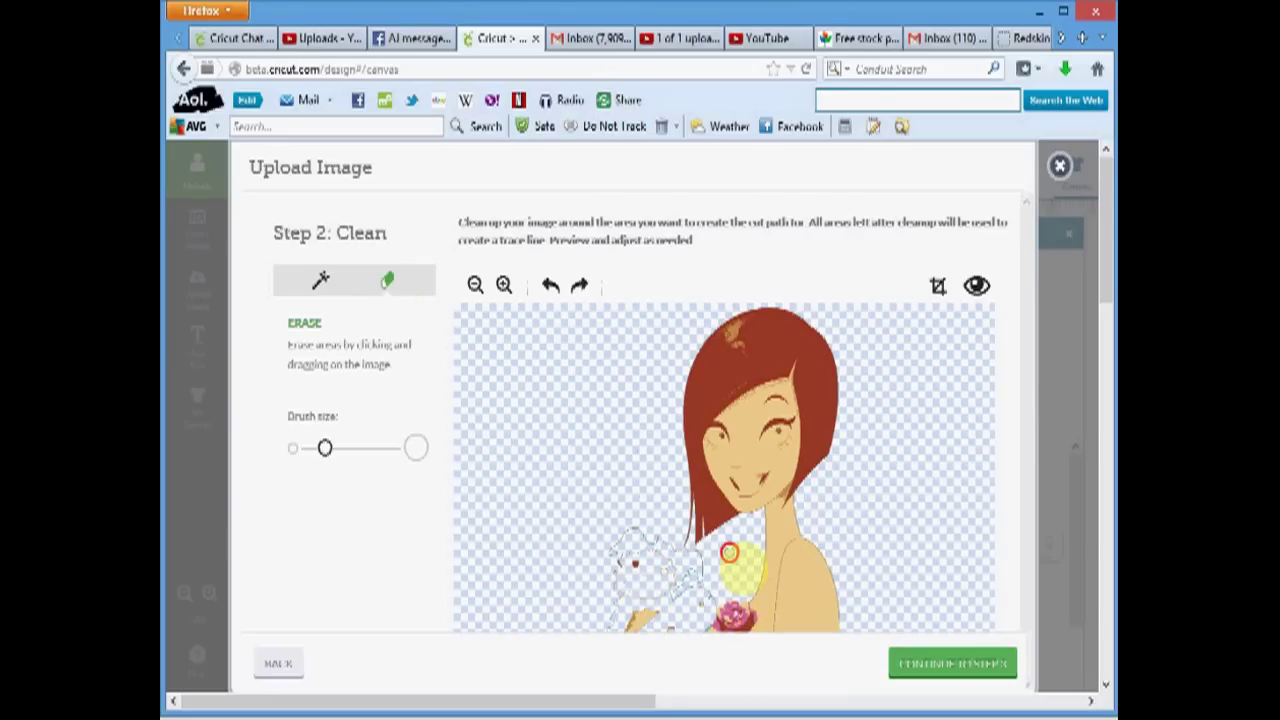
pyautogui.moveTo(730, 553); pyautogui.dragTo(872, 580)
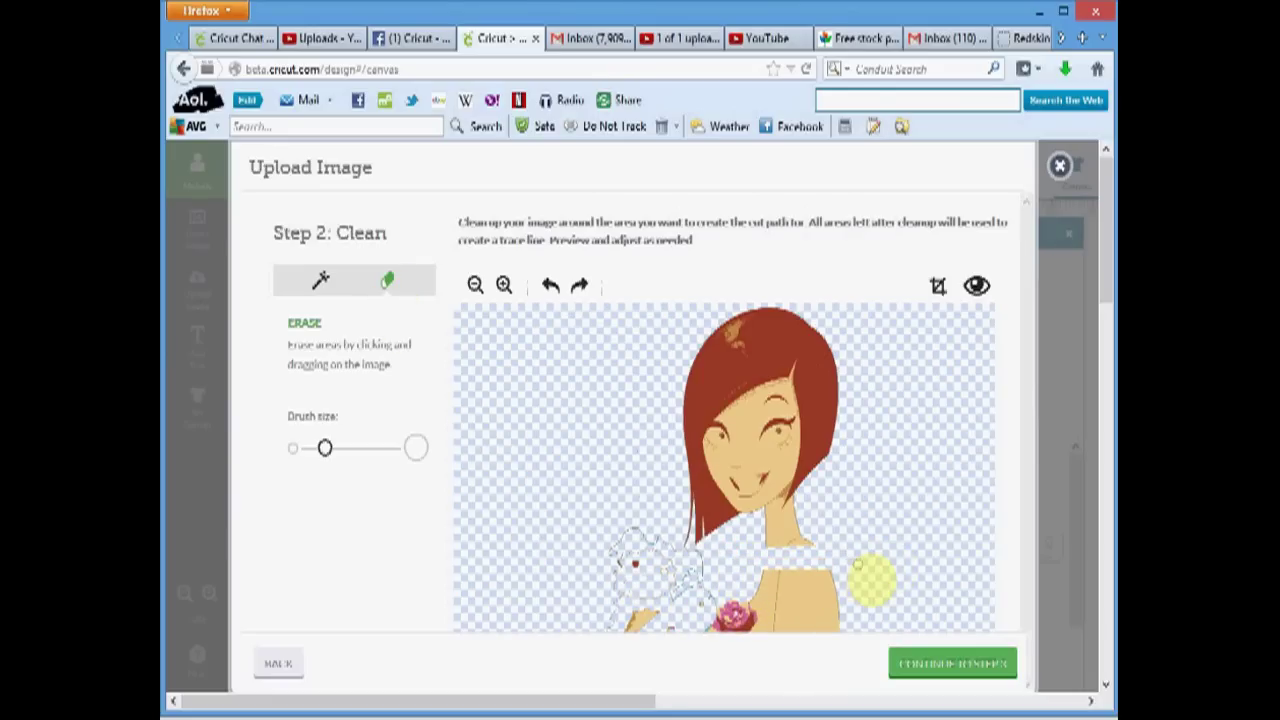
pyautogui.moveTo(324, 448); pyautogui.dragTo(370, 448)
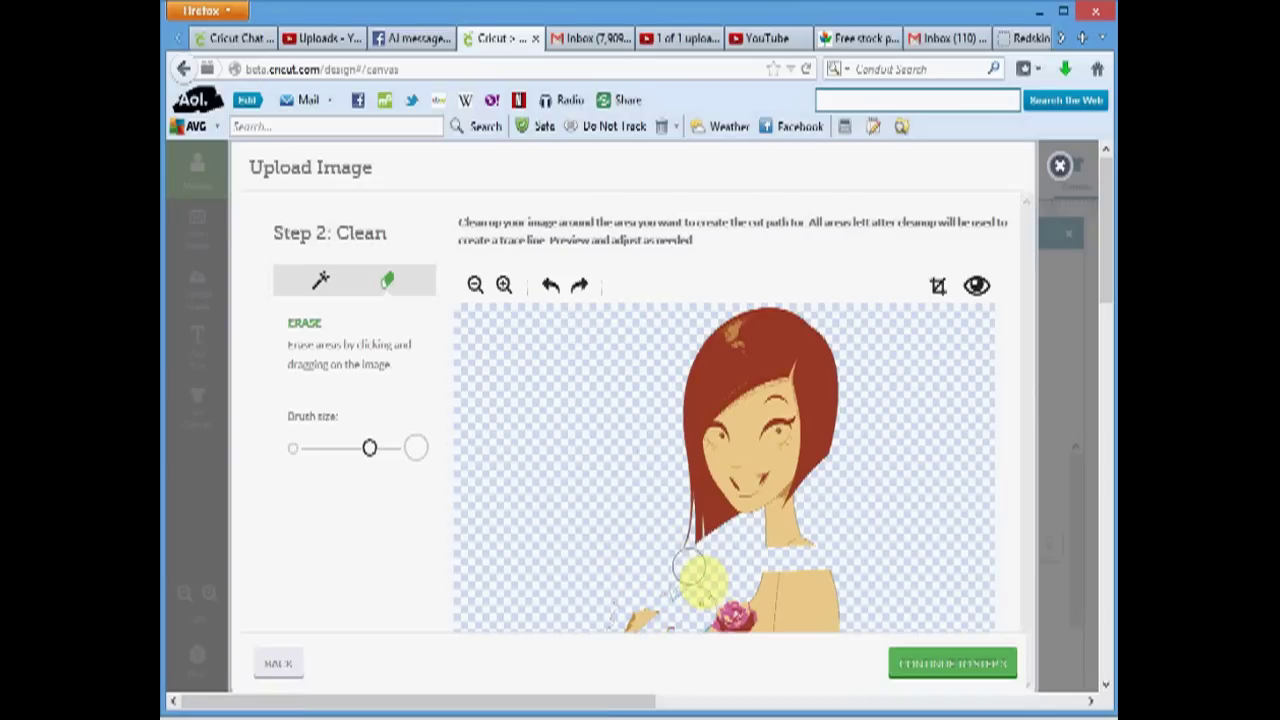
pyautogui.moveTo(694, 572)
pyautogui.mouseDown()
pyautogui.moveTo(729, 606)
pyautogui.moveTo(829, 623)
pyautogui.moveTo(863, 606)
pyautogui.moveTo(747, 610)
pyautogui.moveTo(786, 586)
pyautogui.moveTo(880, 591)
pyautogui.moveTo(675, 615)
pyautogui.moveTo(894, 591)
pyautogui.moveTo(742, 645)
pyautogui.mouseUp()
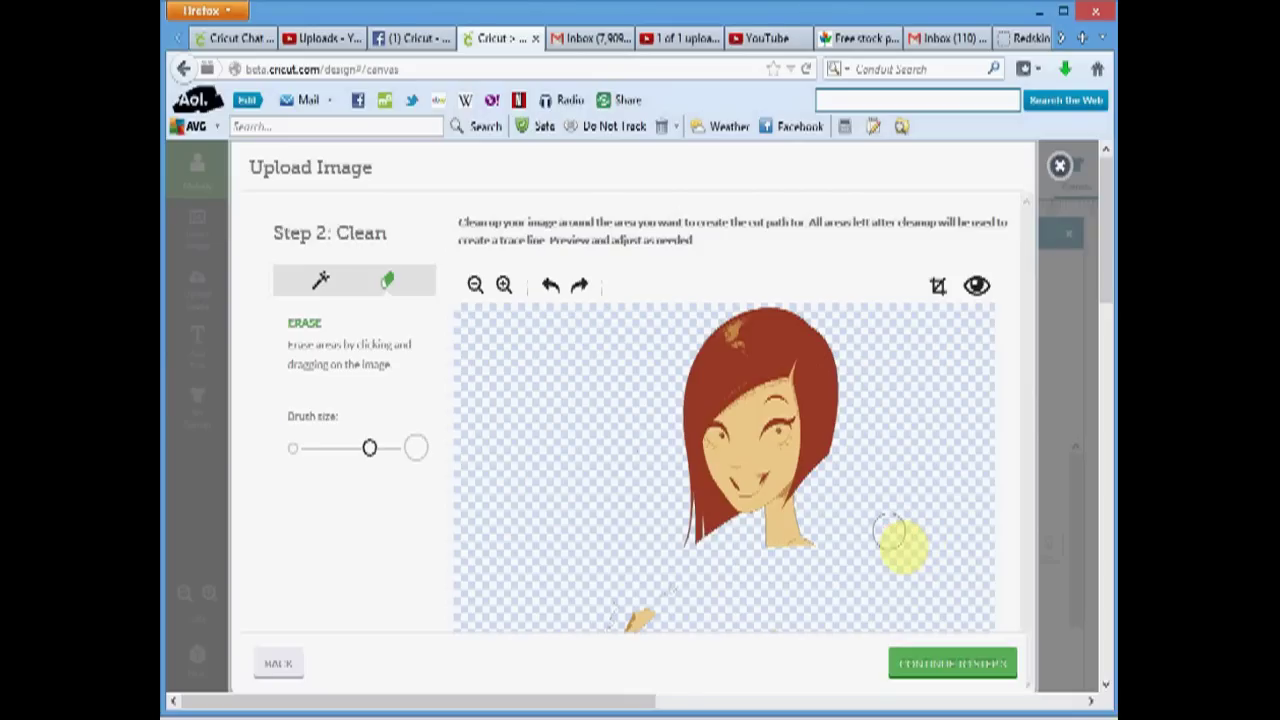
pyautogui.moveTo(762, 607); pyautogui.dragTo(634, 609)
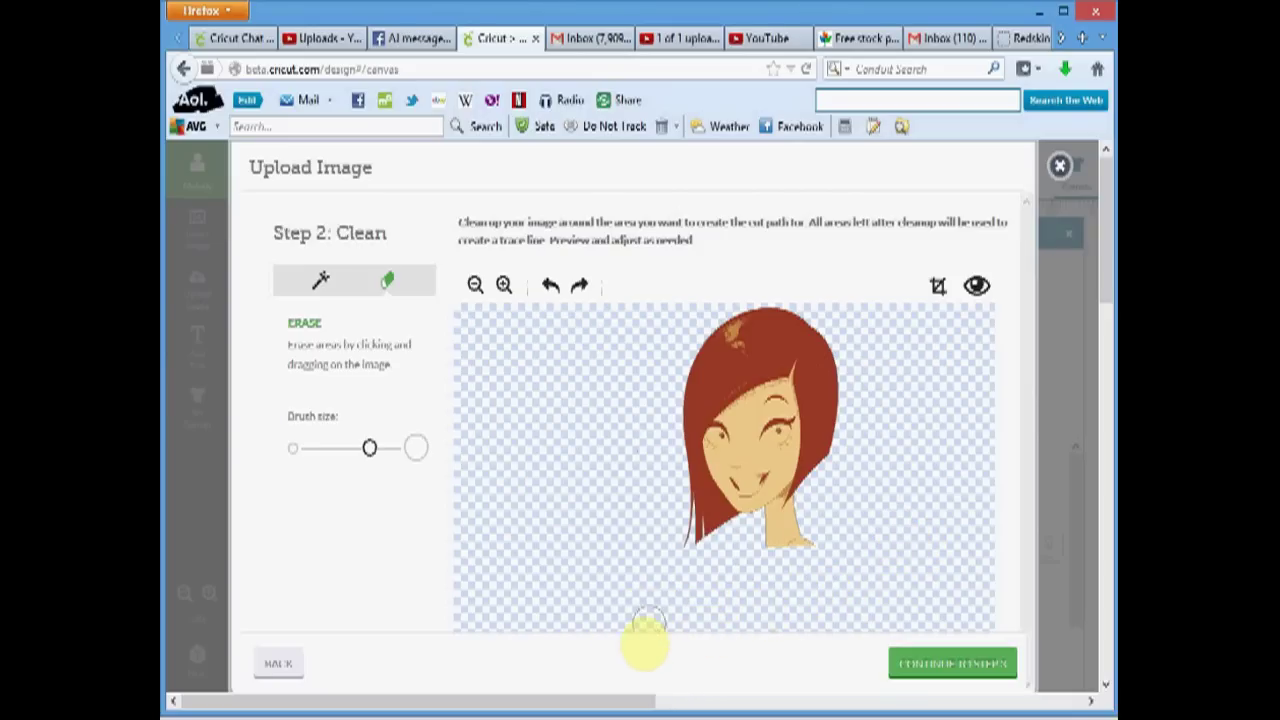
pyautogui.moveTo(551, 606); pyautogui.dragTo(940, 332)
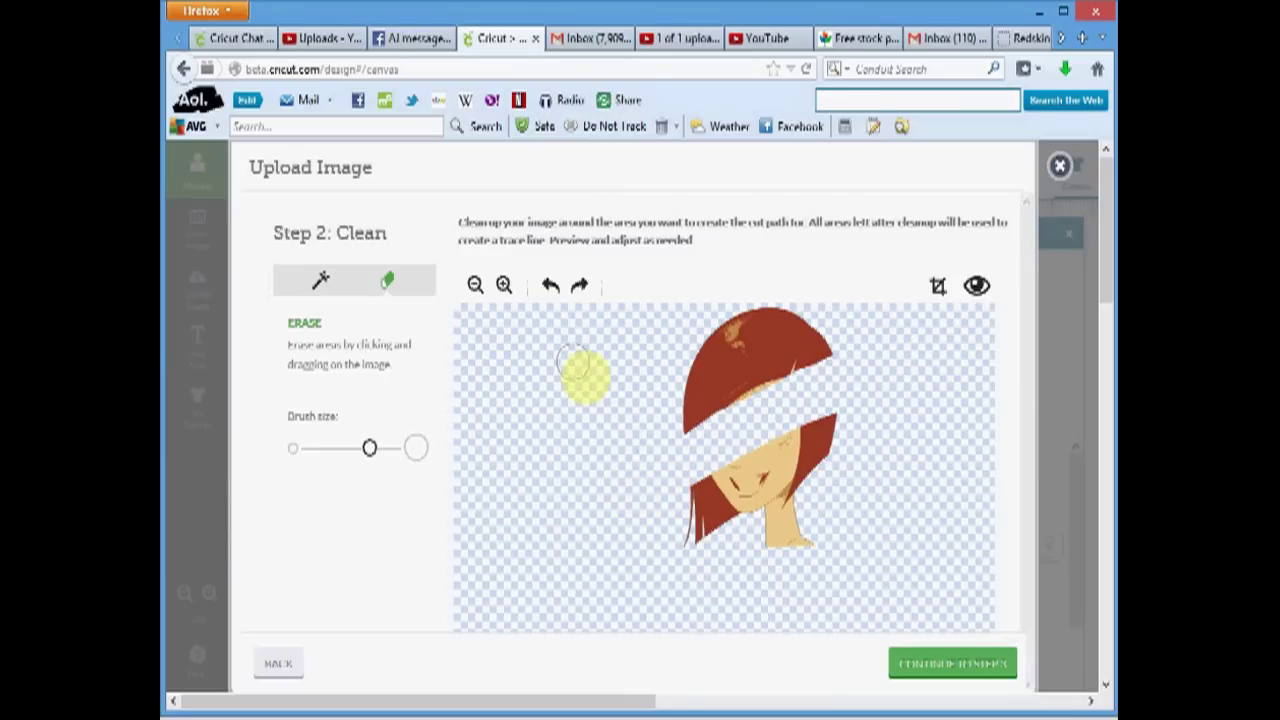
# - Undo the stroke that erased the face and toggle the head's cut-outline preview
pyautogui.click(549, 284)
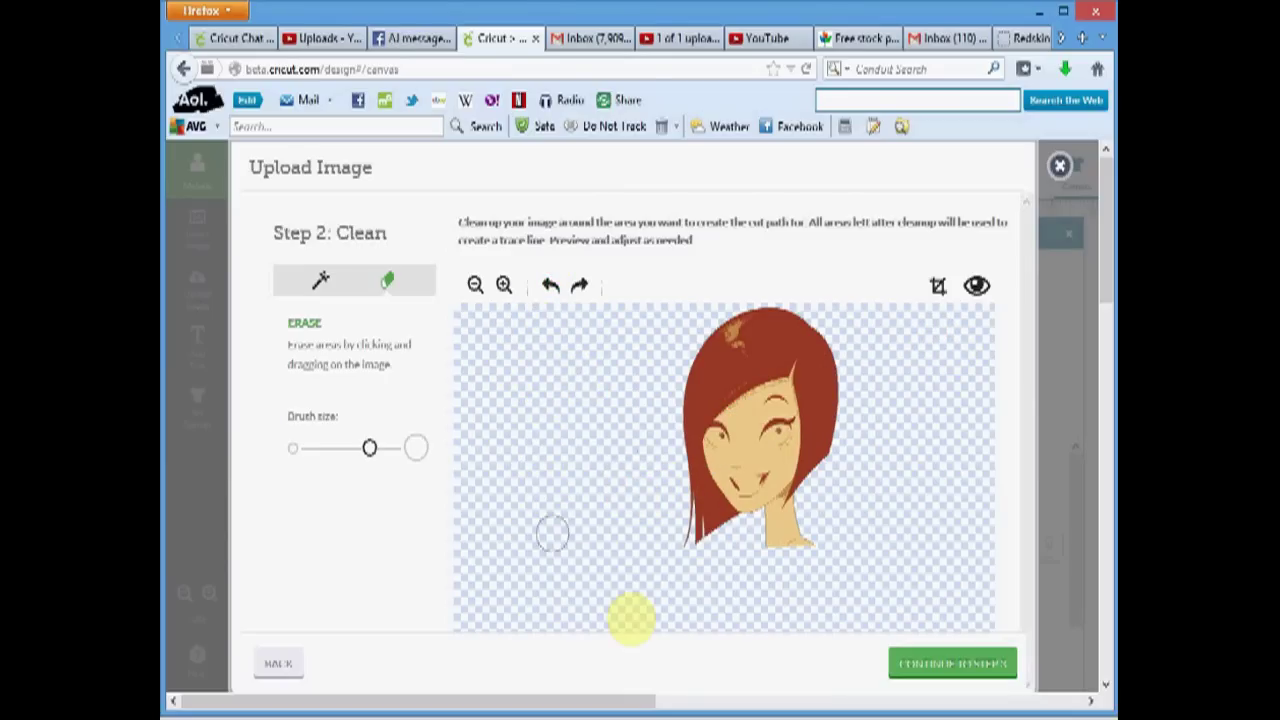
pyautogui.click(977, 289)
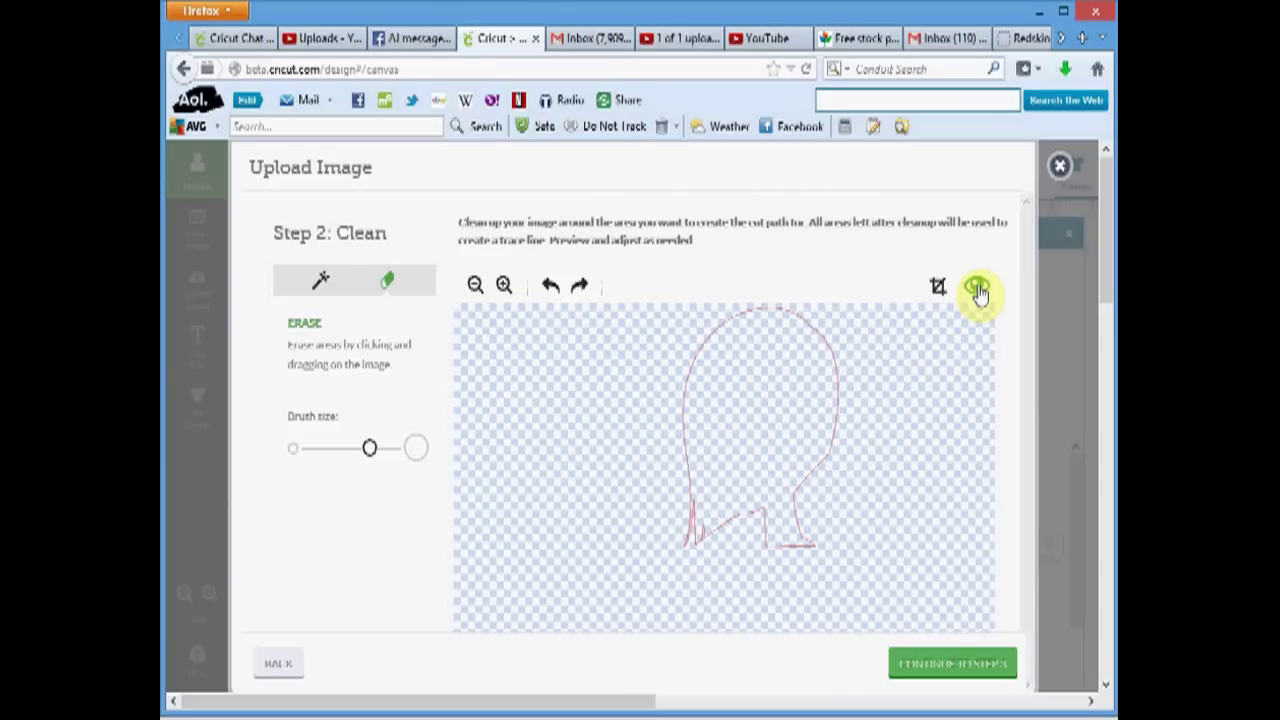
pyautogui.click(977, 289)
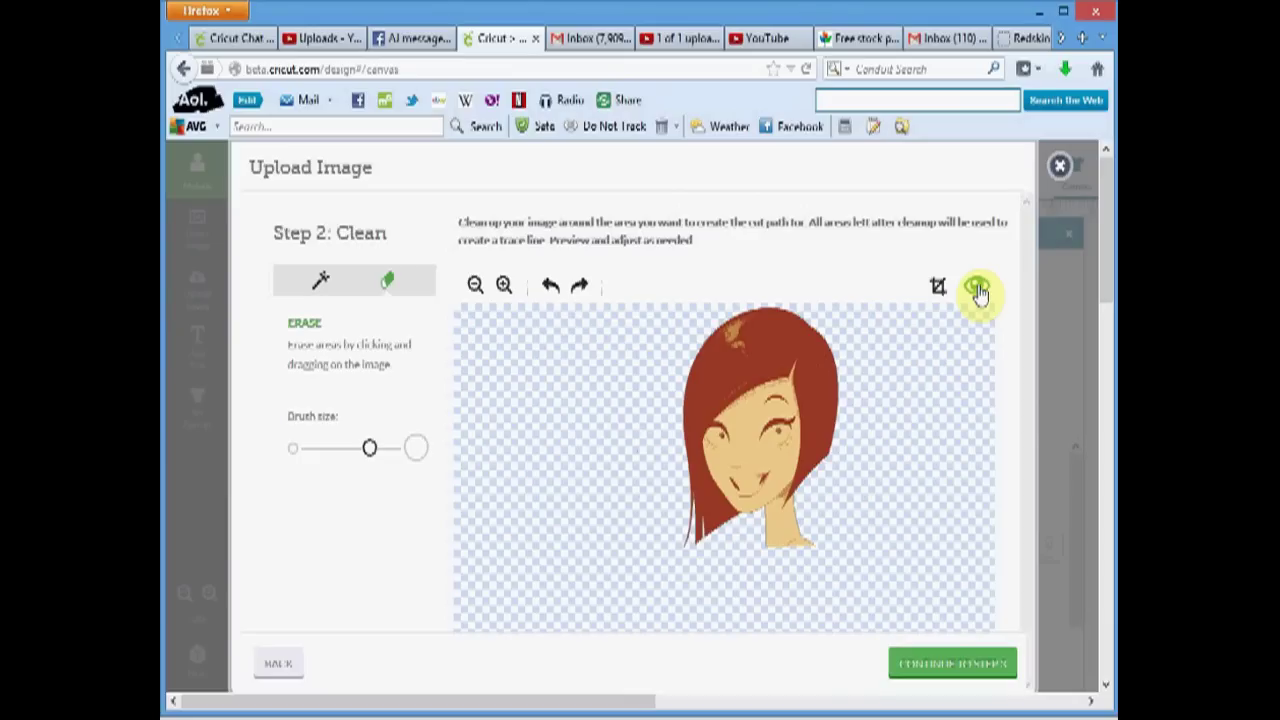
pyautogui.click(977, 289)
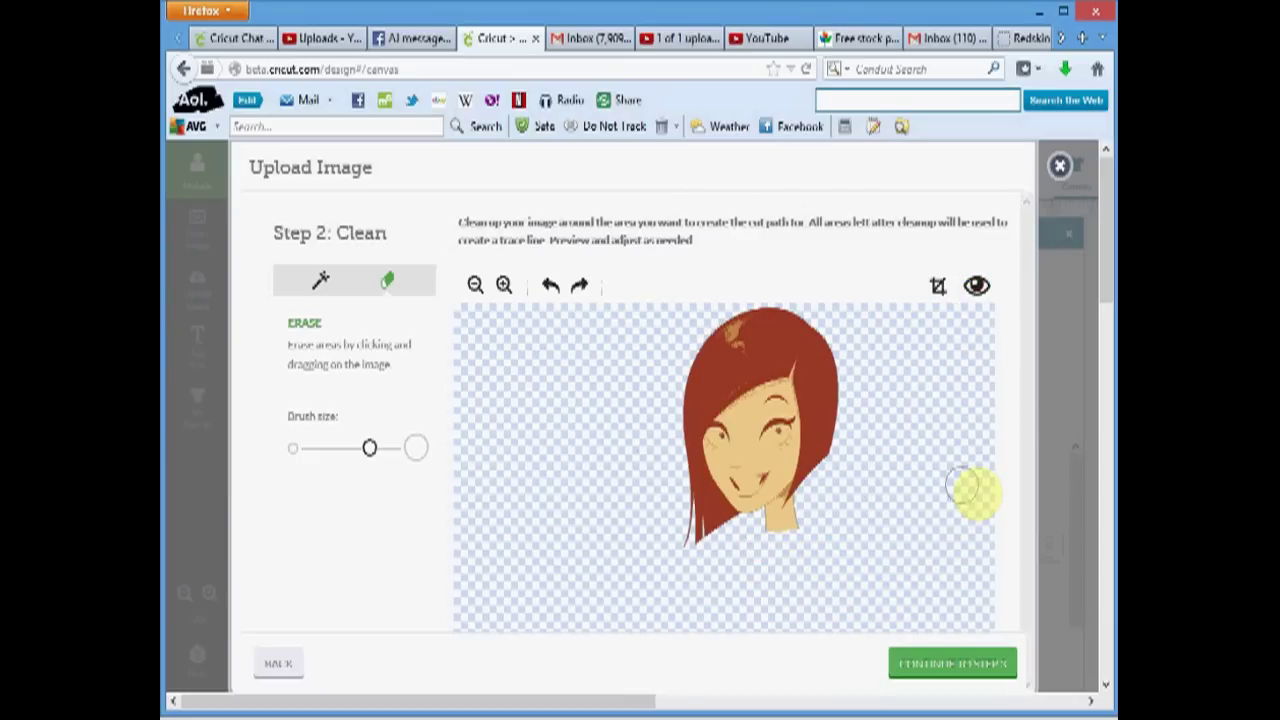
# - Check the head's cut outline and save preview, then return to the cleanup step
pyautogui.click(975, 290)
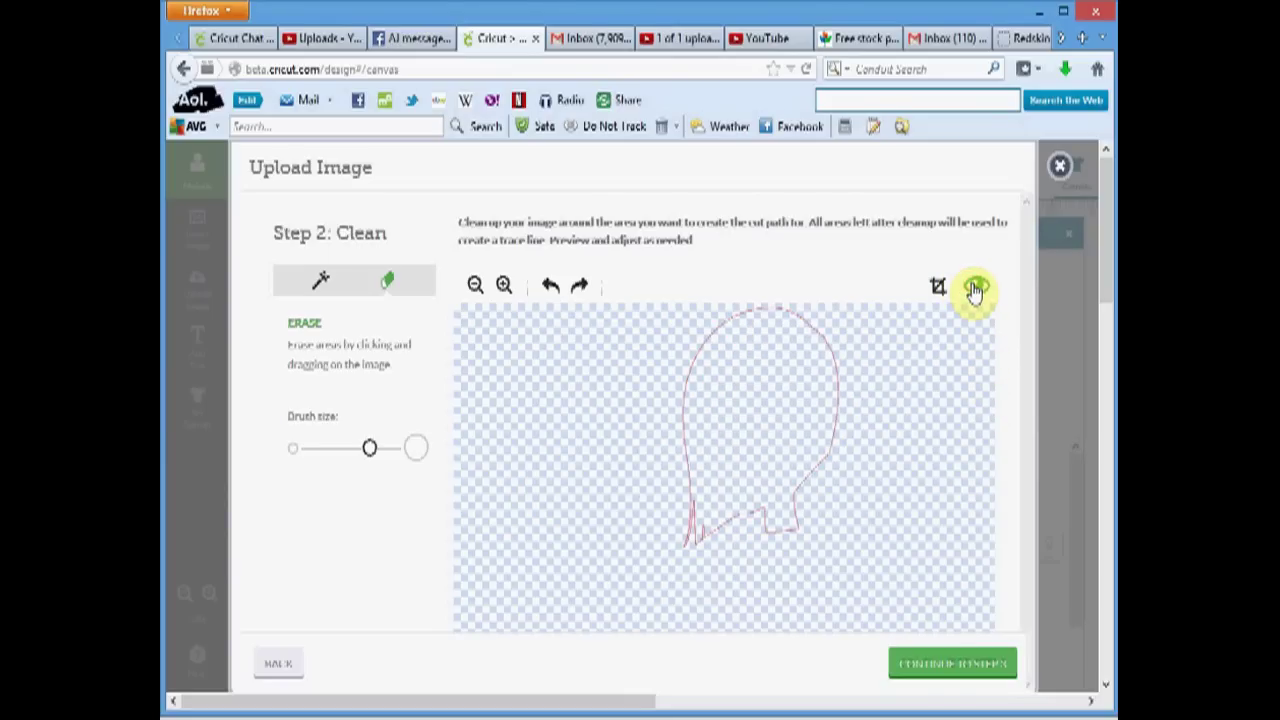
pyautogui.click(942, 665)
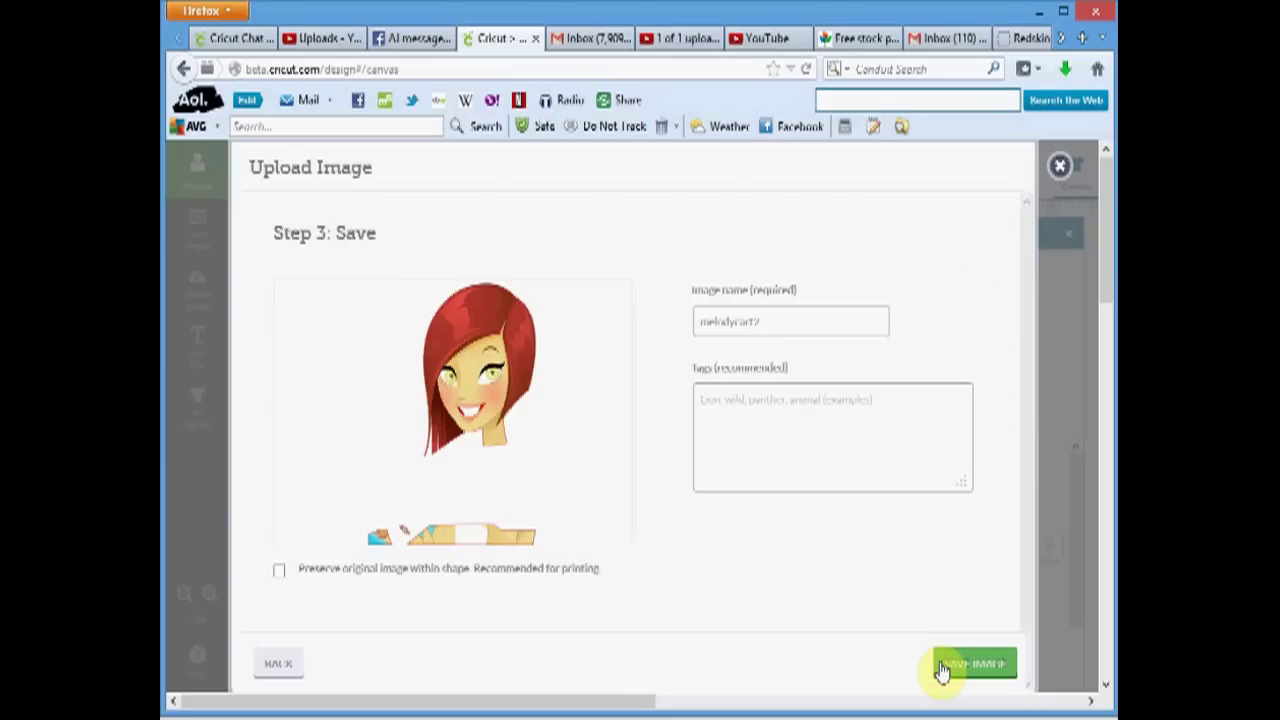
pyautogui.click(762, 321)
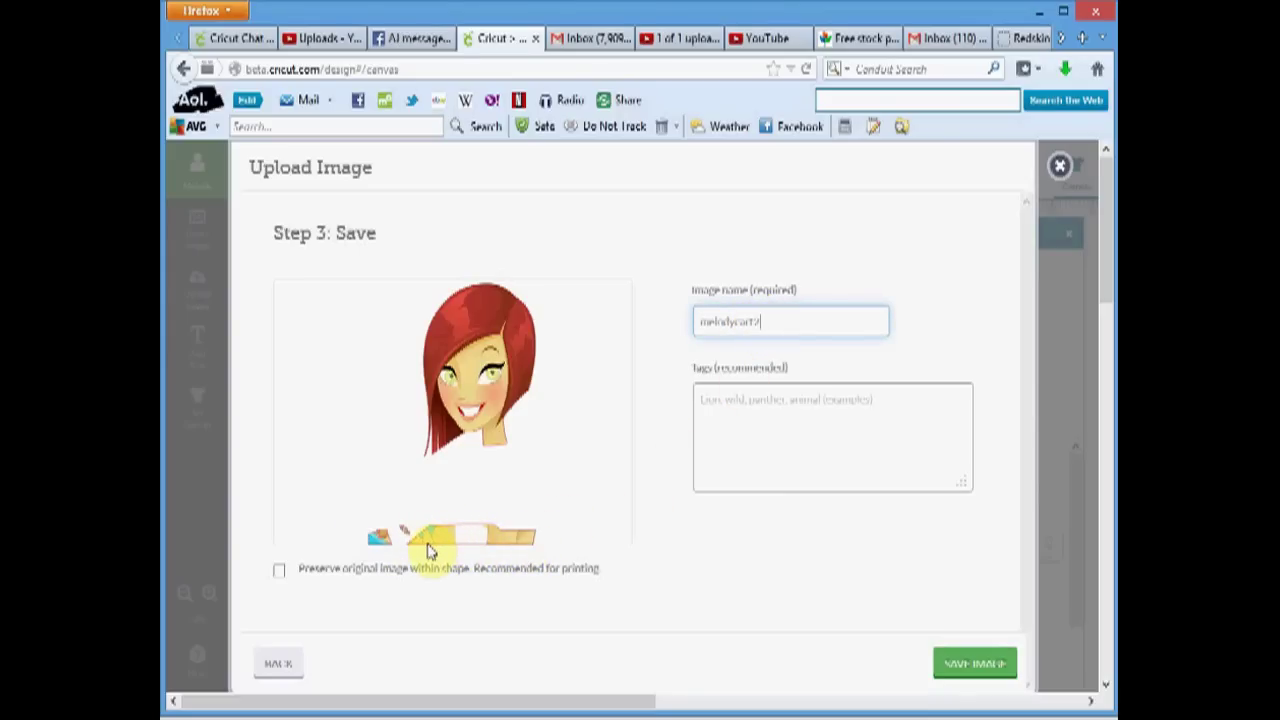
pyautogui.click(282, 666)
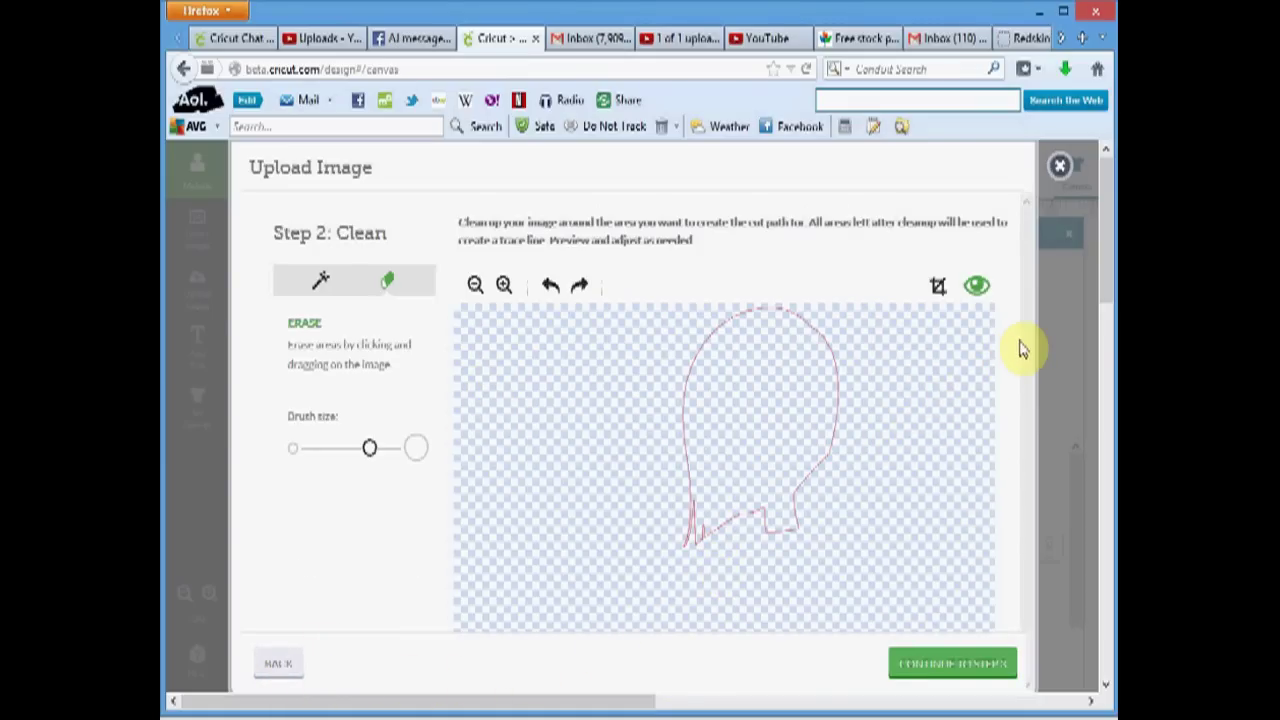
# - Erase the stray shape below the head with a bigger brush and proceed to saving
pyautogui.click(476, 287)
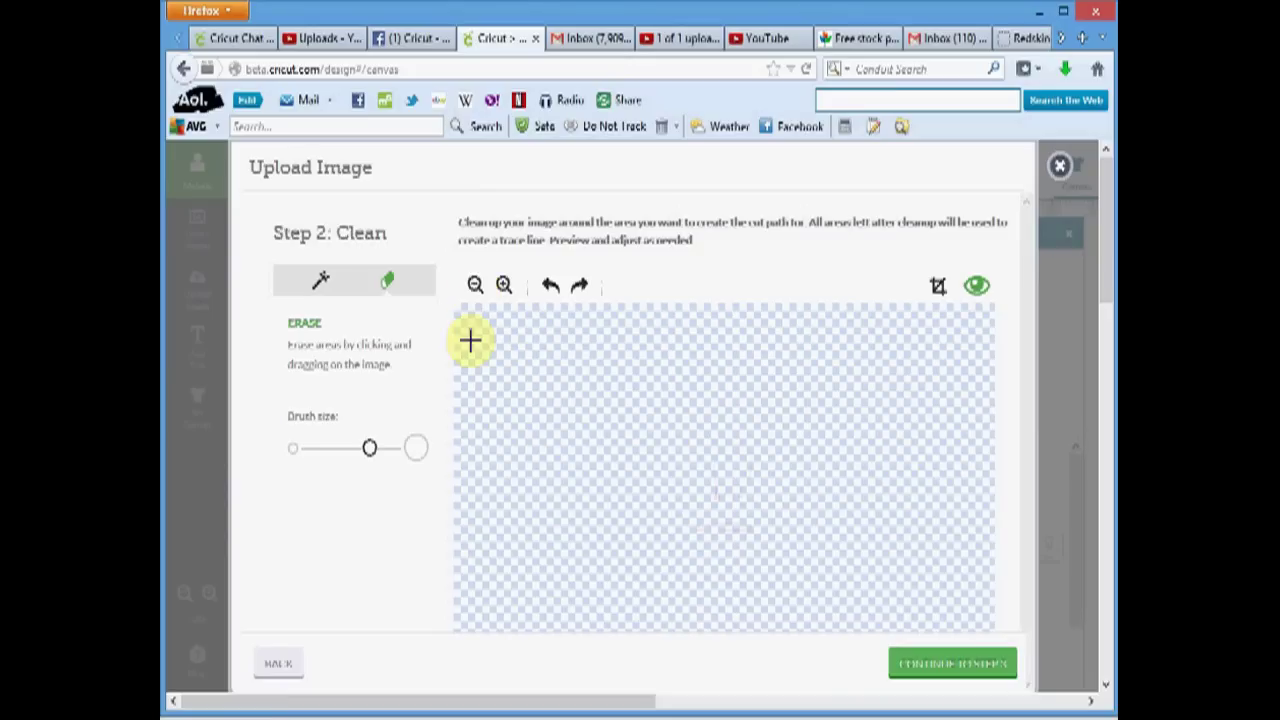
pyautogui.click(504, 289)
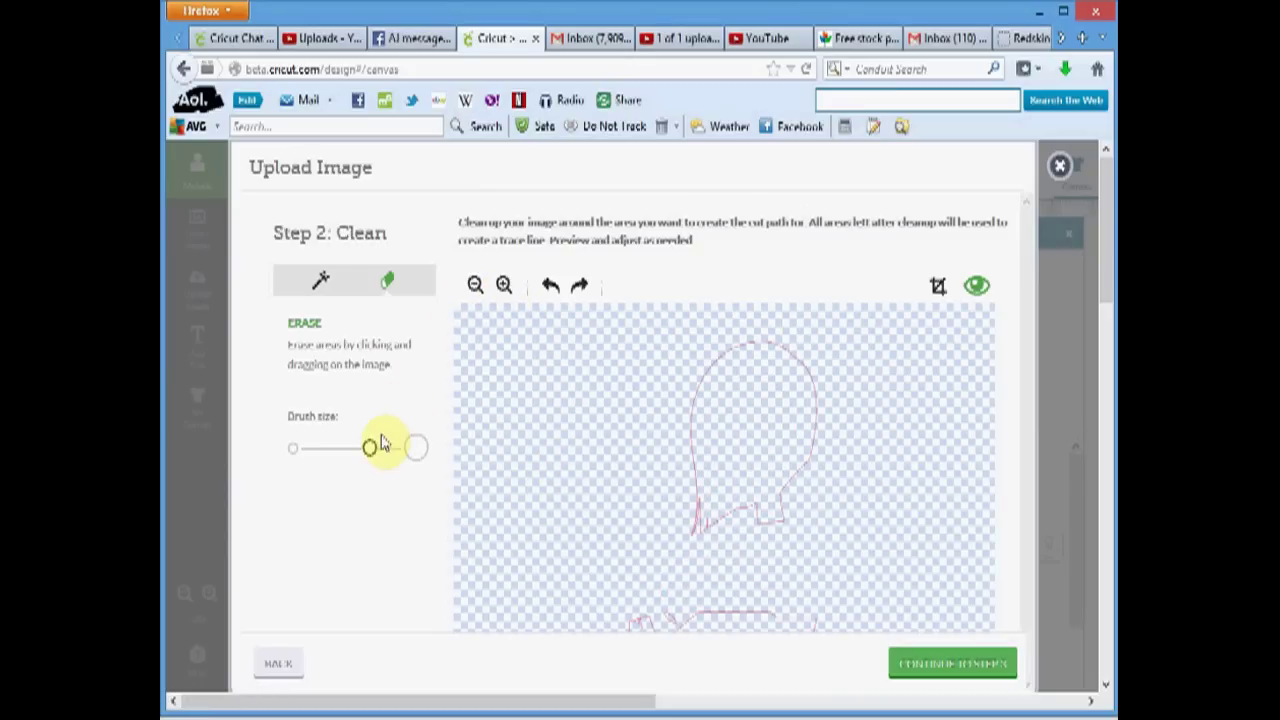
pyautogui.moveTo(371, 447); pyautogui.dragTo(400, 448)
pyautogui.moveTo(636, 597); pyautogui.dragTo(650, 615)
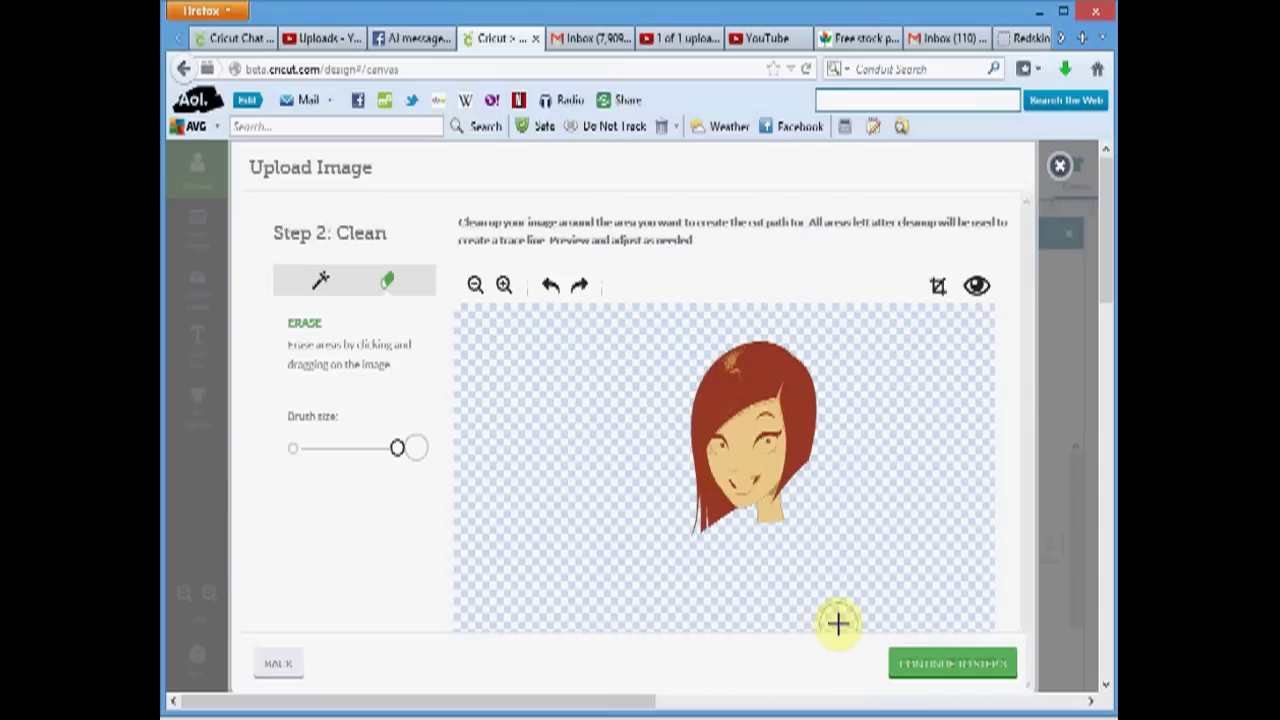
pyautogui.click(477, 288)
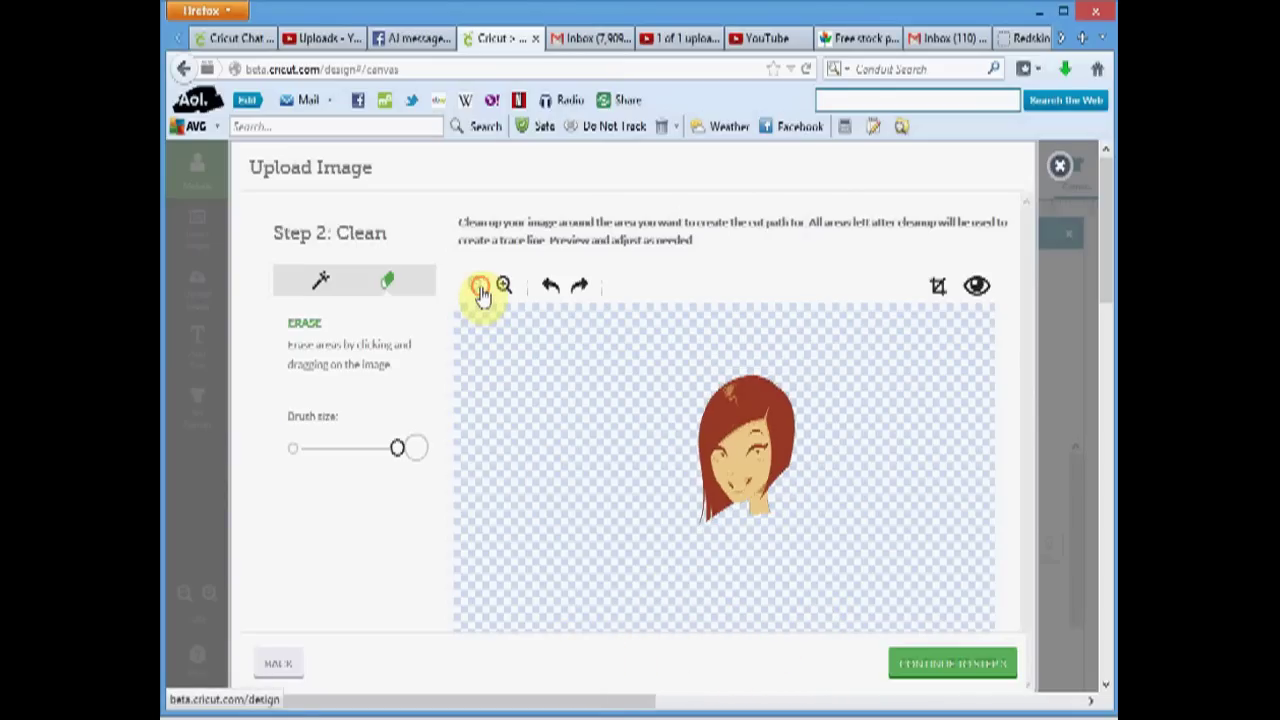
pyautogui.click(477, 288)
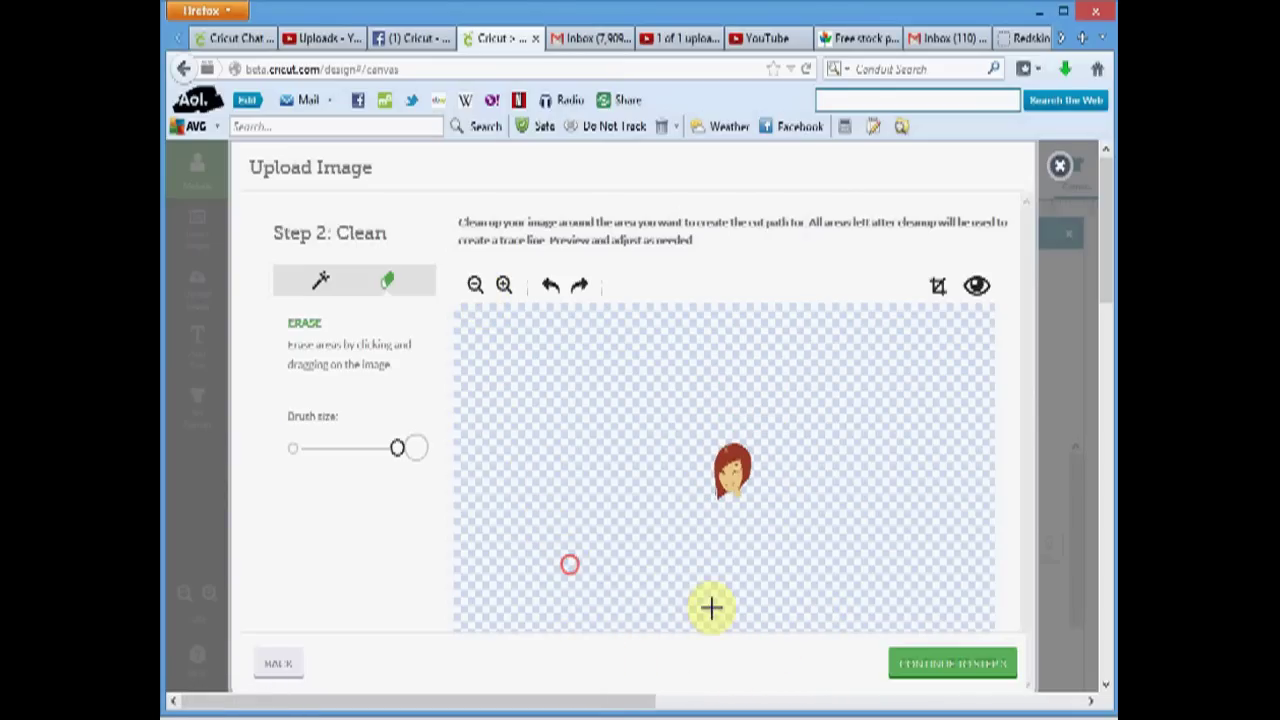
pyautogui.click(976, 287)
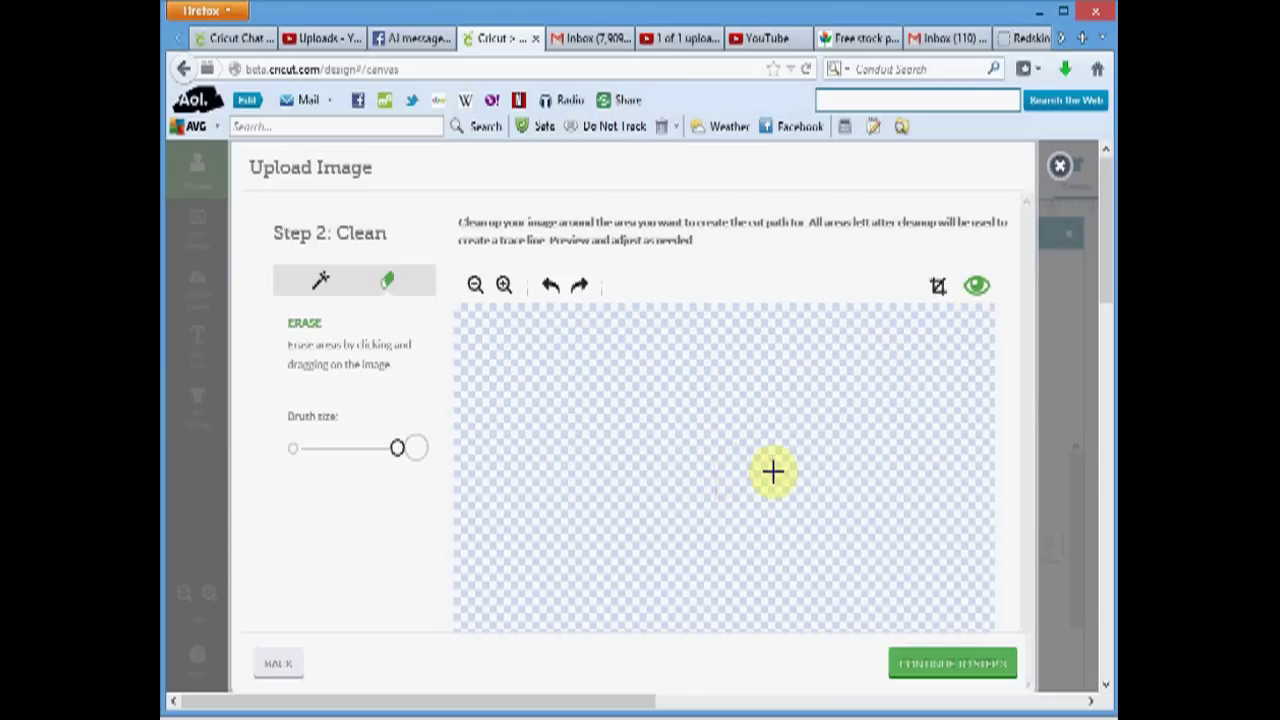
pyautogui.click(957, 665)
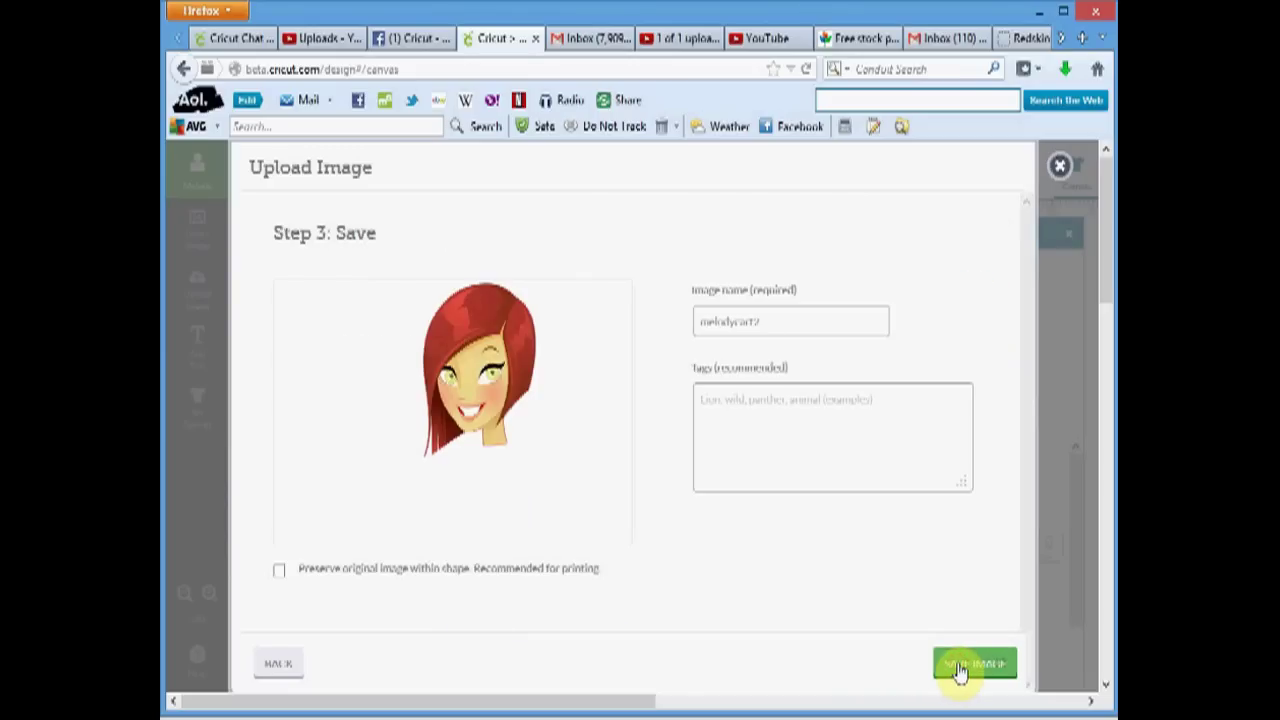
# - Tick 'Preserve original image within shape' and select the melodycart2 image name
pyautogui.click(281, 573)
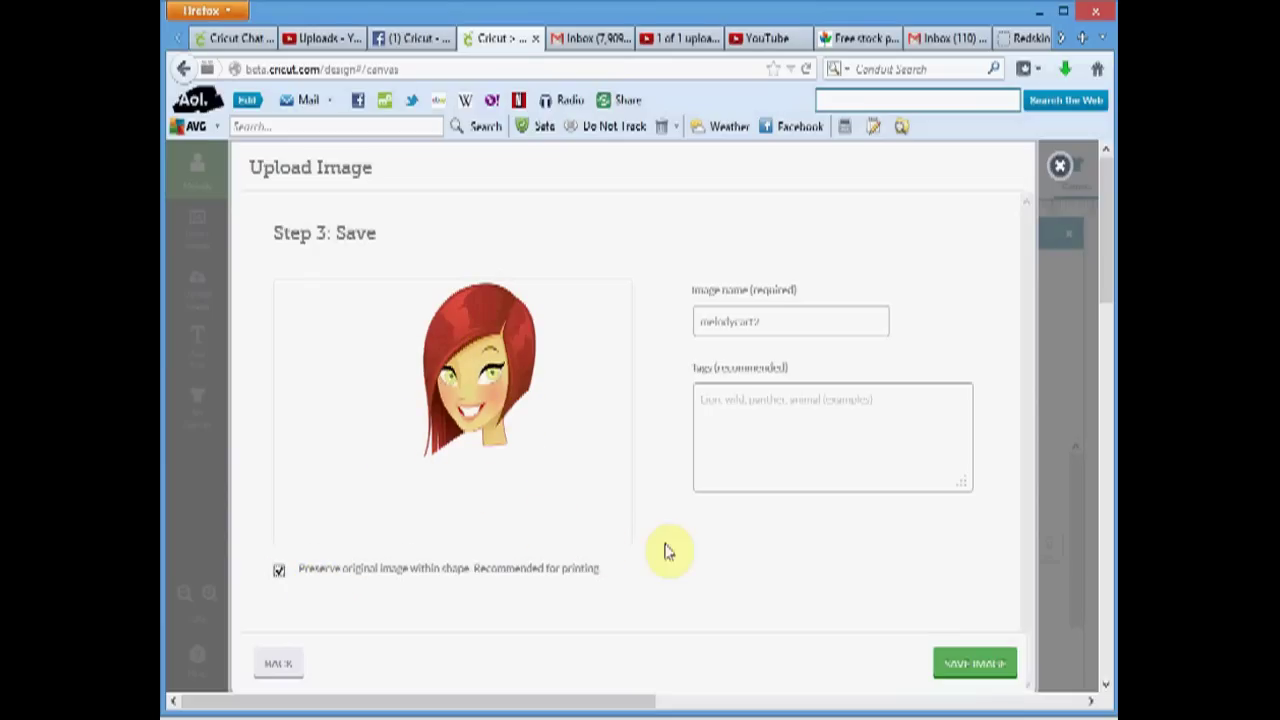
pyautogui.click(769, 320)
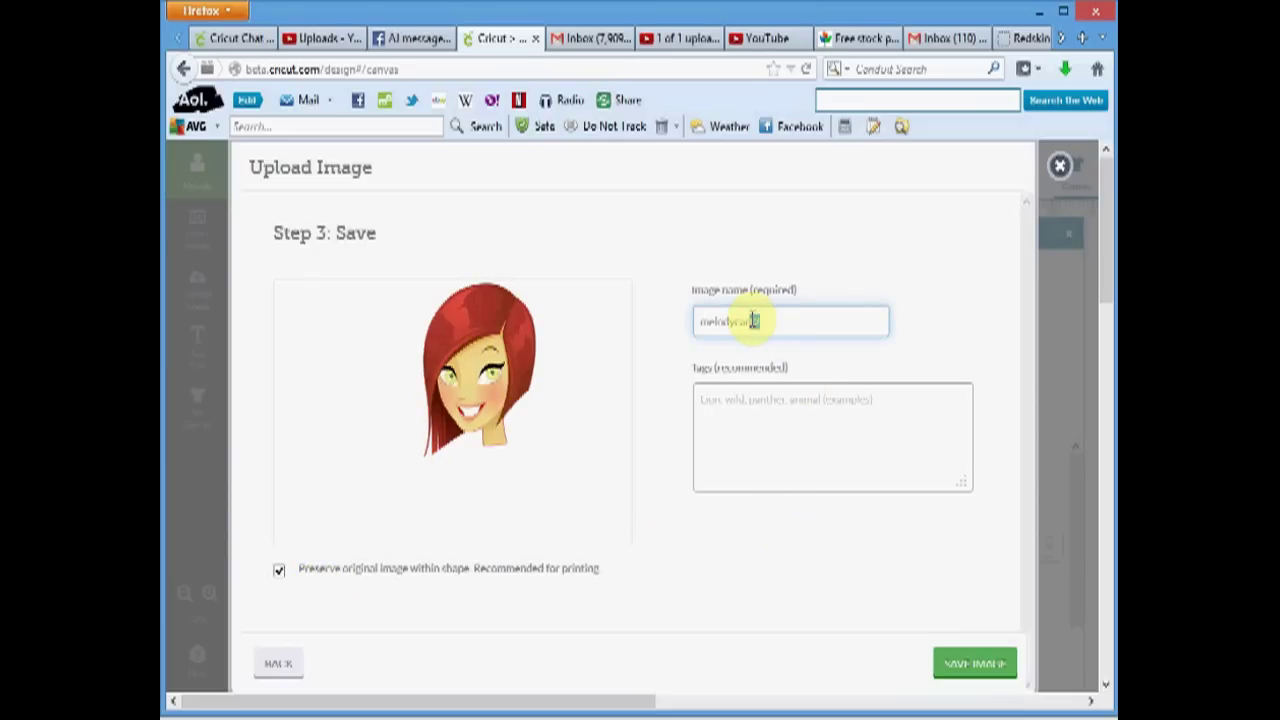
pyautogui.doubleClick(755, 321)
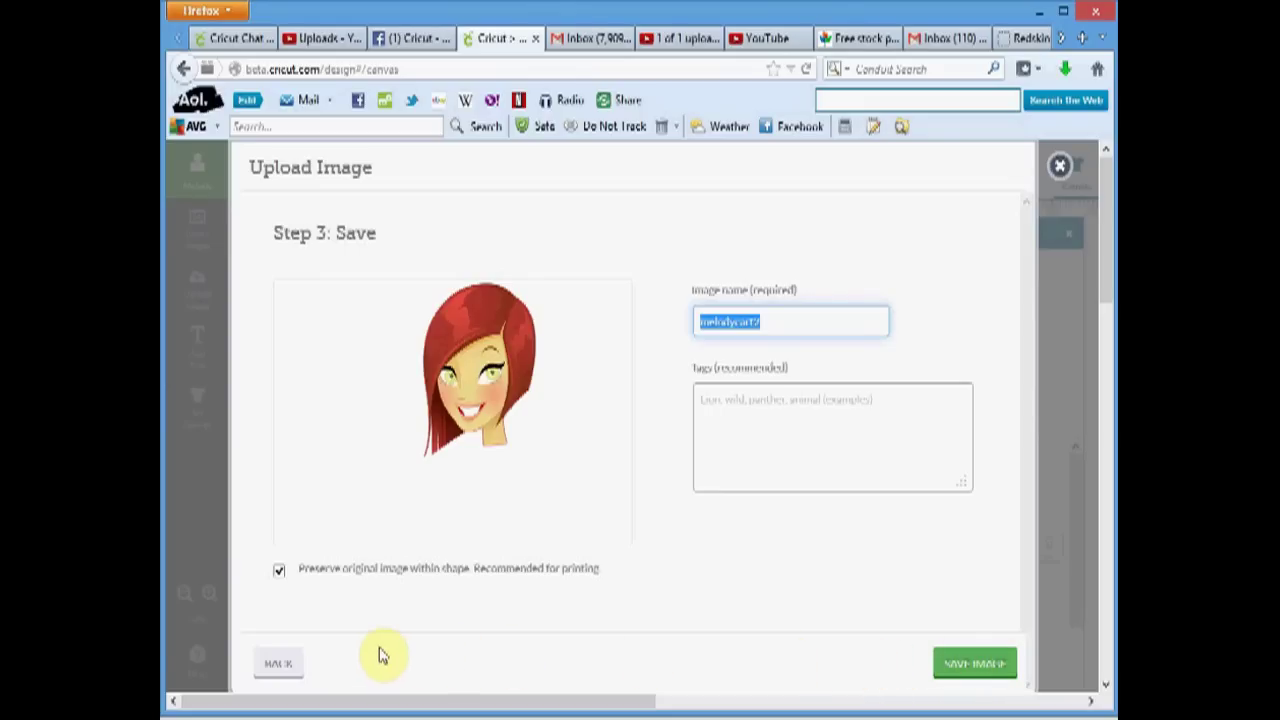
# - Abandon the current upload and start a fresh Basic Upload
pyautogui.click(285, 666)
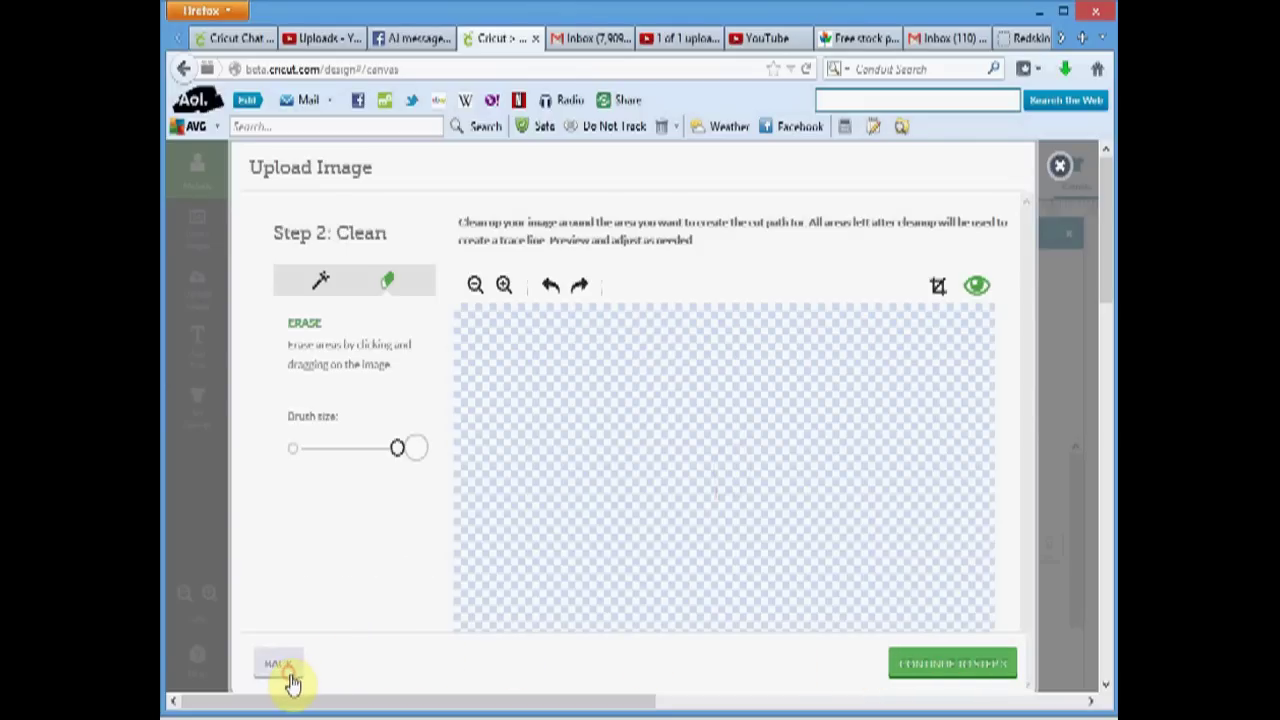
pyautogui.click(1063, 170)
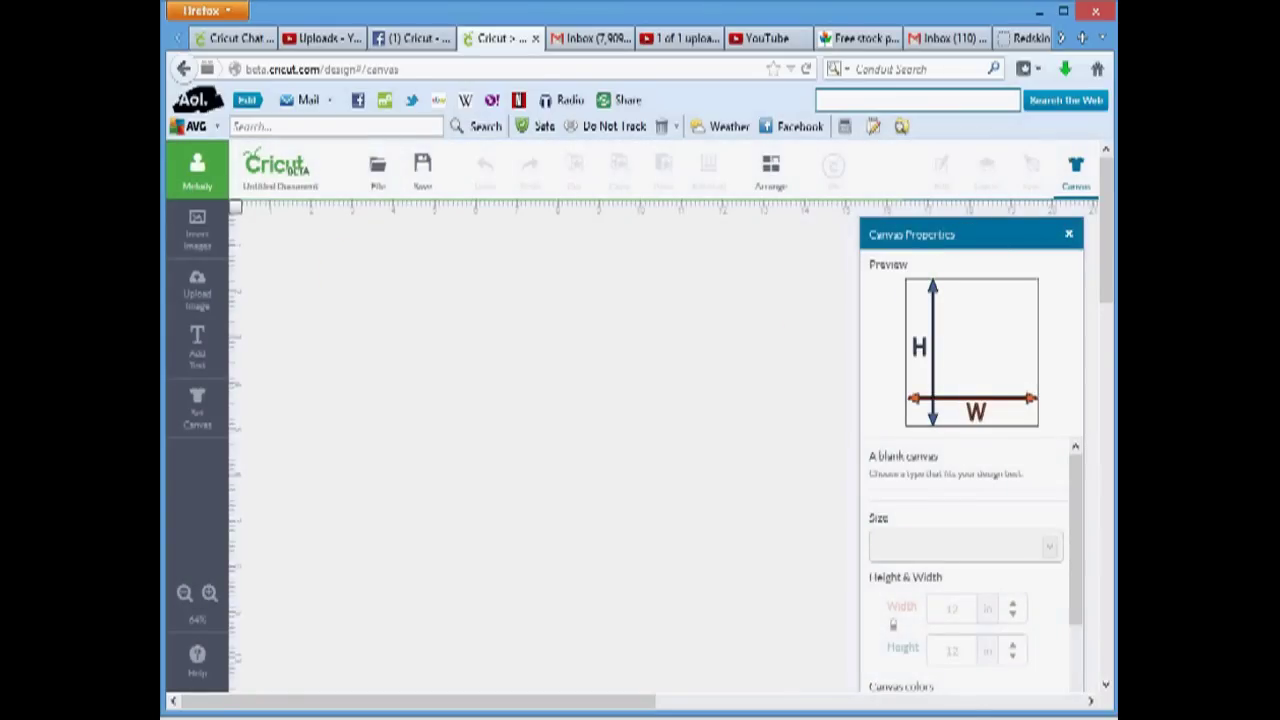
pyautogui.click(197, 302)
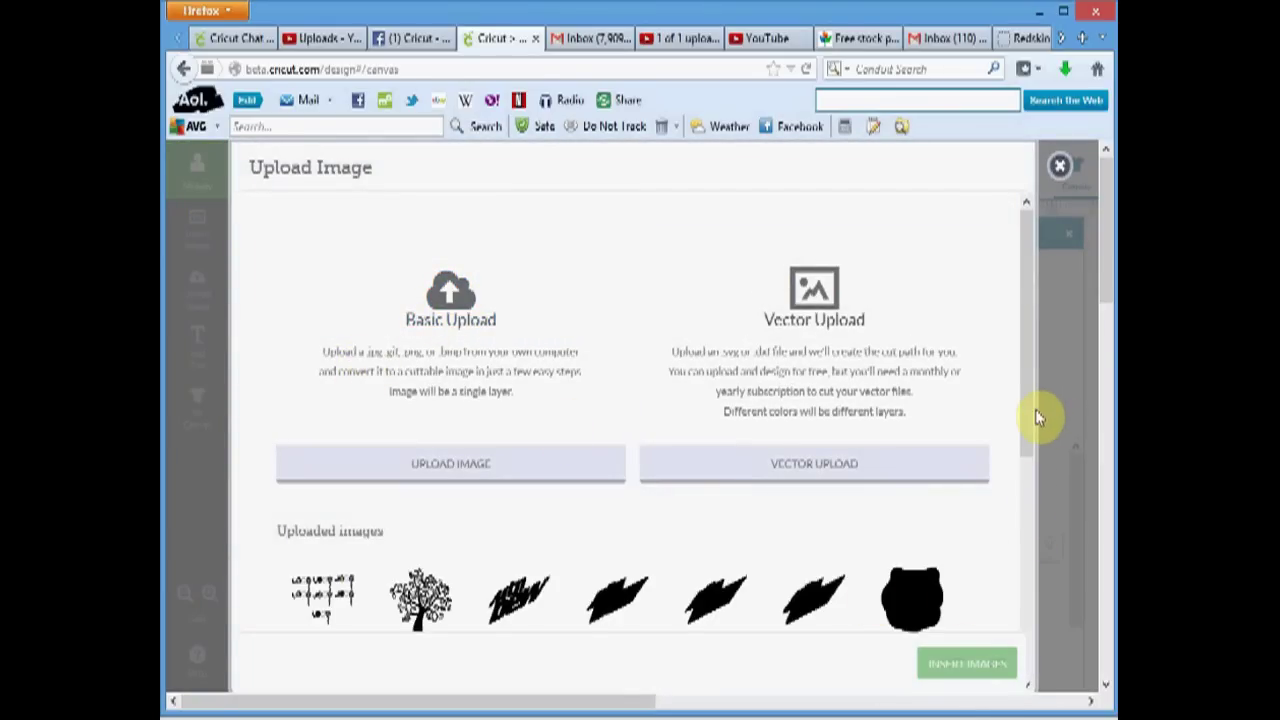
pyautogui.moveTo(1030, 434); pyautogui.dragTo(1046, 680)
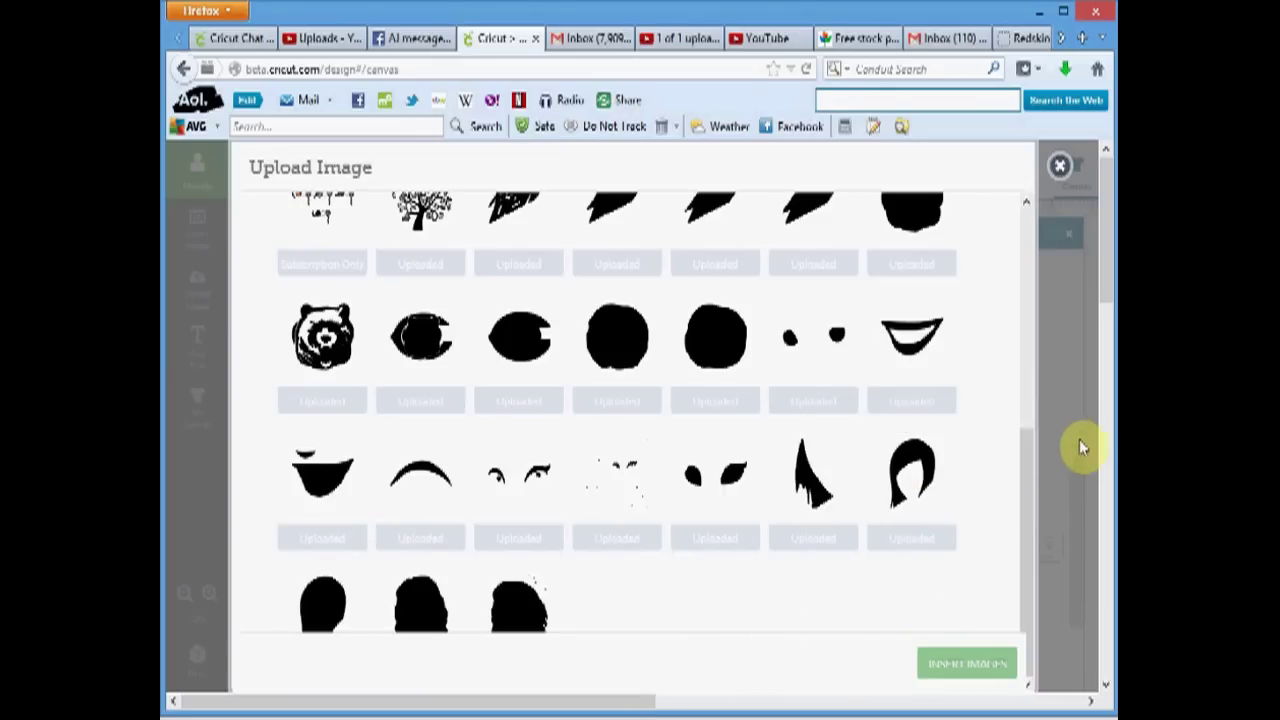
pyautogui.moveTo(1023, 491); pyautogui.dragTo(1010, 327)
pyautogui.scroll(5, 980, 290)
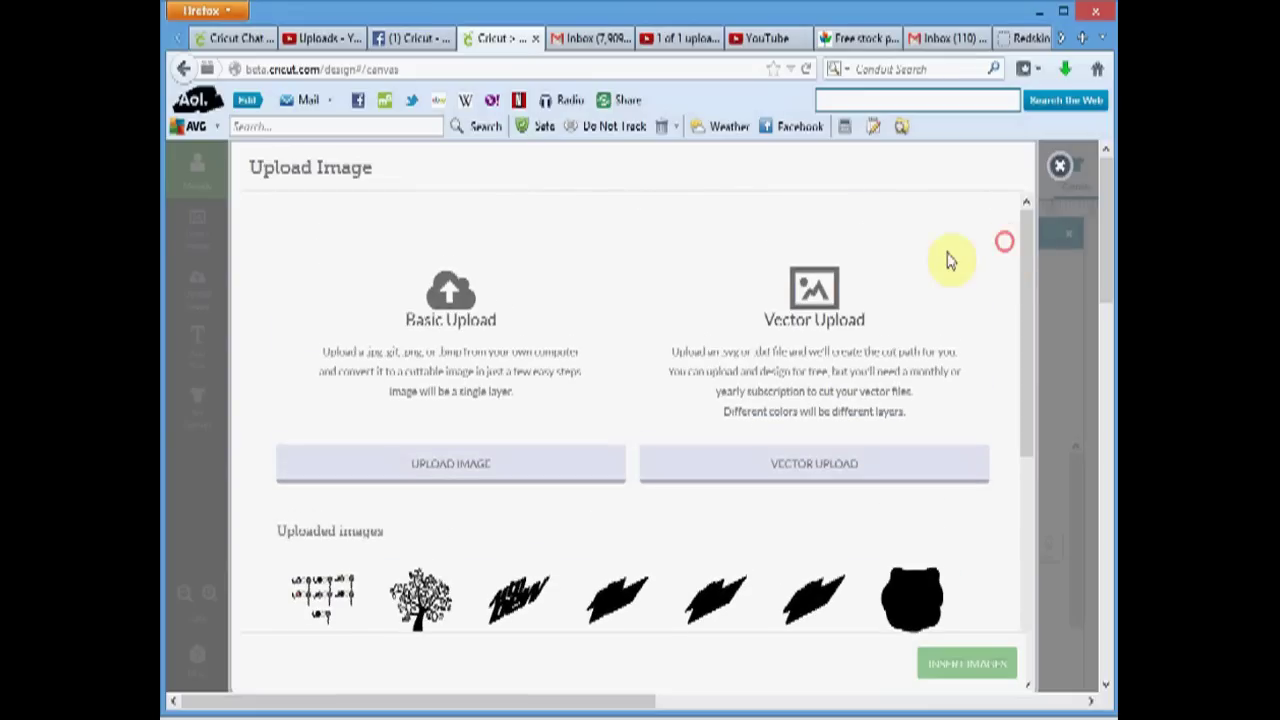
pyautogui.click(464, 326)
# - Choose the melodycart2 cartoon girl picture from Pictures in the File Upload dialog
pyautogui.click(950, 663)
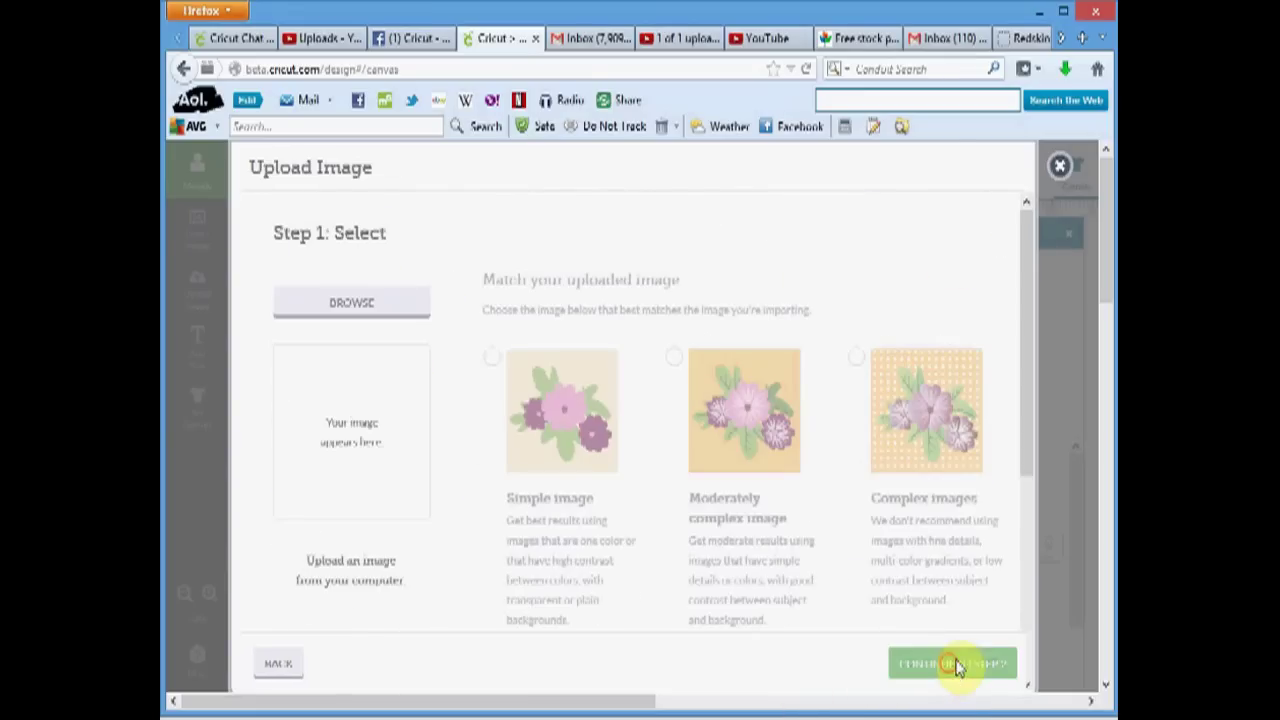
pyautogui.click(377, 303)
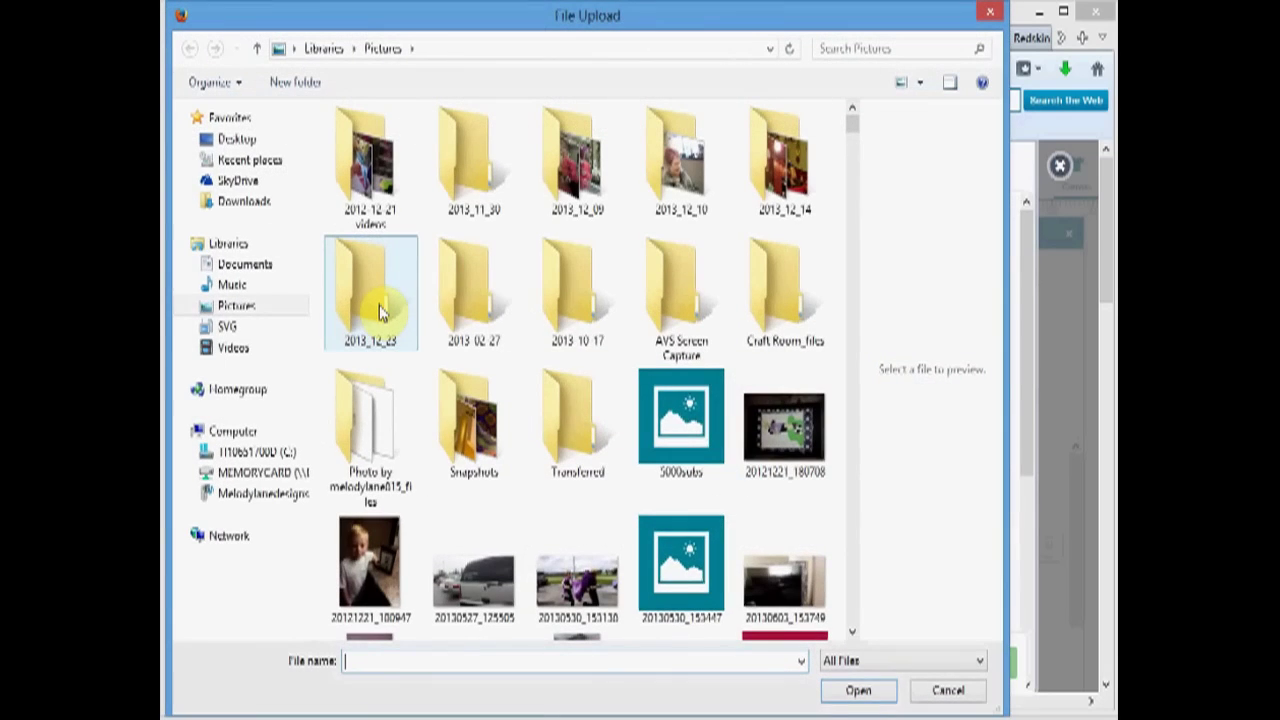
pyautogui.moveTo(851, 122)
pyautogui.mouseDown()
pyautogui.moveTo(846, 380)
pyautogui.moveTo(826, 471)
pyautogui.moveTo(834, 527)
pyautogui.mouseUp()
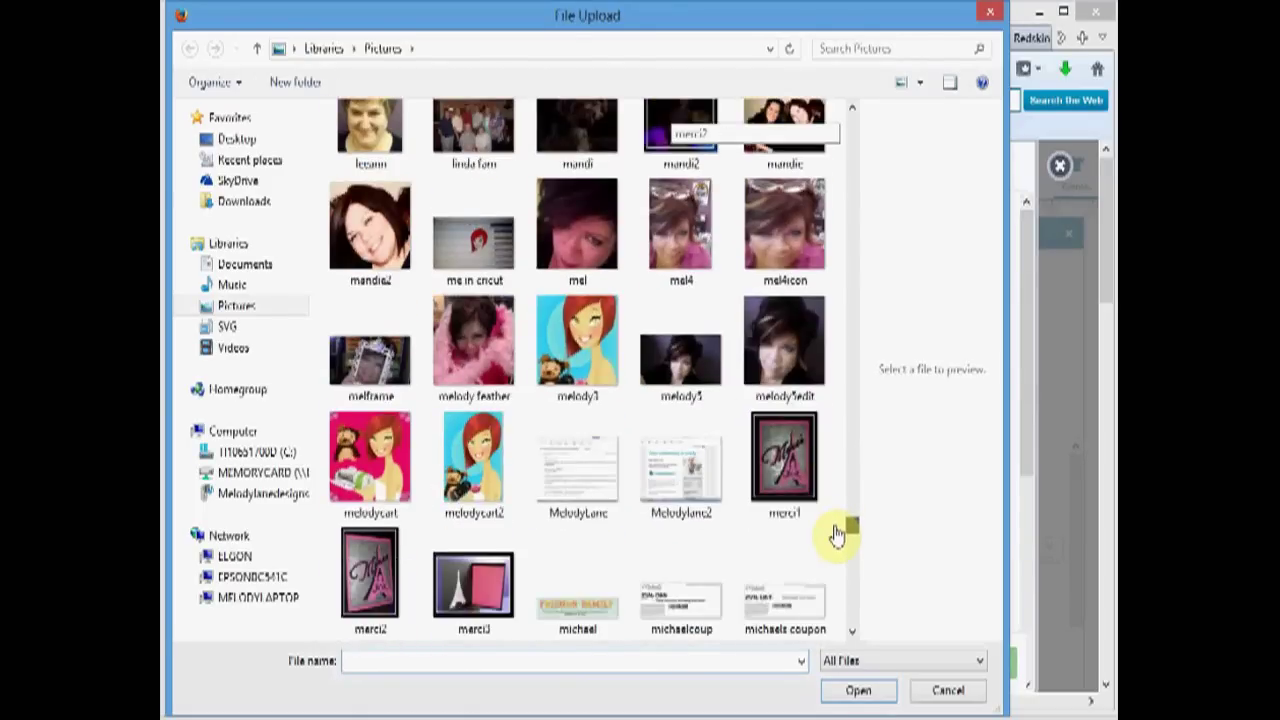
pyautogui.click(492, 350)
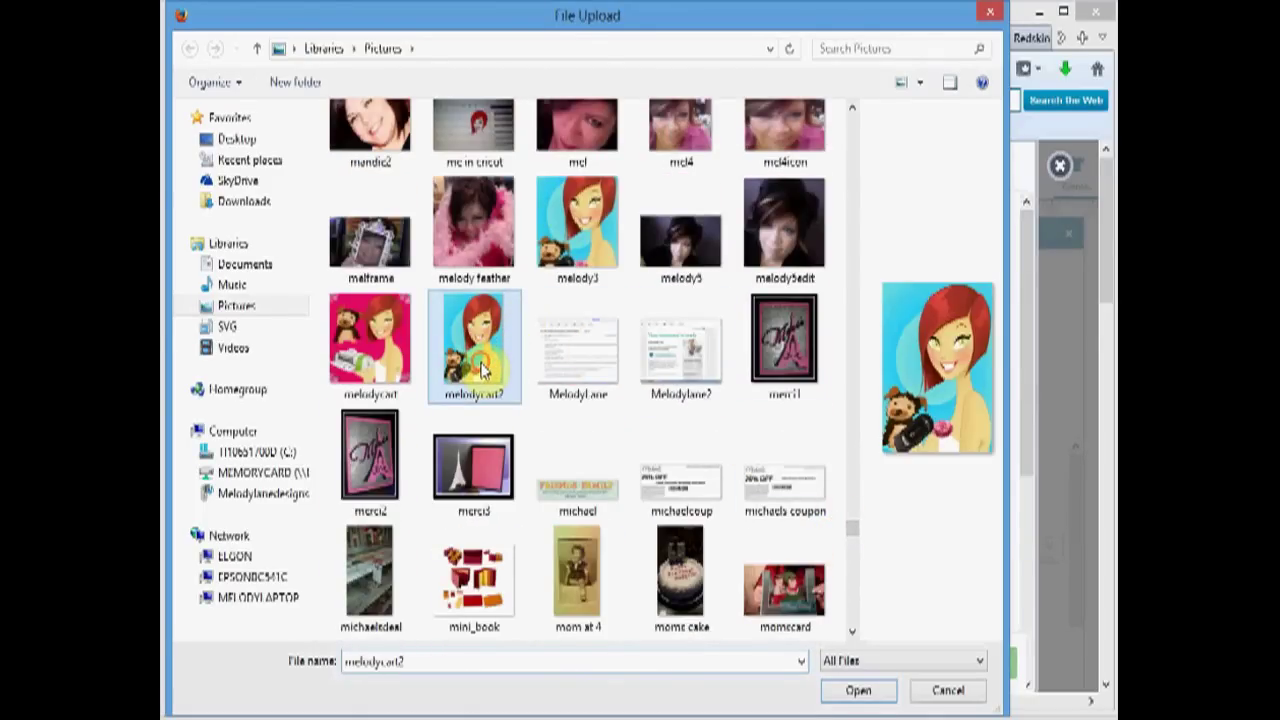
pyautogui.click(858, 690)
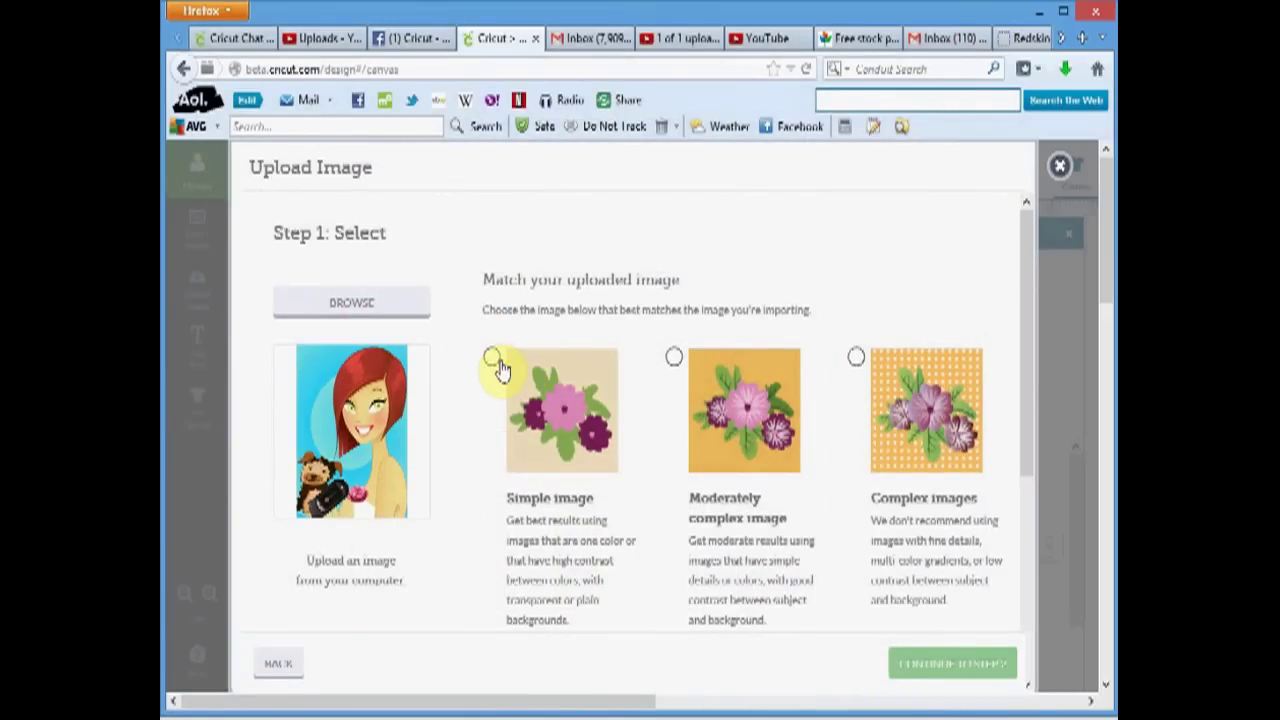
# - Set the uploaded girl picture to Moderately complex and continue to cleanup
pyautogui.click(492, 362)
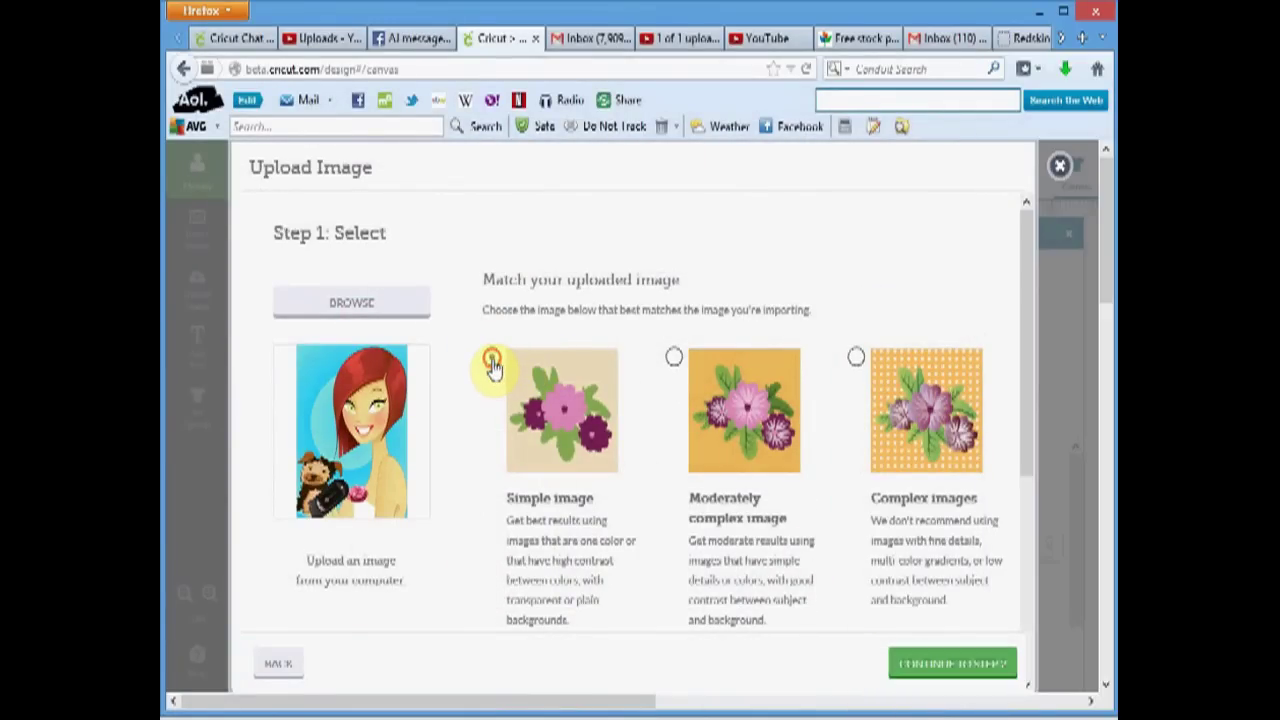
pyautogui.click(858, 362)
pyautogui.click(674, 360)
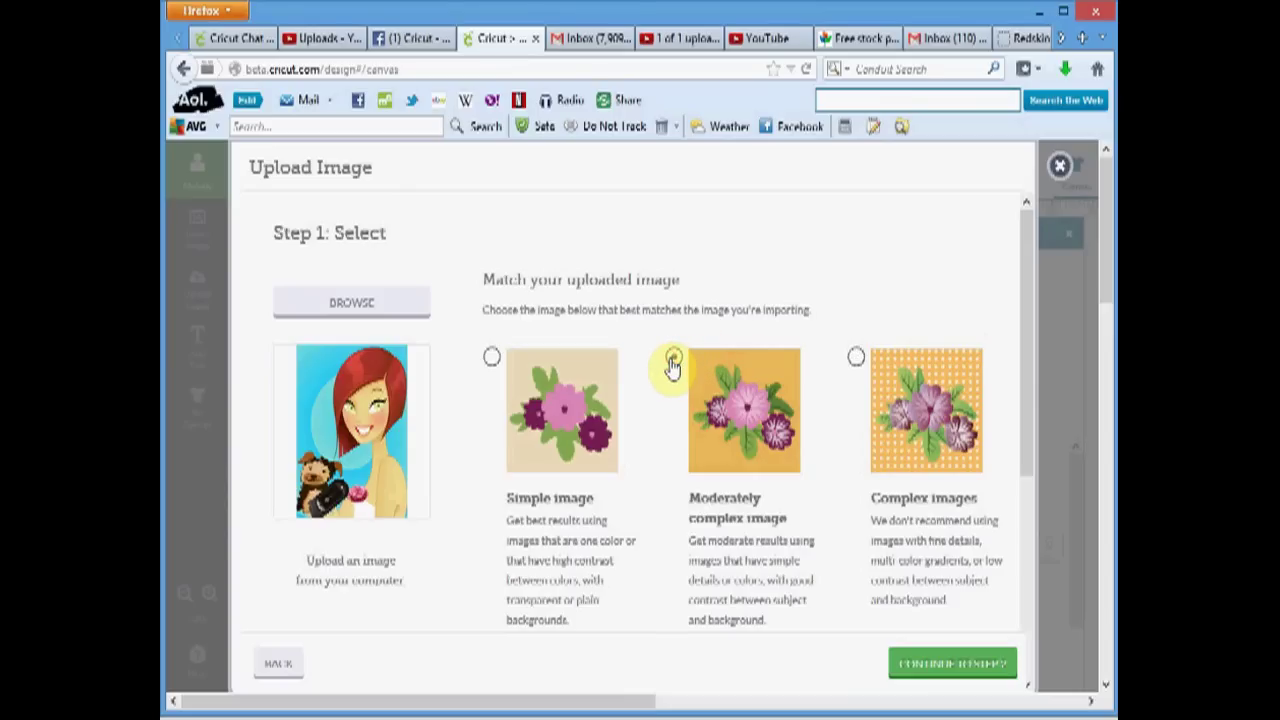
pyautogui.click(940, 665)
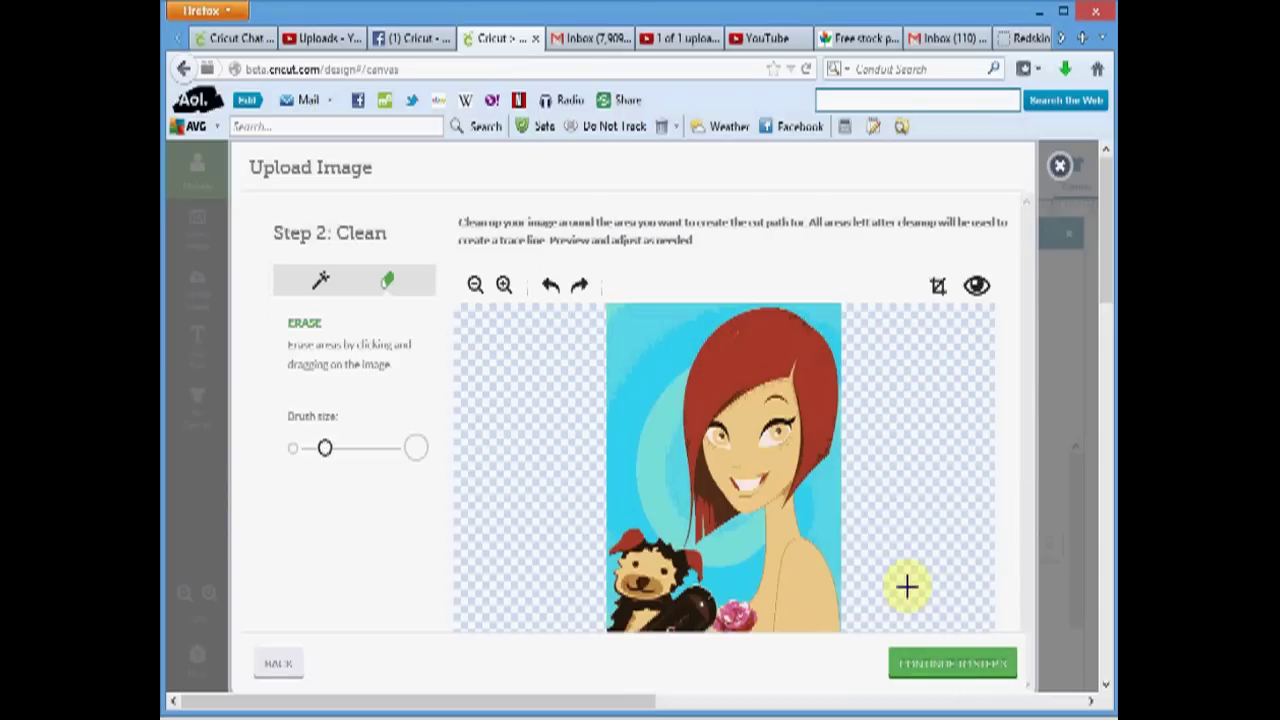
# - Wand-delete the blue background patches around the girl's face, neck and hair
pyautogui.click(325, 287)
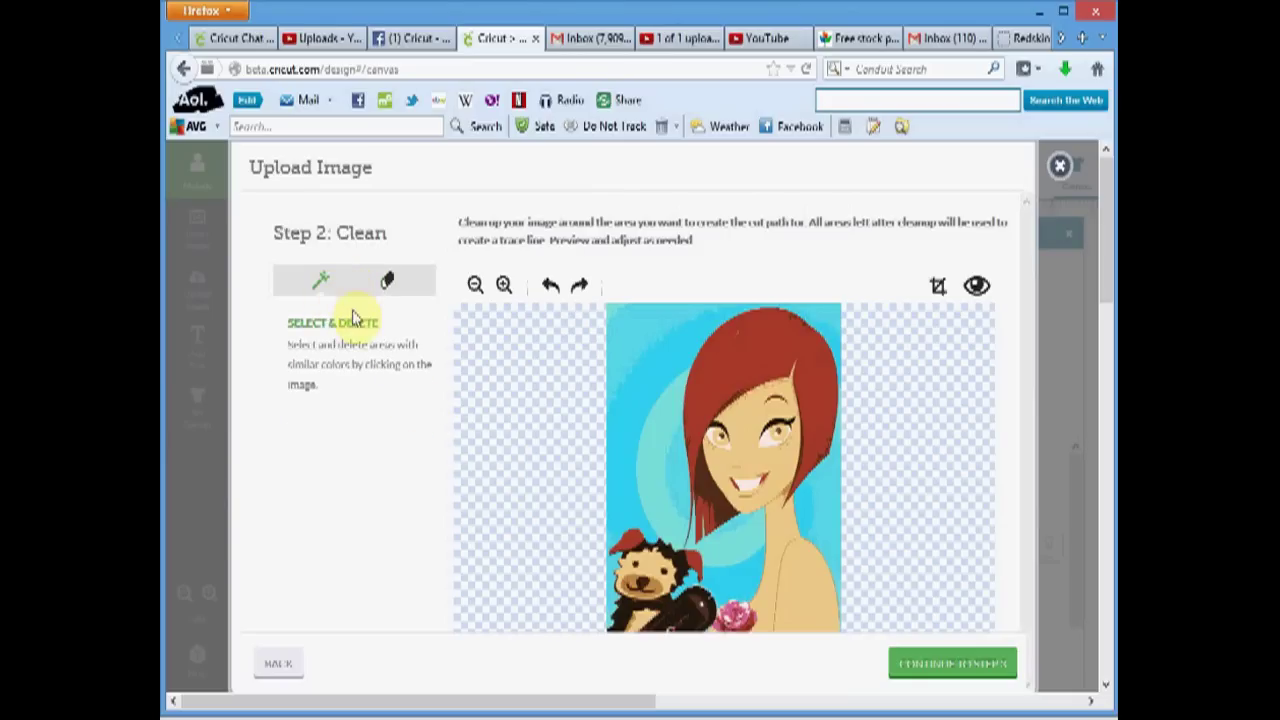
pyautogui.click(641, 381)
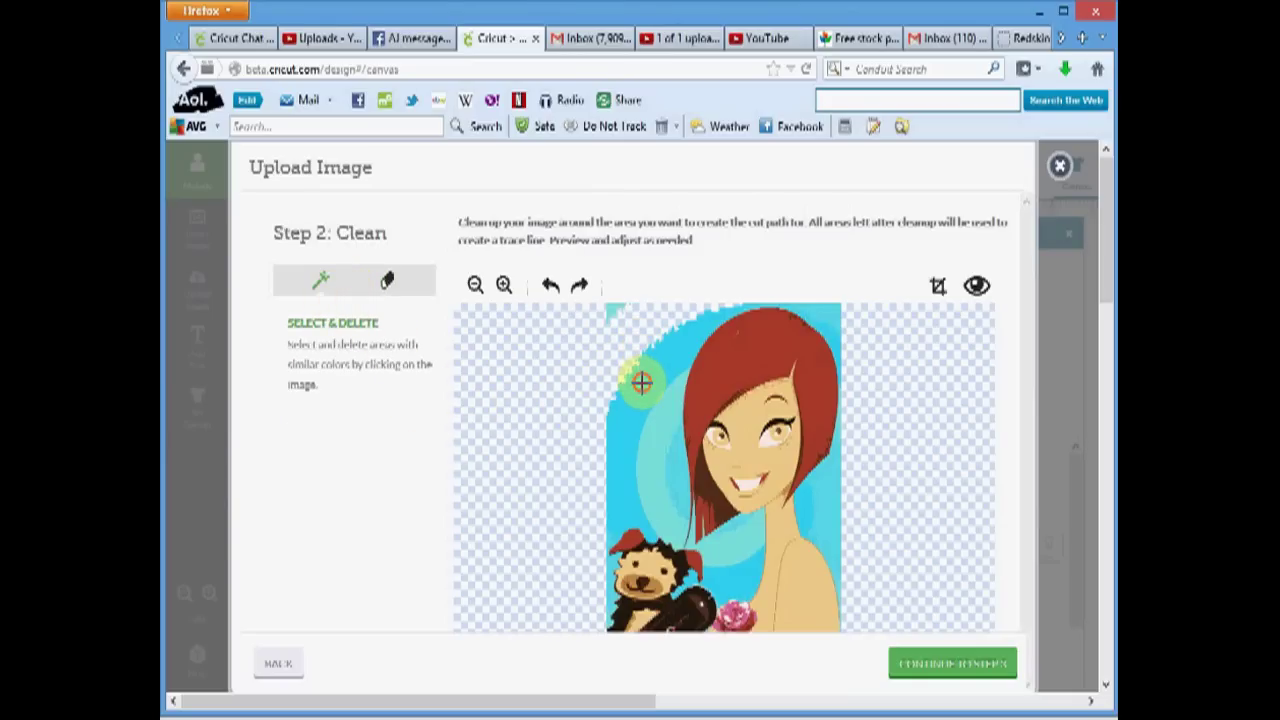
pyautogui.click(647, 449)
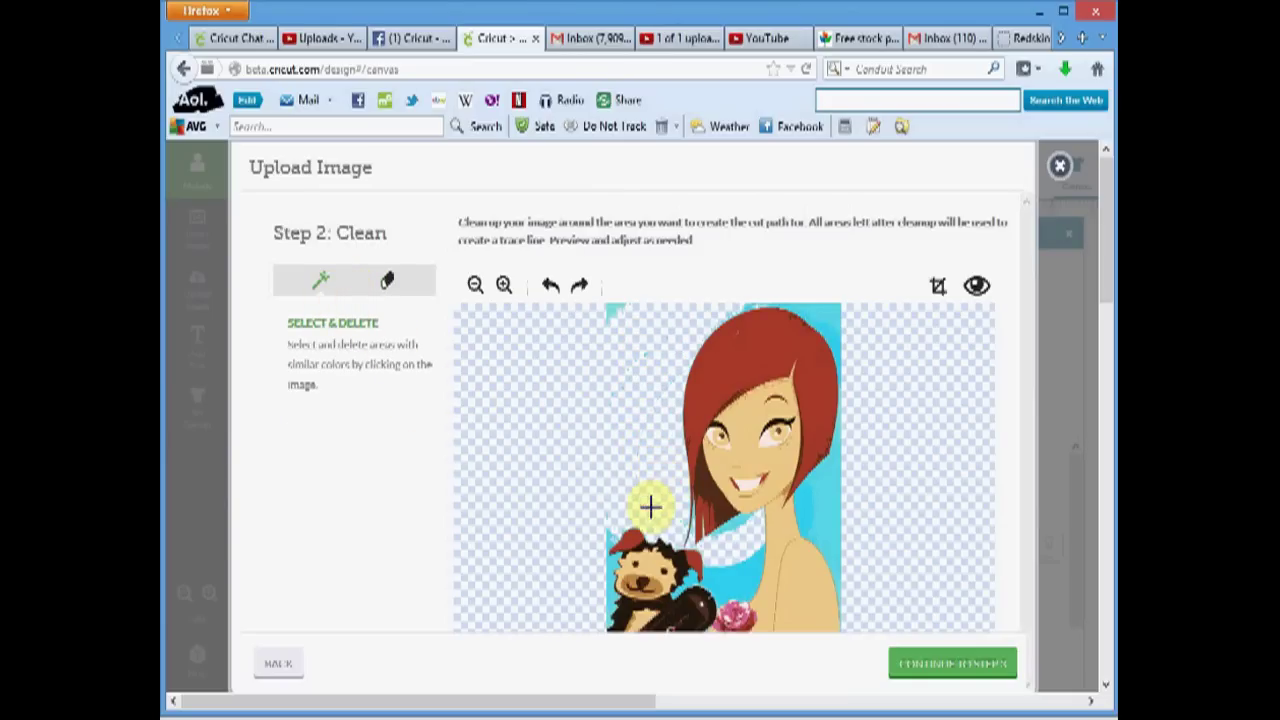
pyautogui.click(820, 512)
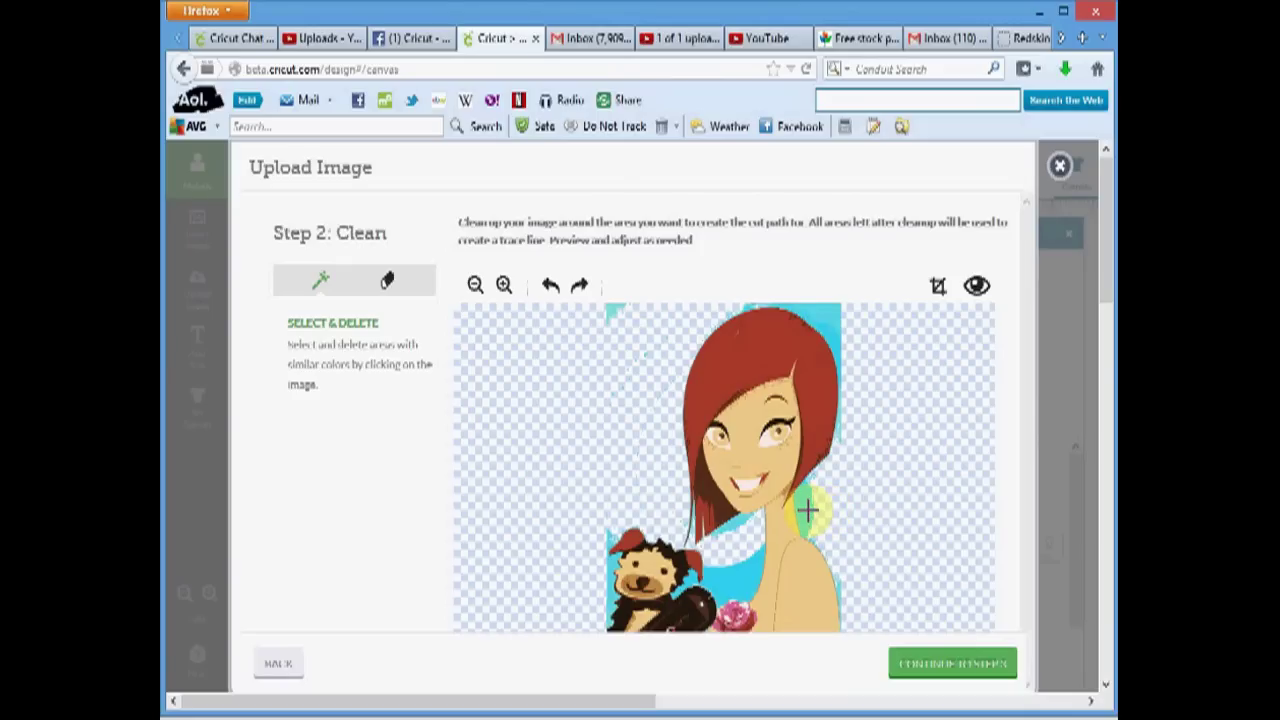
pyautogui.click(737, 523)
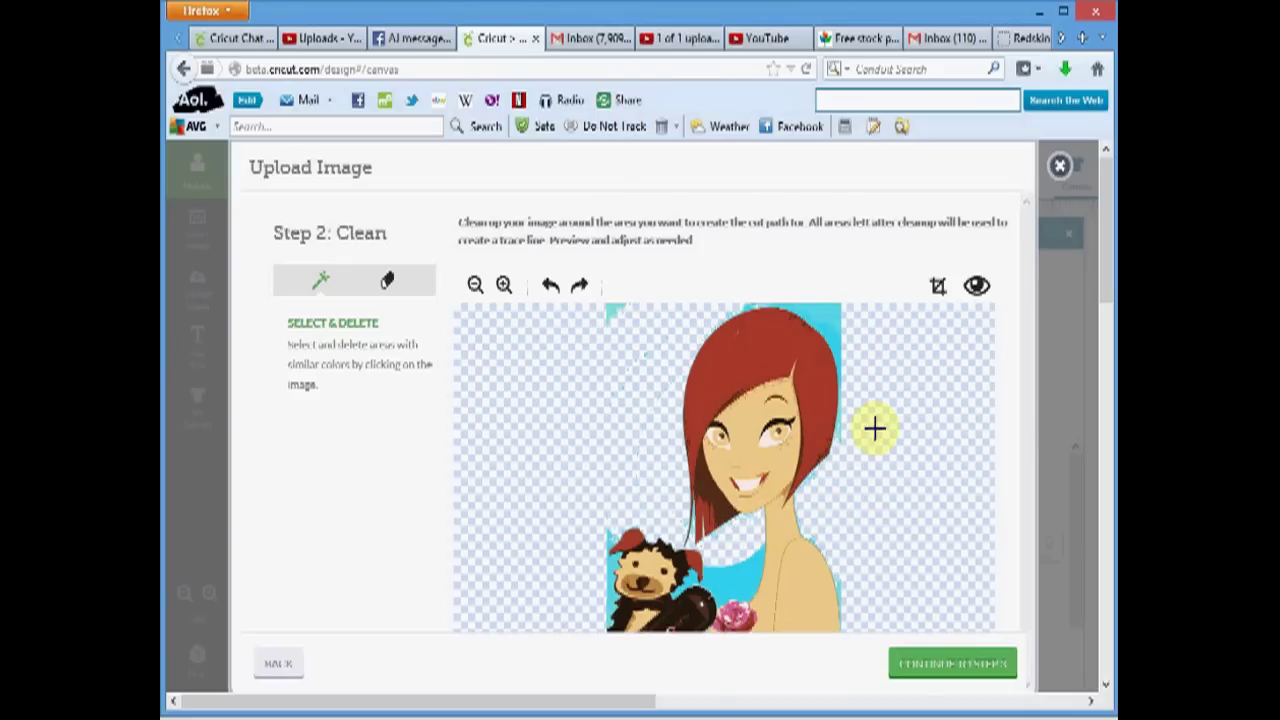
pyautogui.click(830, 318)
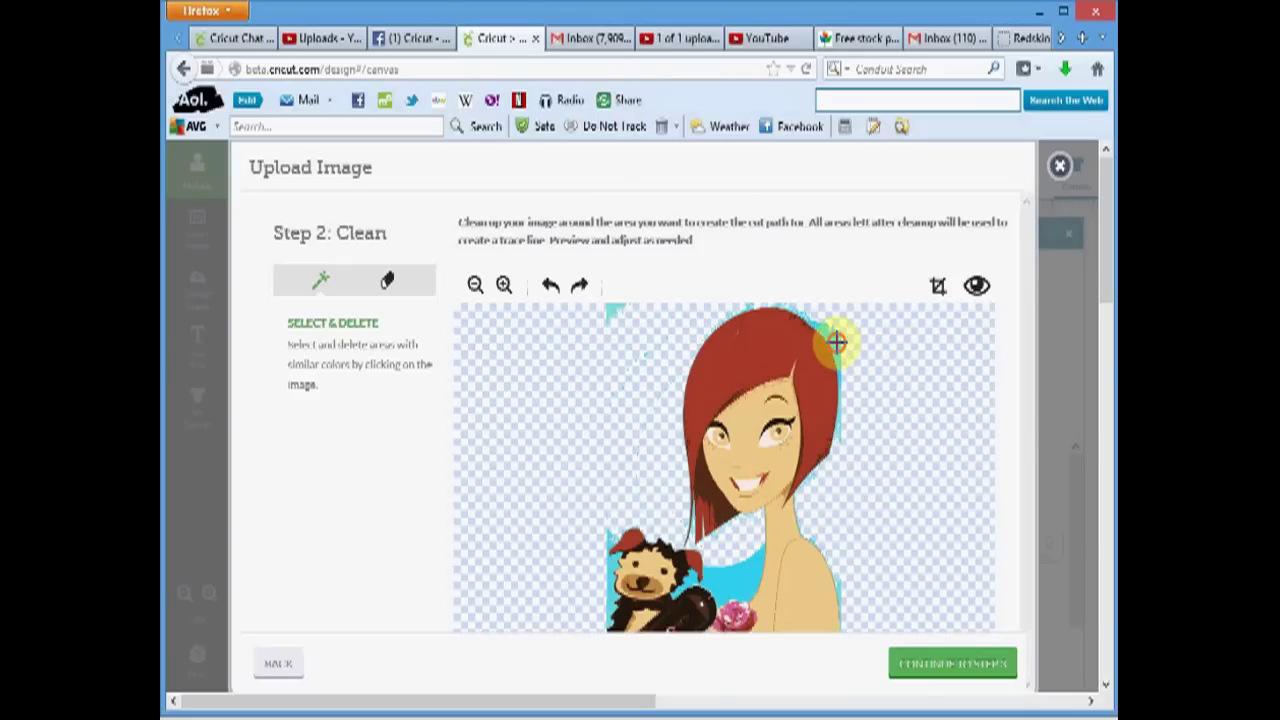
pyautogui.click(837, 342)
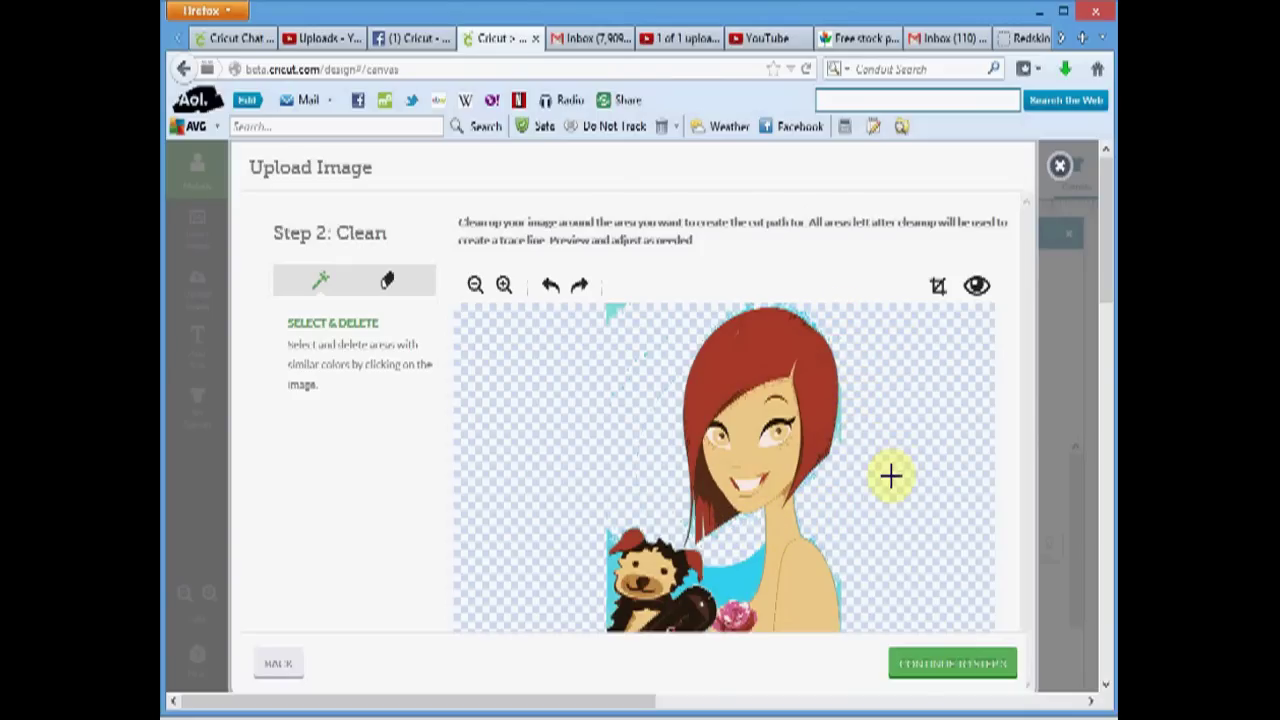
# - Re-choose Simple image and wand-clear the cyan background around the girl
pyautogui.click(272, 664)
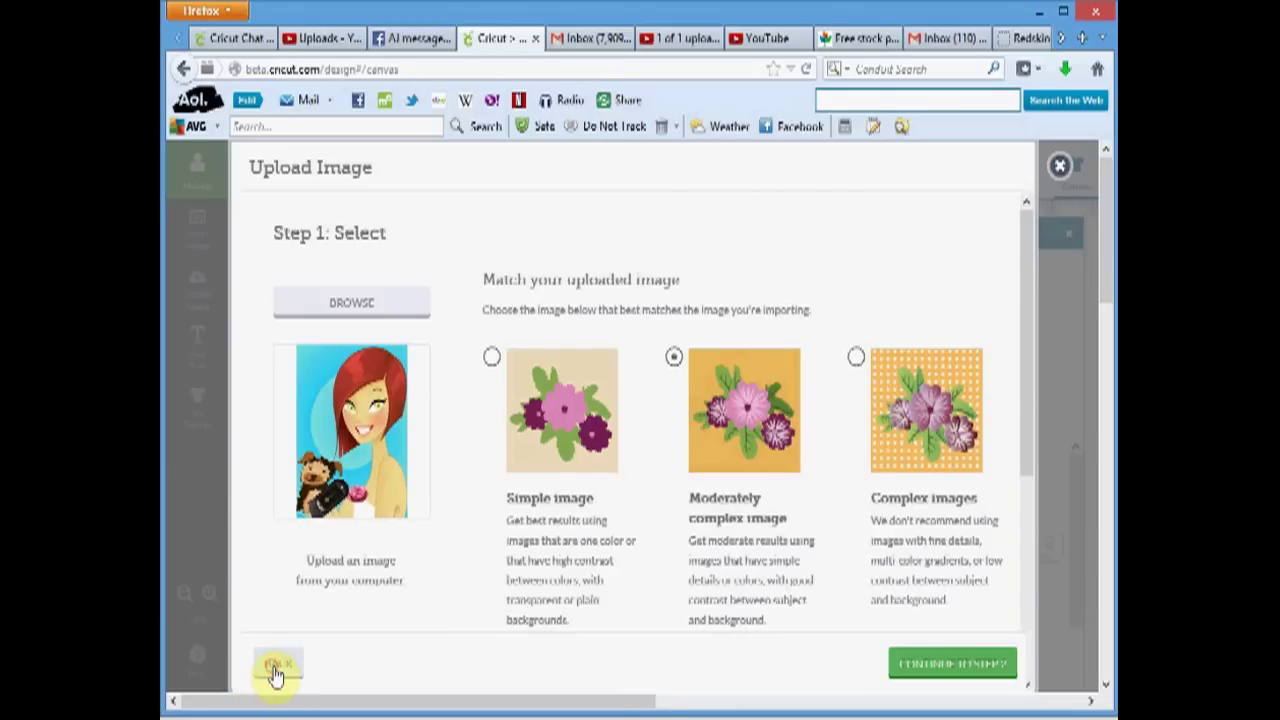
pyautogui.click(491, 357)
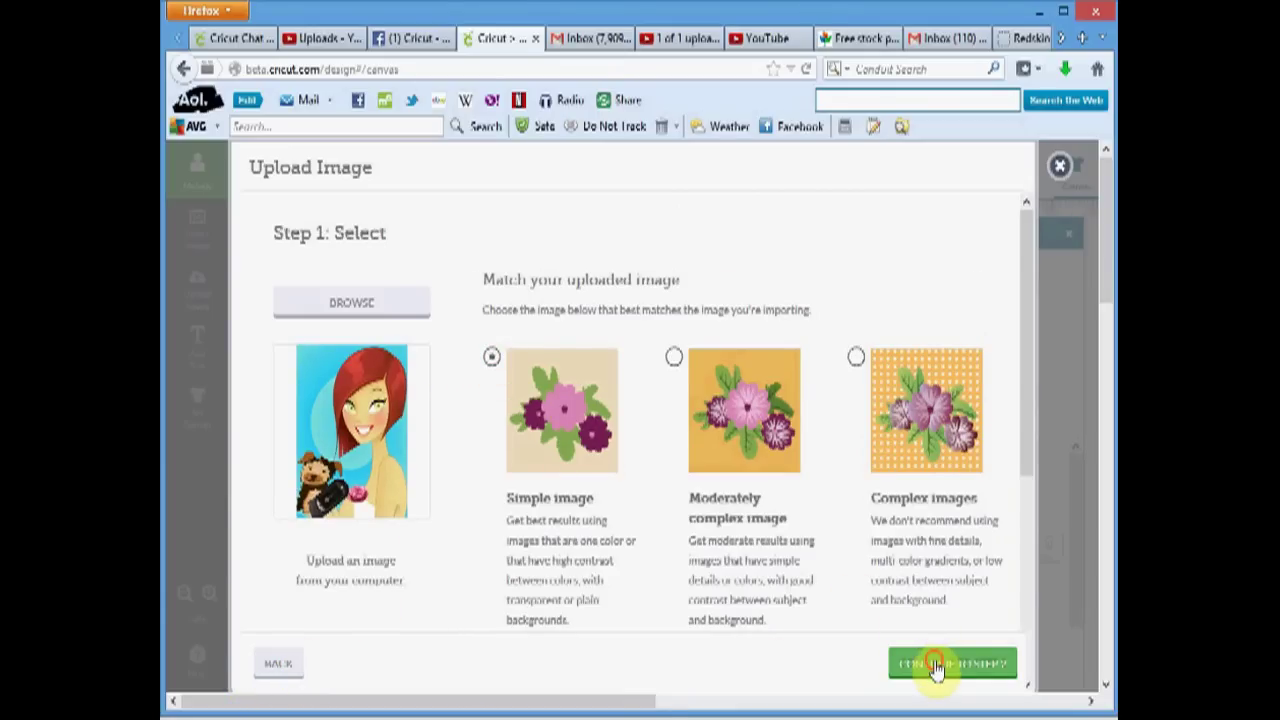
pyautogui.click(928, 662)
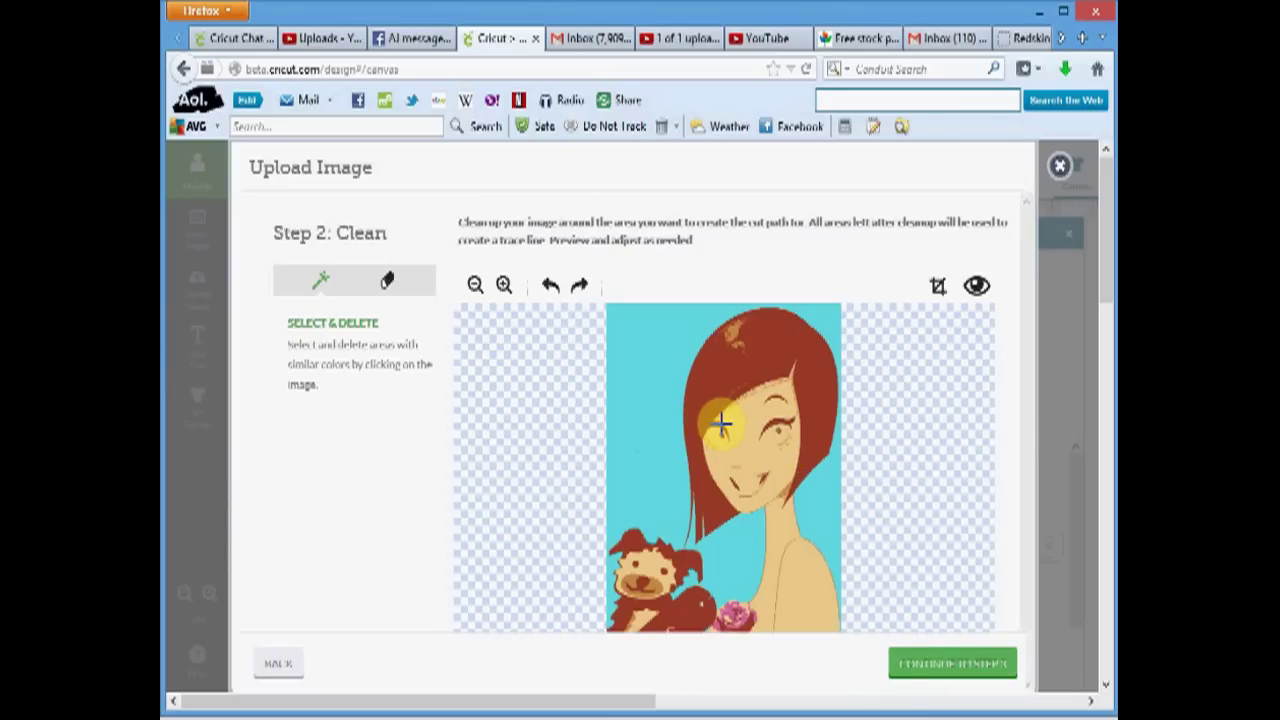
pyautogui.click(657, 343)
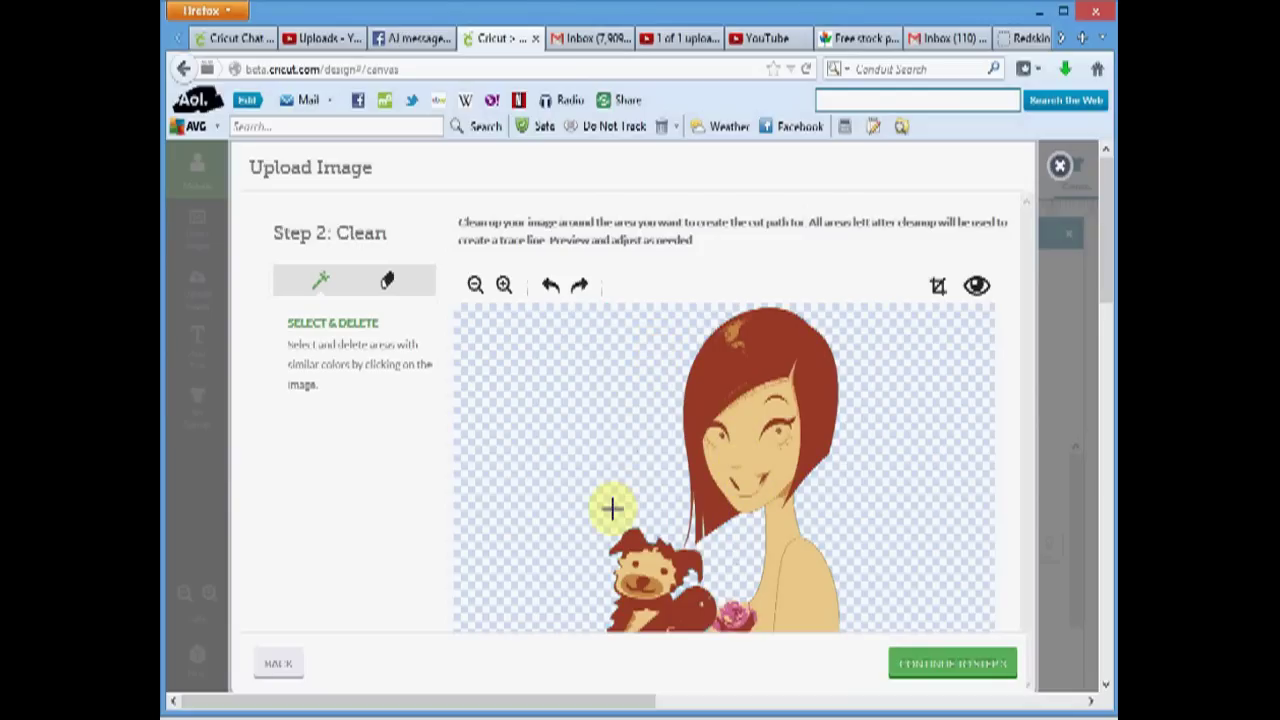
# - Erase part of the face near the eye, check the preview, and zoom in twice
pyautogui.click(389, 281)
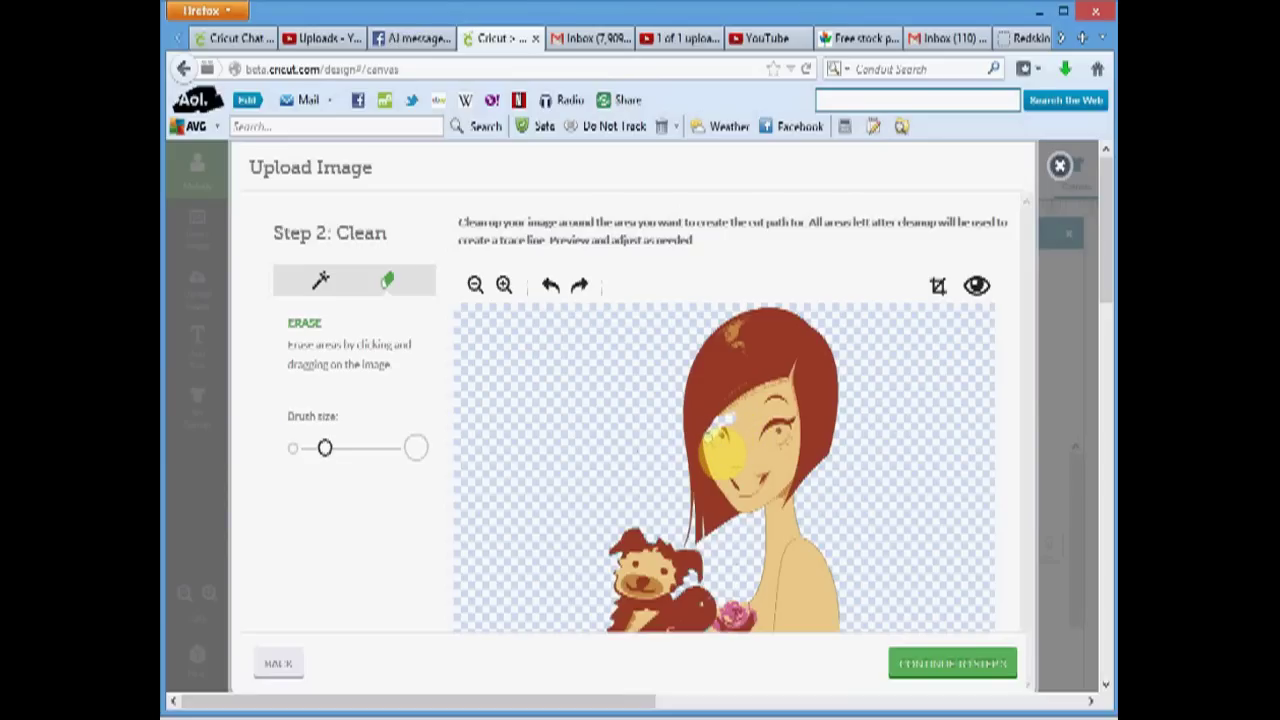
pyautogui.moveTo(708, 440); pyautogui.dragTo(758, 455)
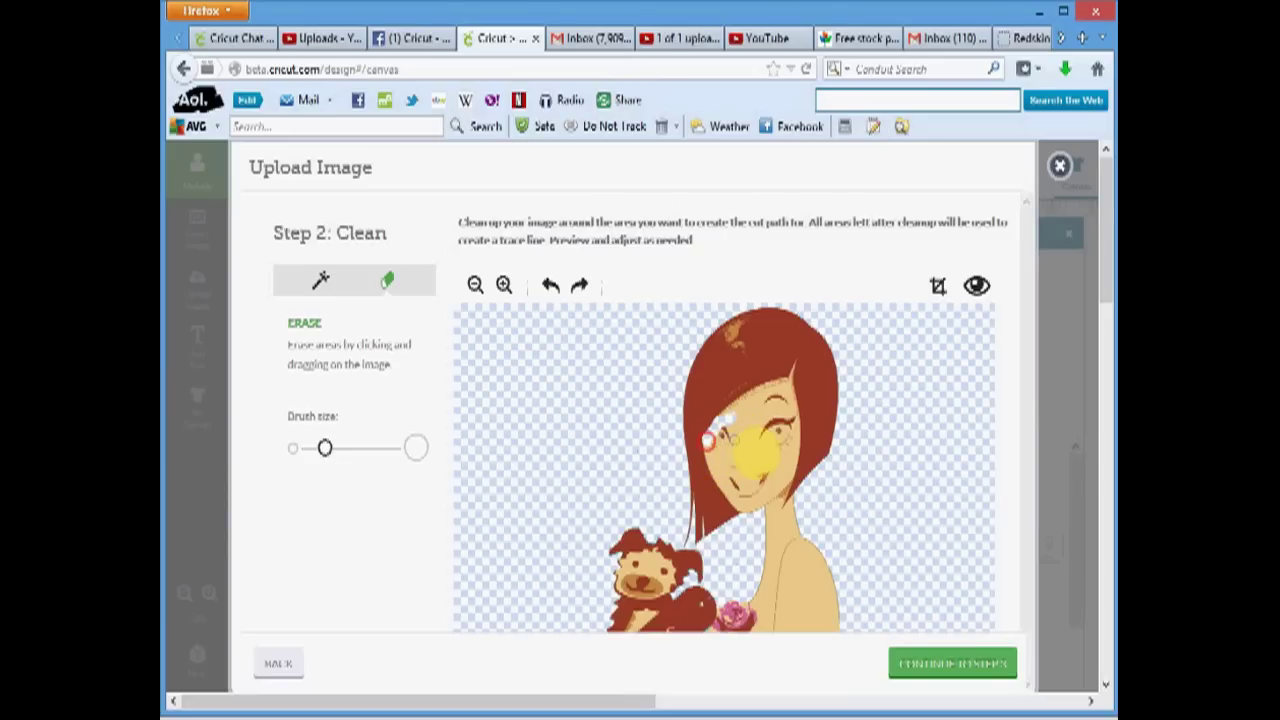
pyautogui.click(972, 288)
pyautogui.click(970, 288)
pyautogui.click(504, 286)
pyautogui.click(504, 286)
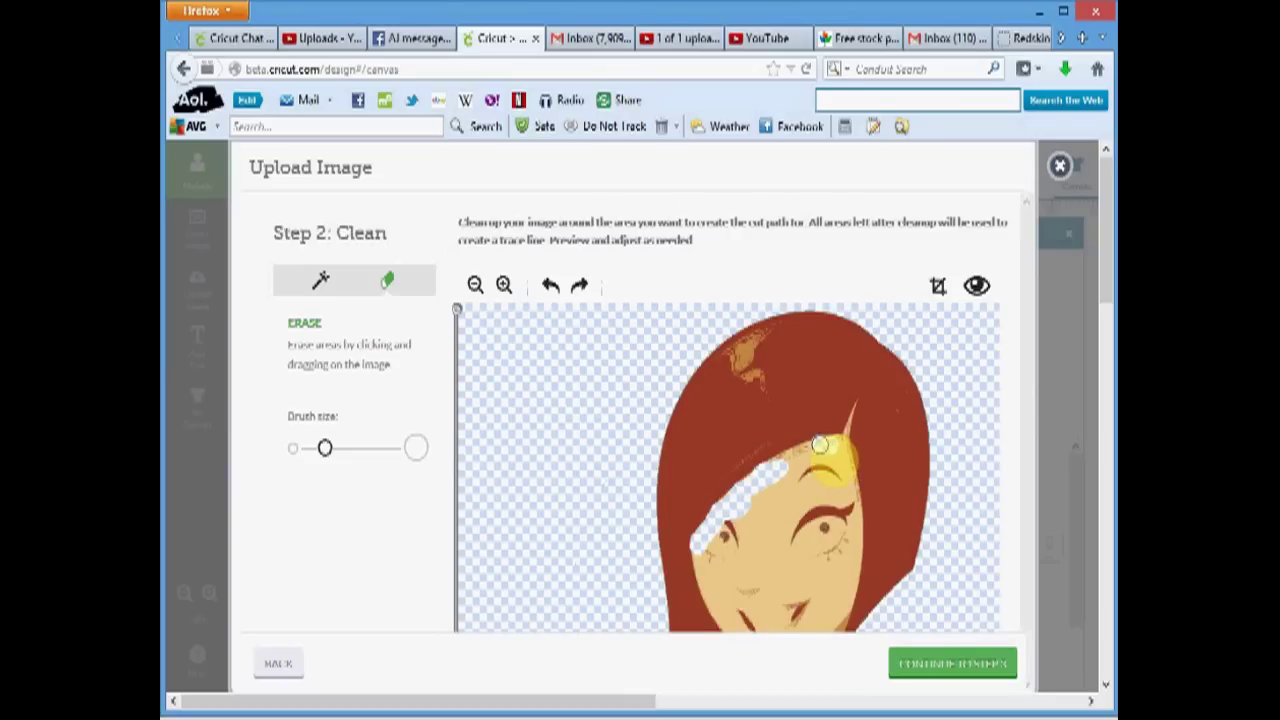
# - Erase along the face's hair edge, check the cut-line preview, then undo both erased patches
pyautogui.moveTo(811, 446); pyautogui.dragTo(798, 454)
pyautogui.click(977, 289)
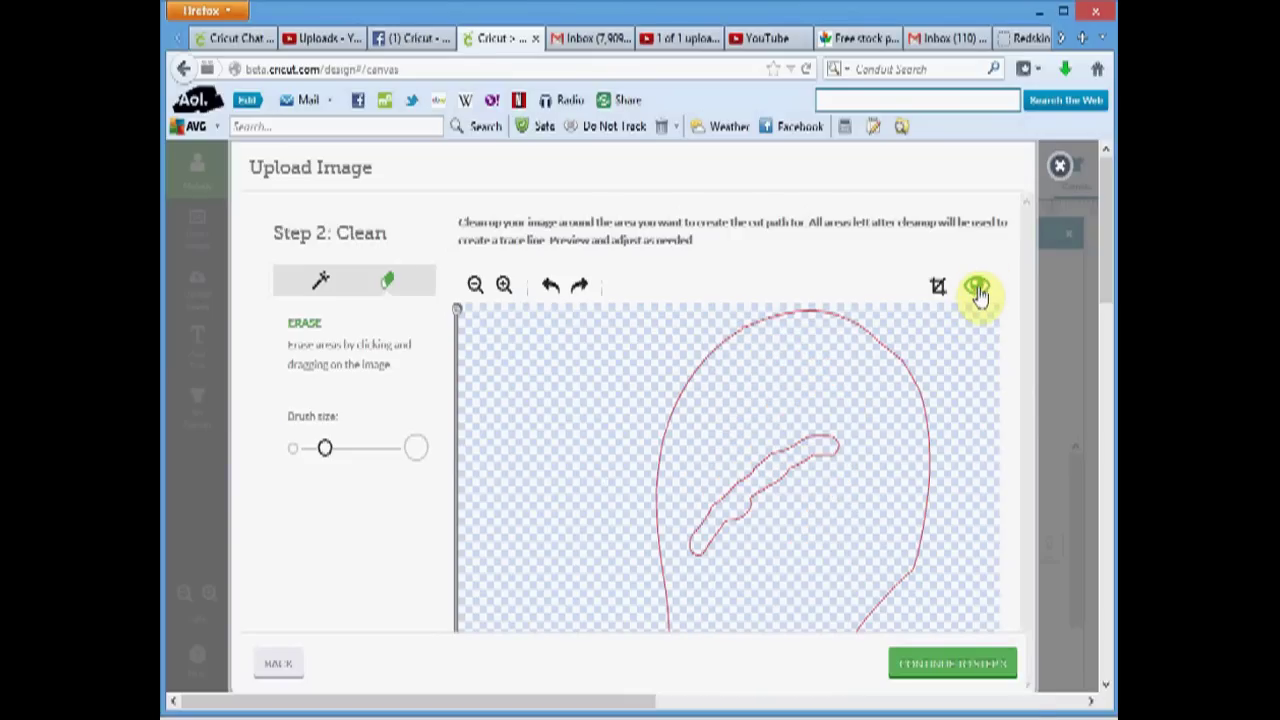
pyautogui.click(979, 292)
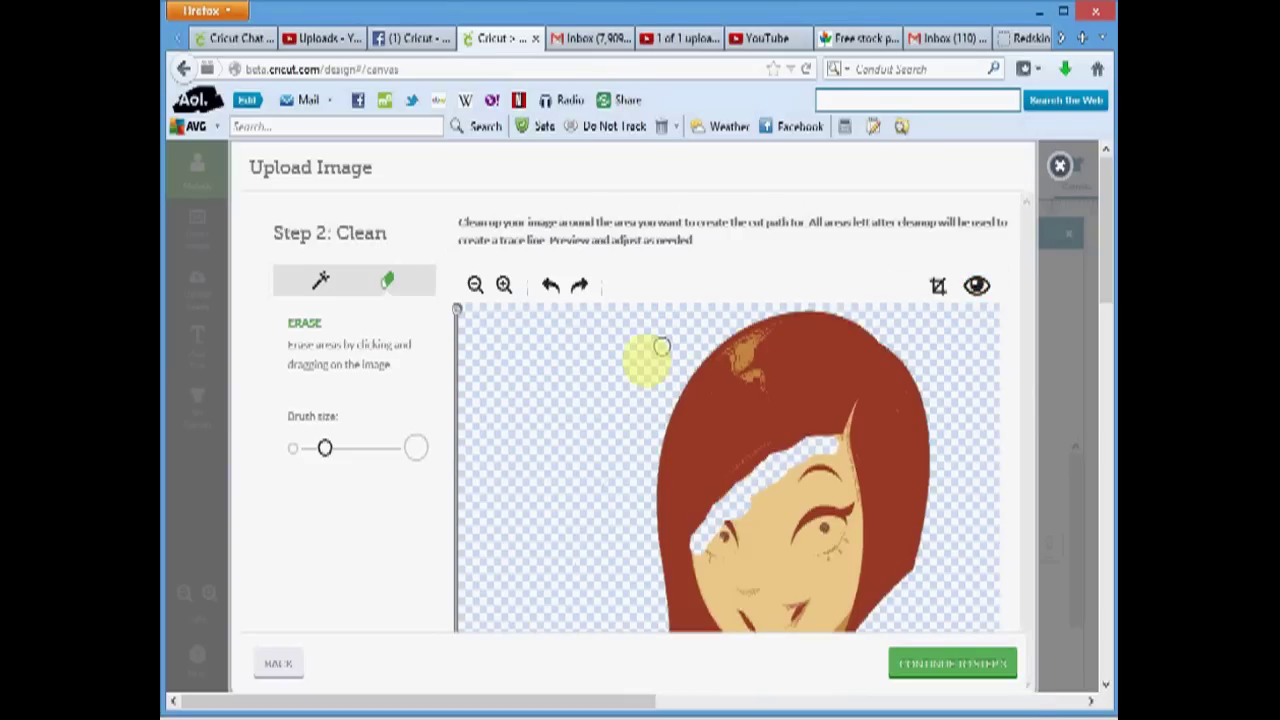
pyautogui.click(549, 289)
pyautogui.click(549, 289)
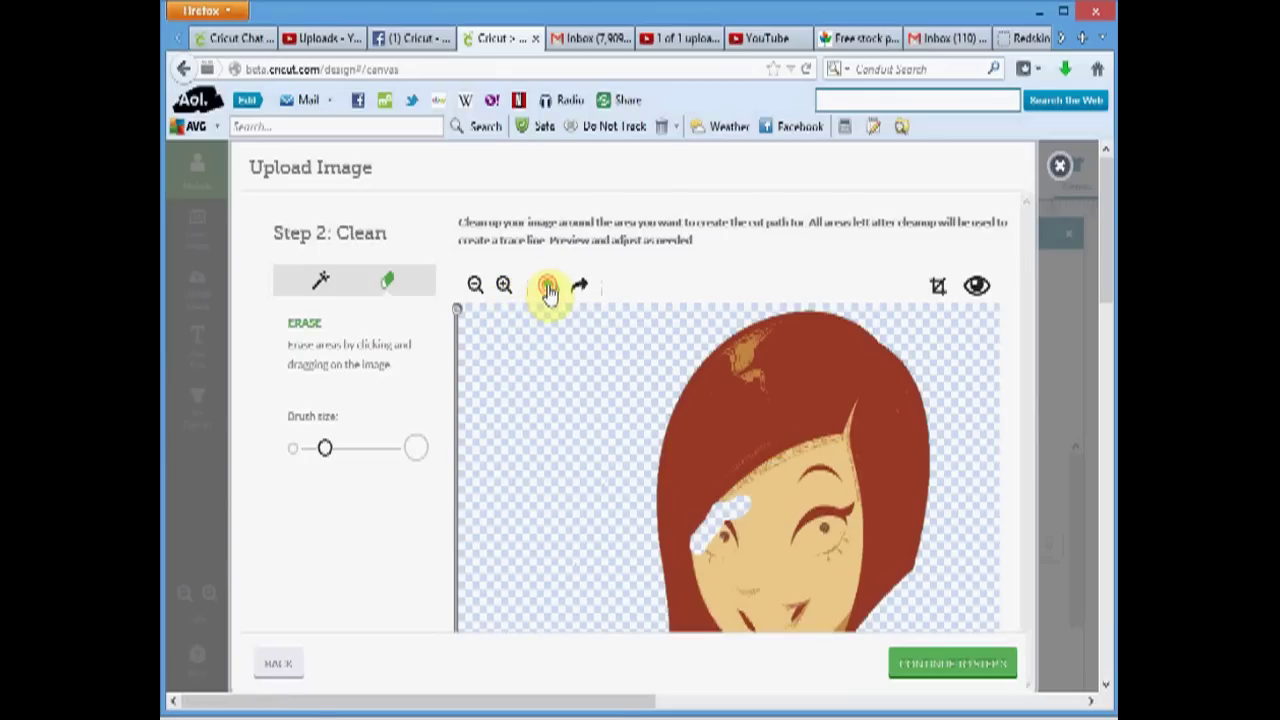
# - Wand-delete the face's skin-coloured area and check the cut-line preview
pyautogui.click(330, 290)
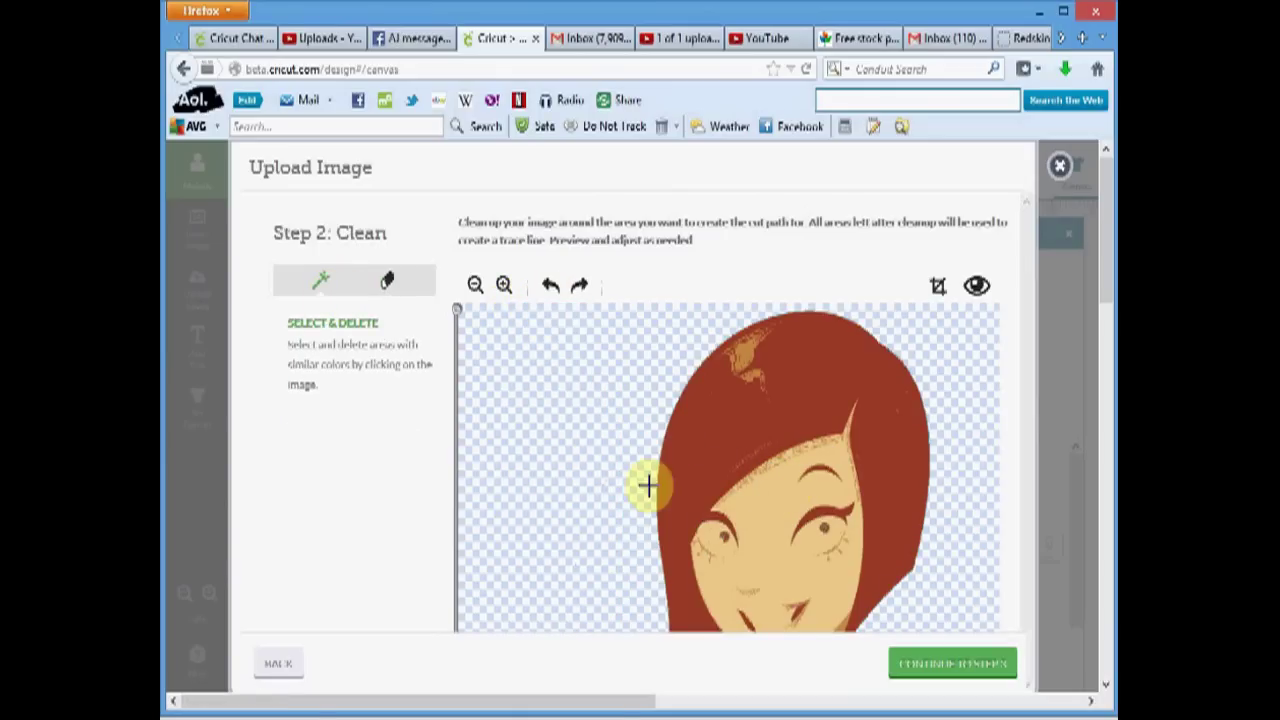
pyautogui.click(765, 510)
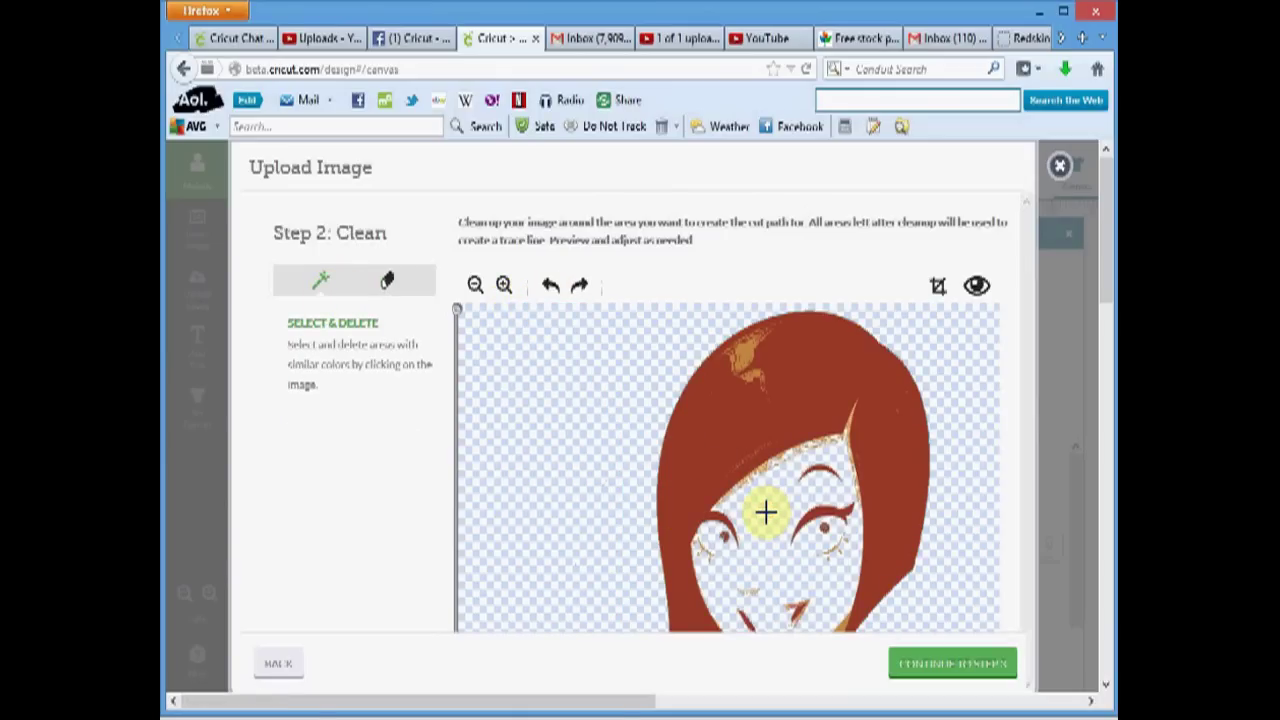
pyautogui.click(977, 289)
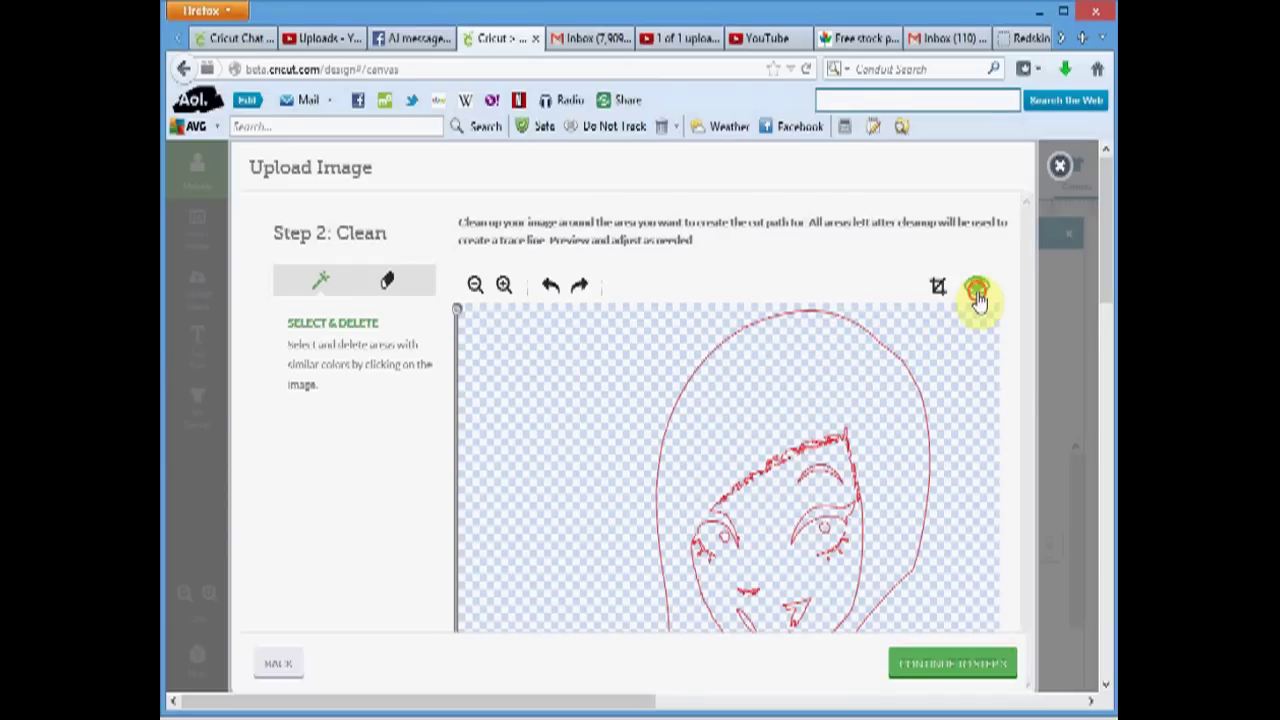
pyautogui.click(977, 292)
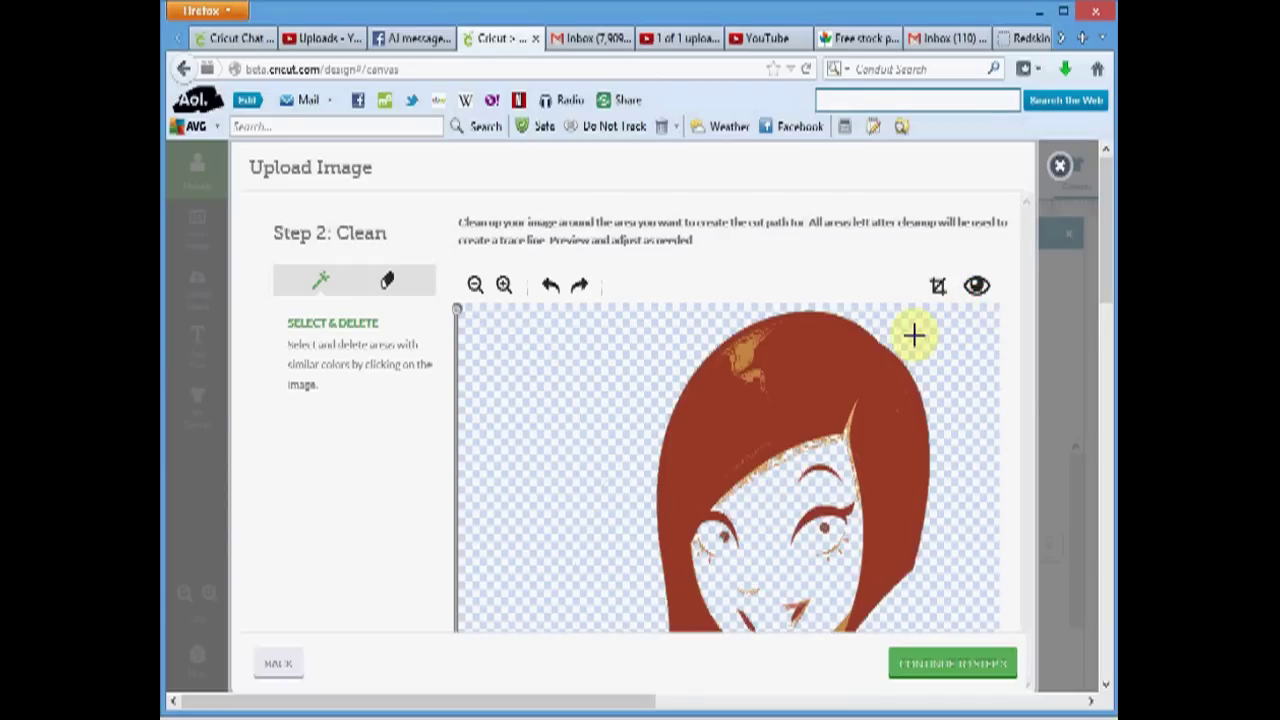
# - Brush-erase the eye stroke on the face's left, toggling the cut-line preview to check it
pyautogui.click(393, 288)
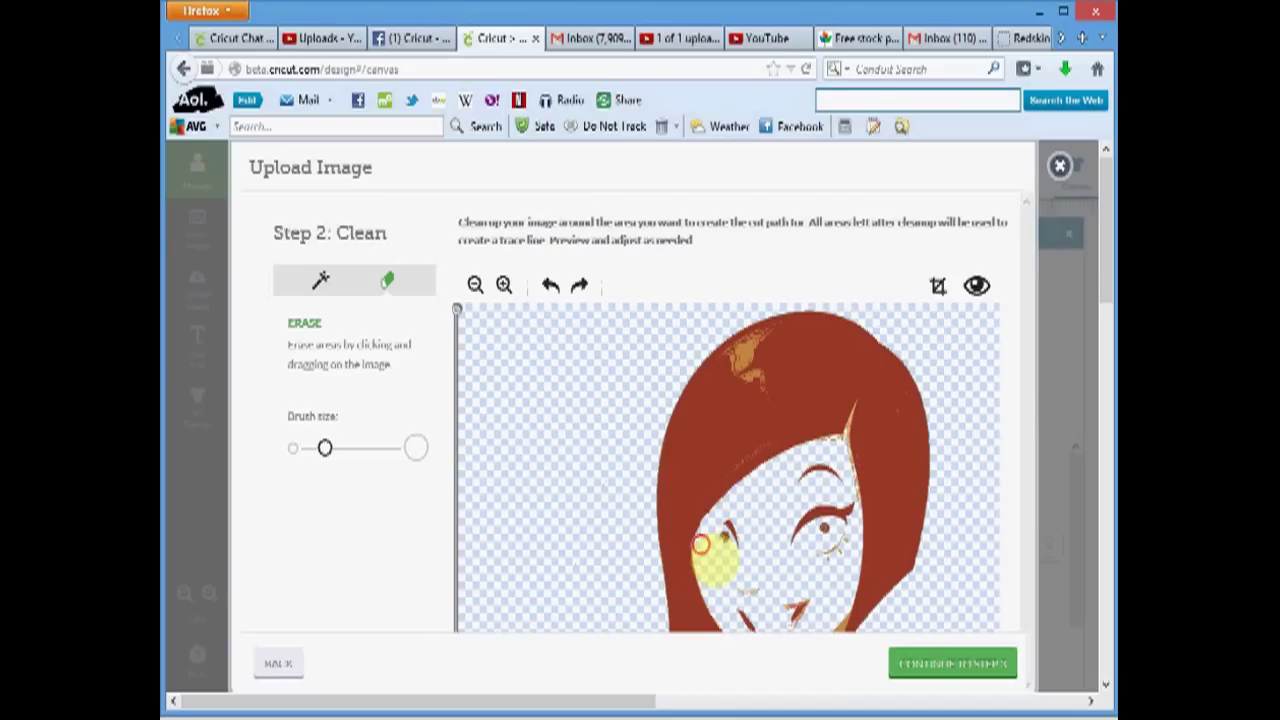
pyautogui.moveTo(714, 540)
pyautogui.mouseDown()
pyautogui.moveTo(750, 535)
pyautogui.moveTo(828, 457)
pyautogui.moveTo(848, 457)
pyautogui.moveTo(828, 447)
pyautogui.mouseUp()
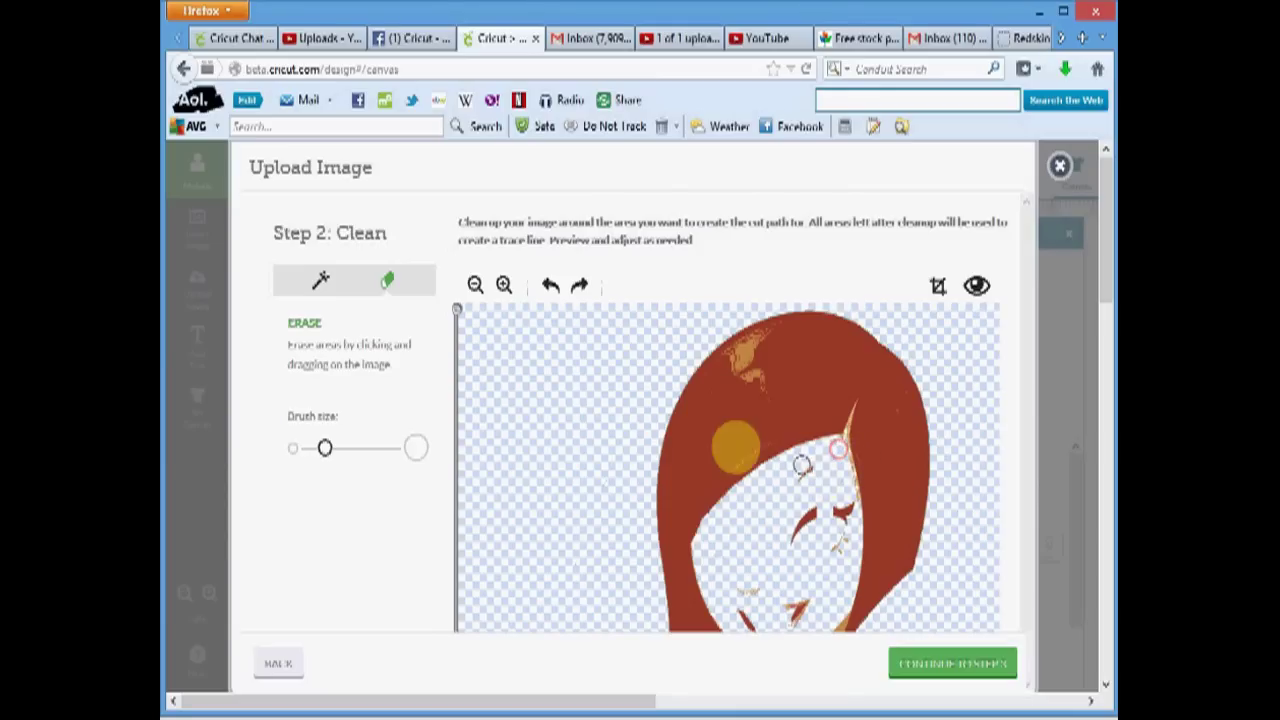
pyautogui.click(982, 288)
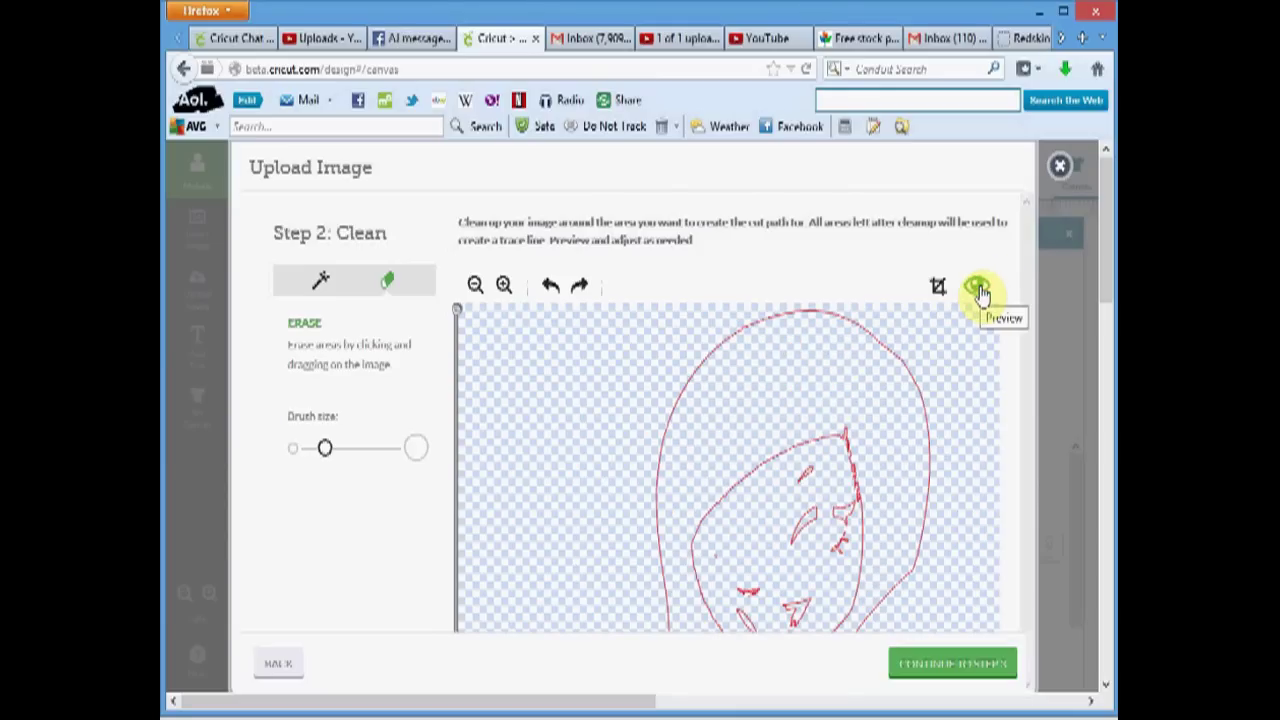
pyautogui.click(978, 289)
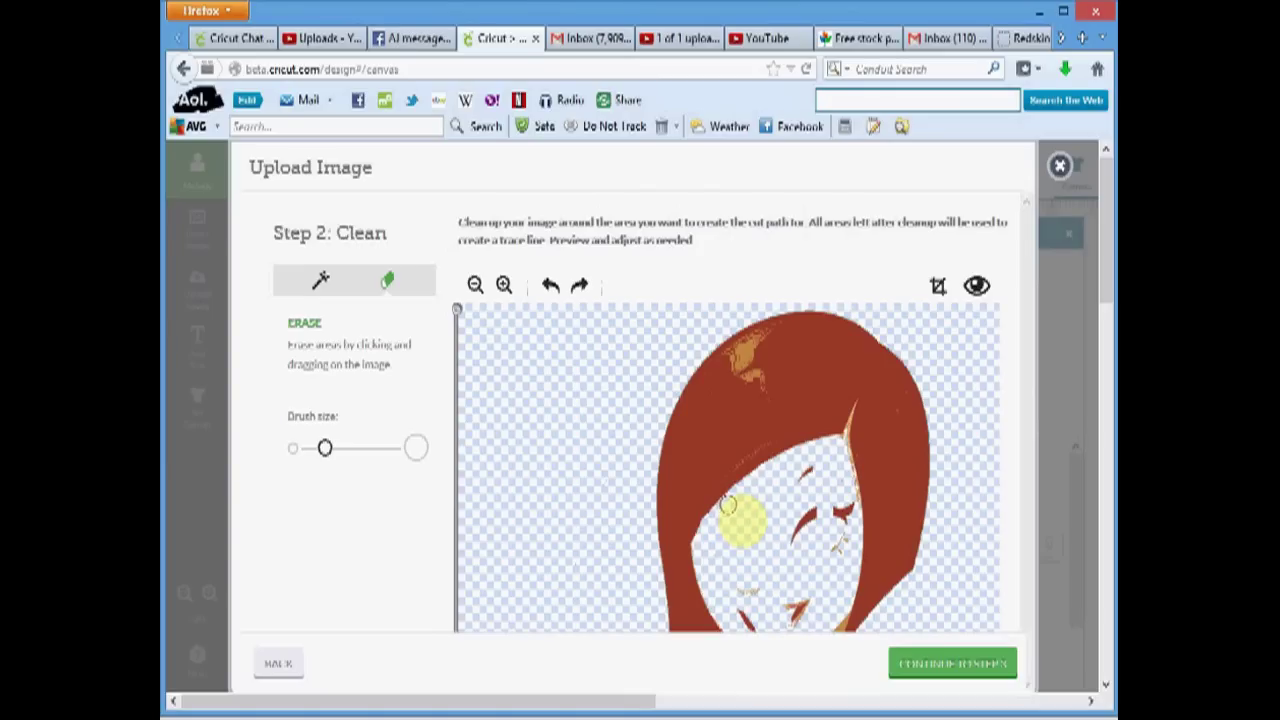
pyautogui.click(978, 289)
pyautogui.click(978, 289)
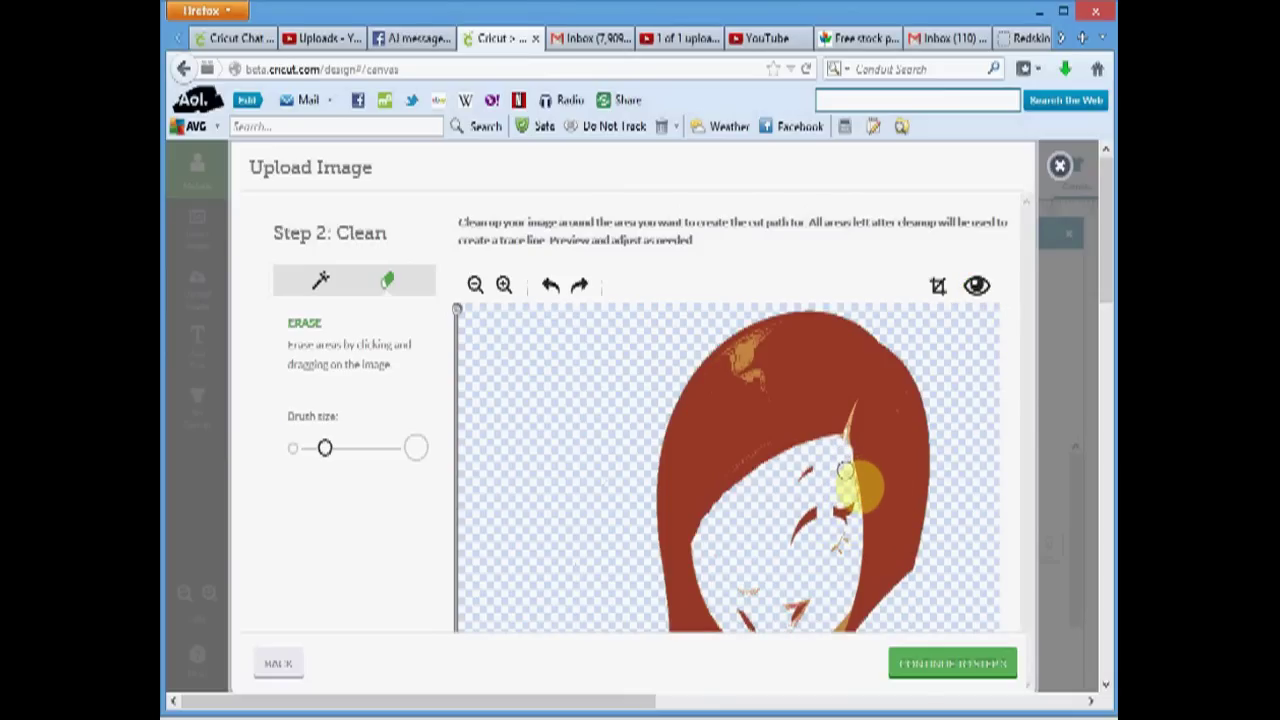
pyautogui.click(976, 287)
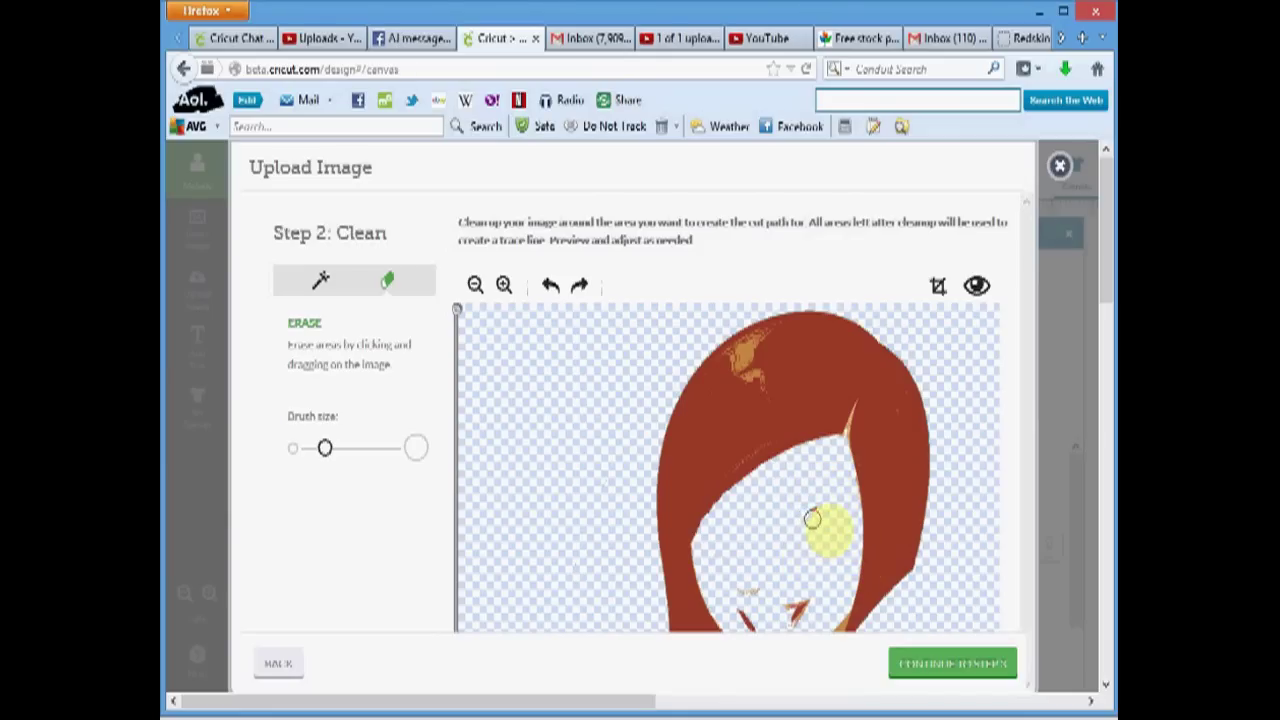
pyautogui.click(977, 290)
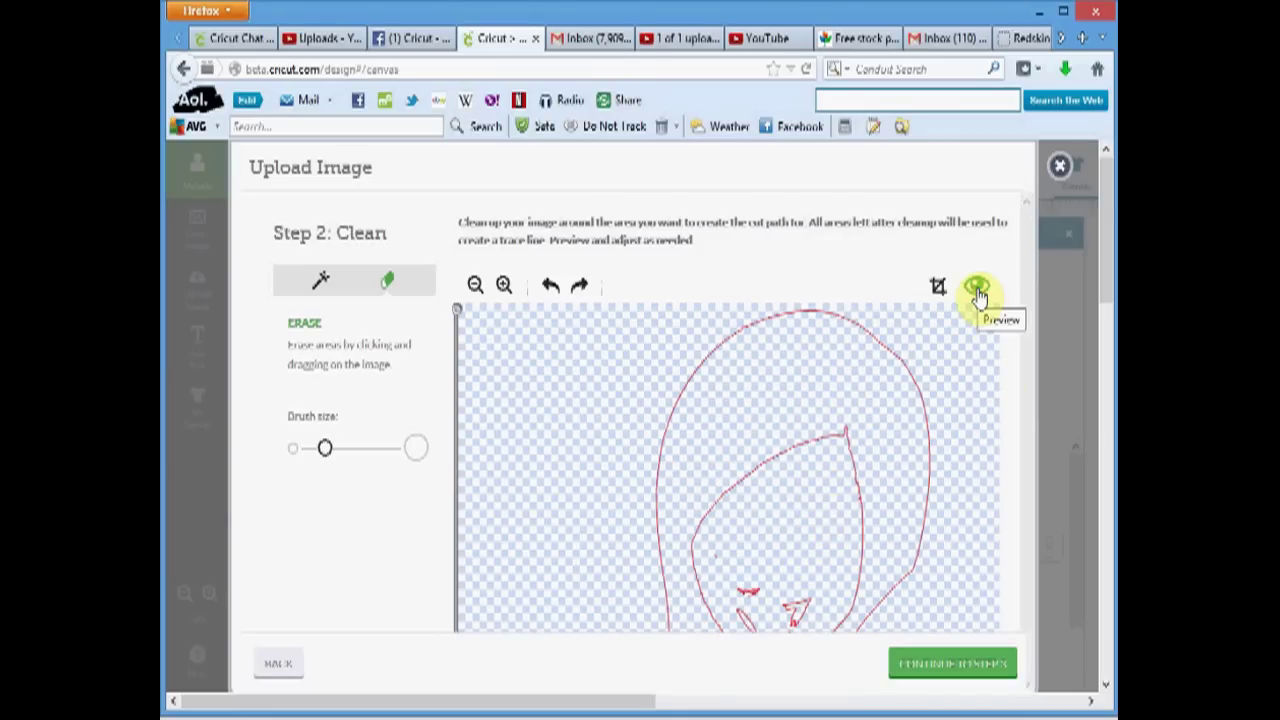
pyautogui.click(977, 290)
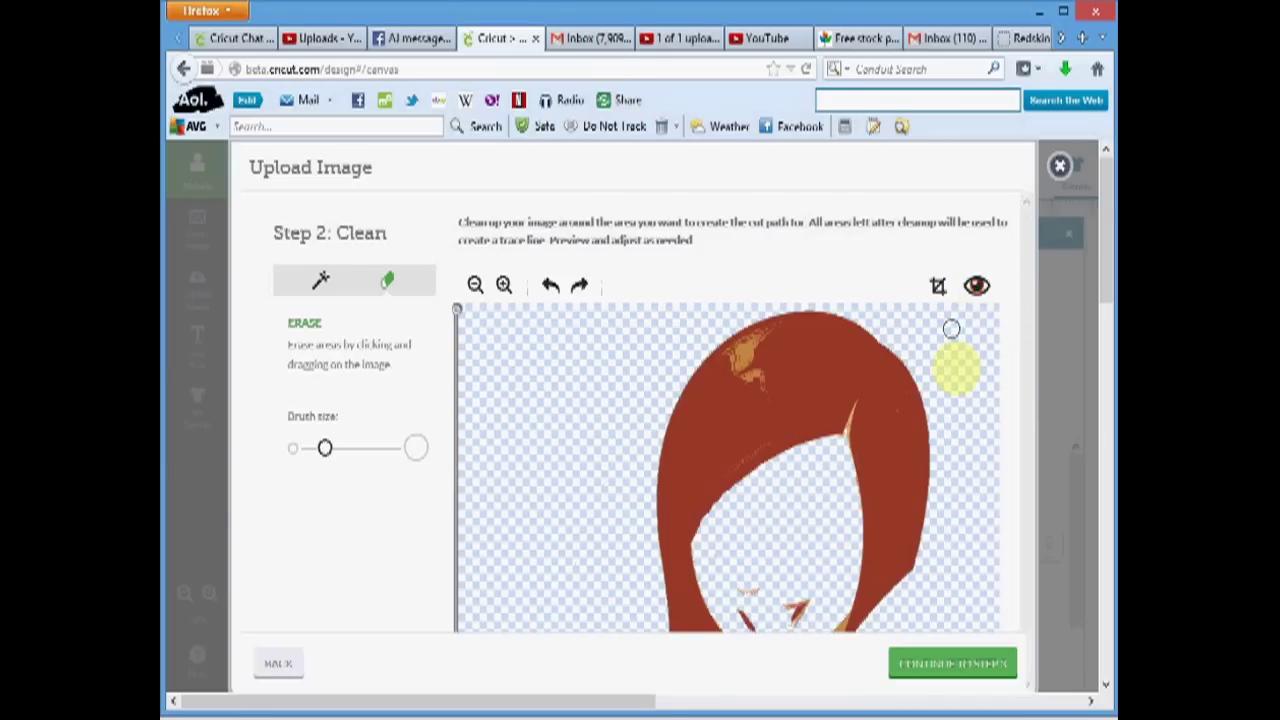
# - Zoom in on the hair, shrink the eraser brush, and recheck the cut-outline preview
pyautogui.click(507, 292)
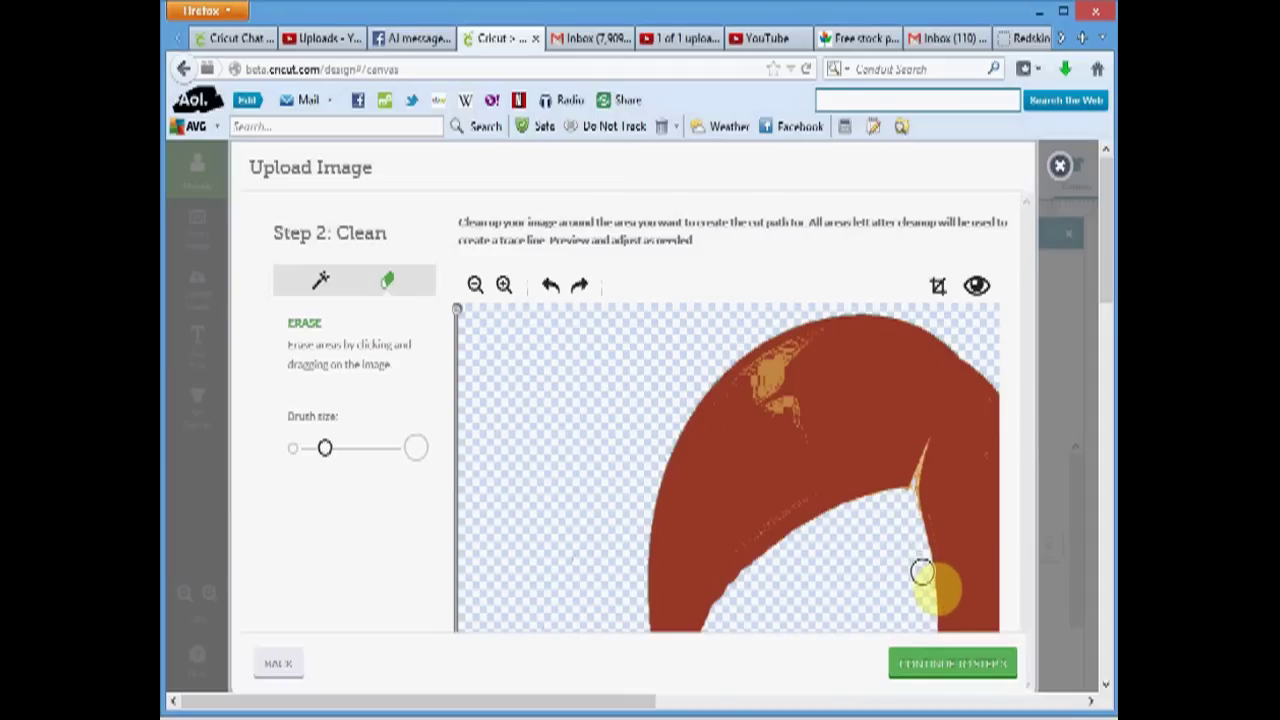
pyautogui.click(977, 287)
pyautogui.click(980, 288)
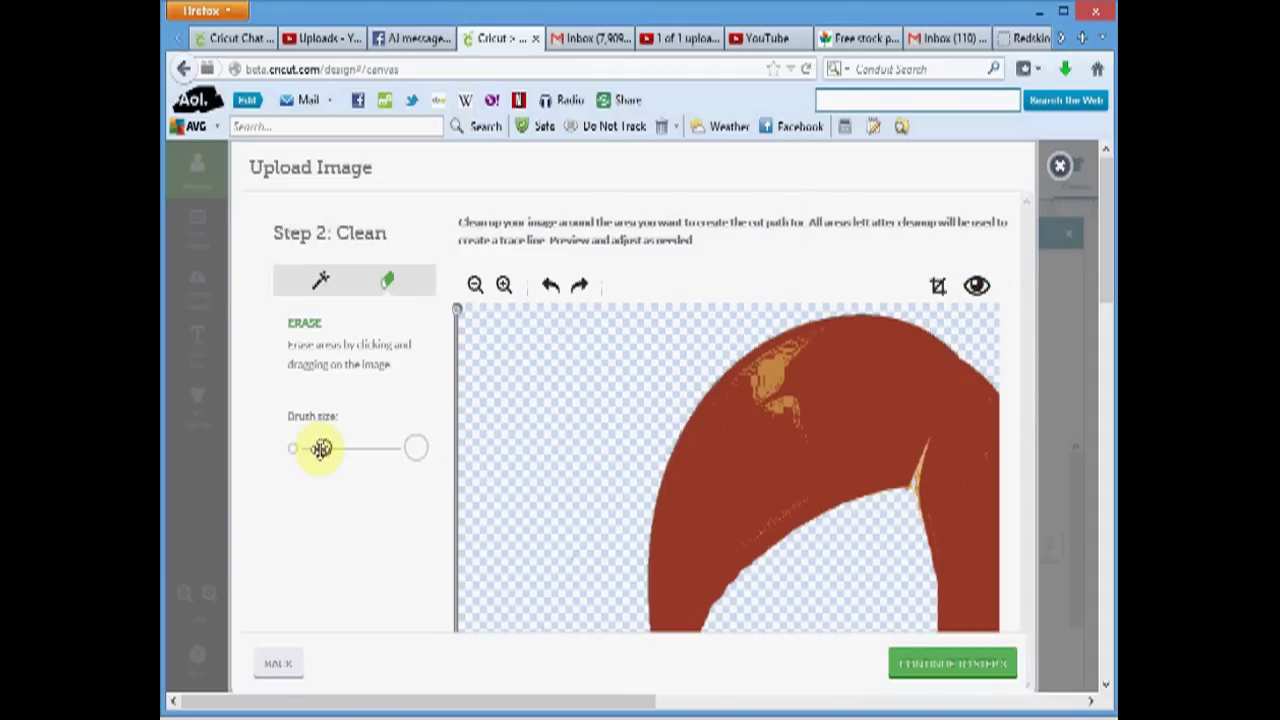
pyautogui.moveTo(320, 448); pyautogui.dragTo(306, 450)
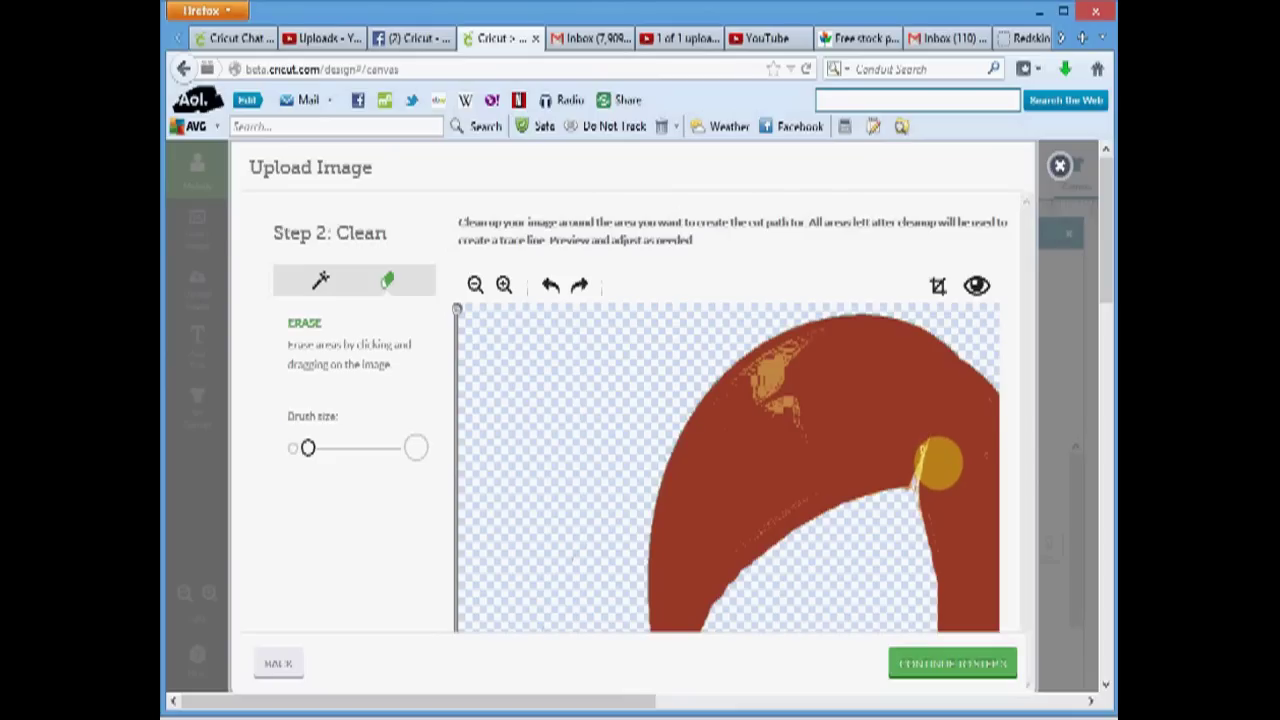
pyautogui.click(976, 284)
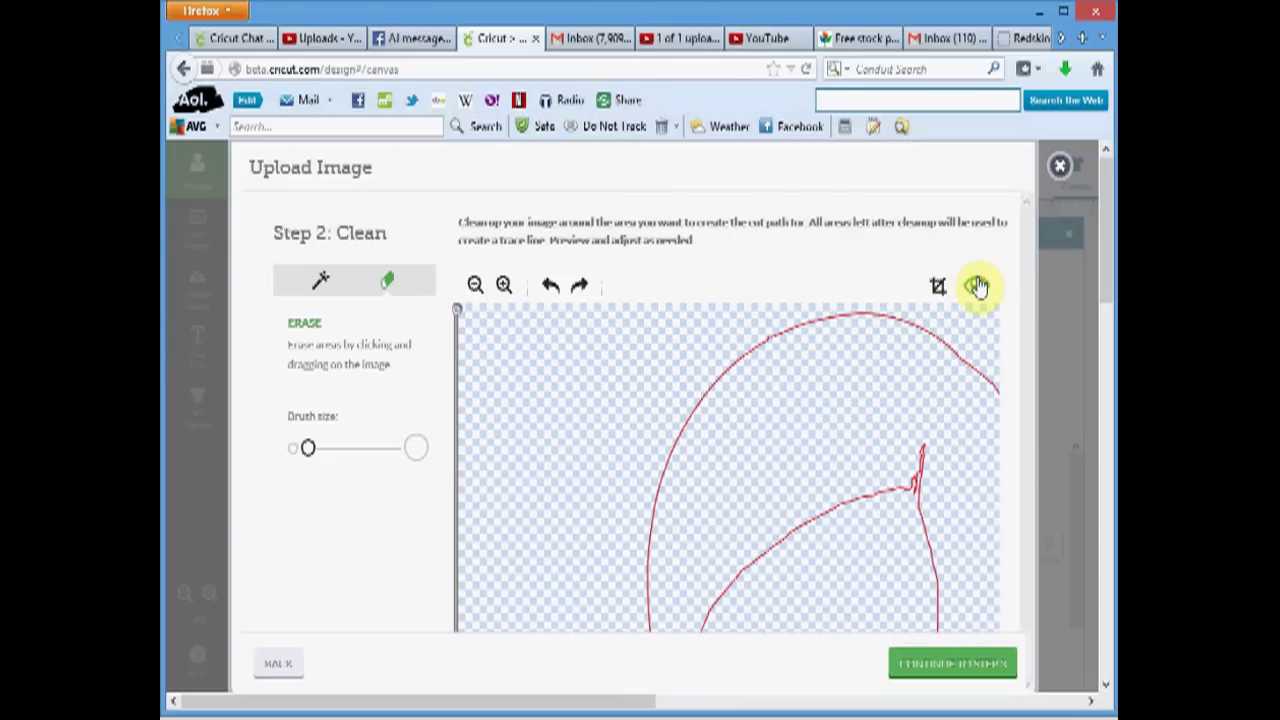
pyautogui.click(976, 285)
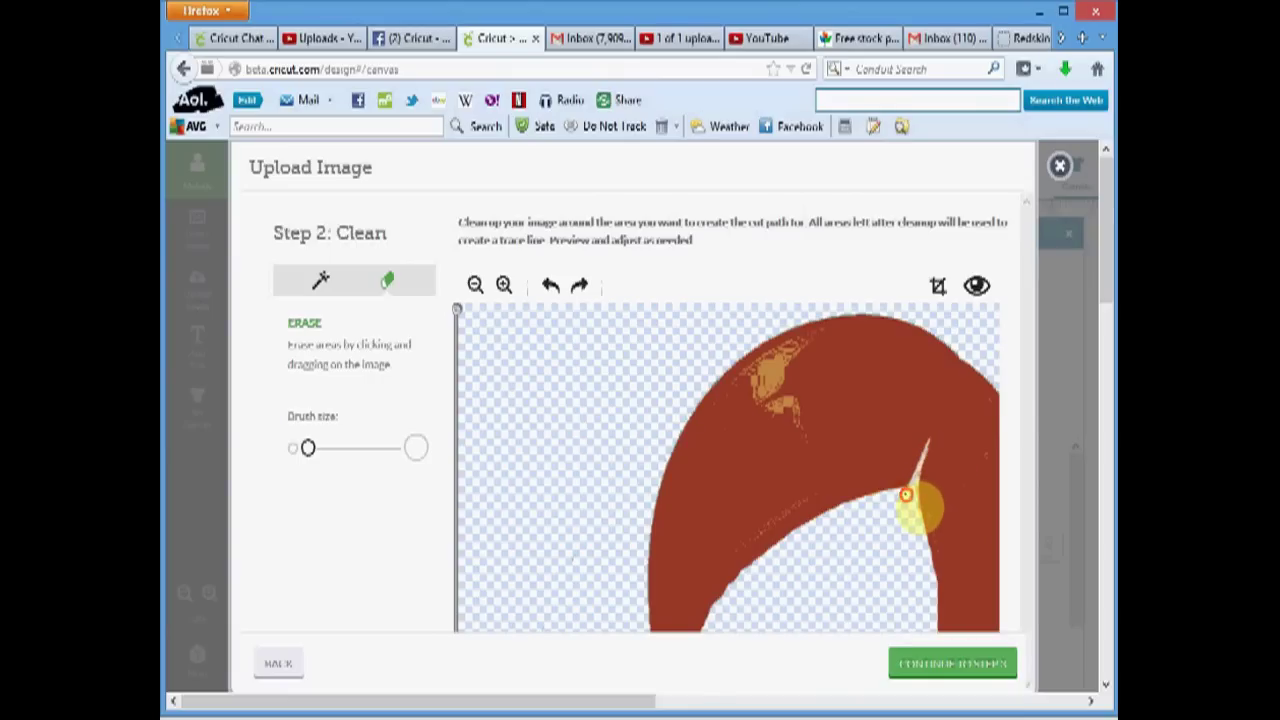
pyautogui.click(978, 290)
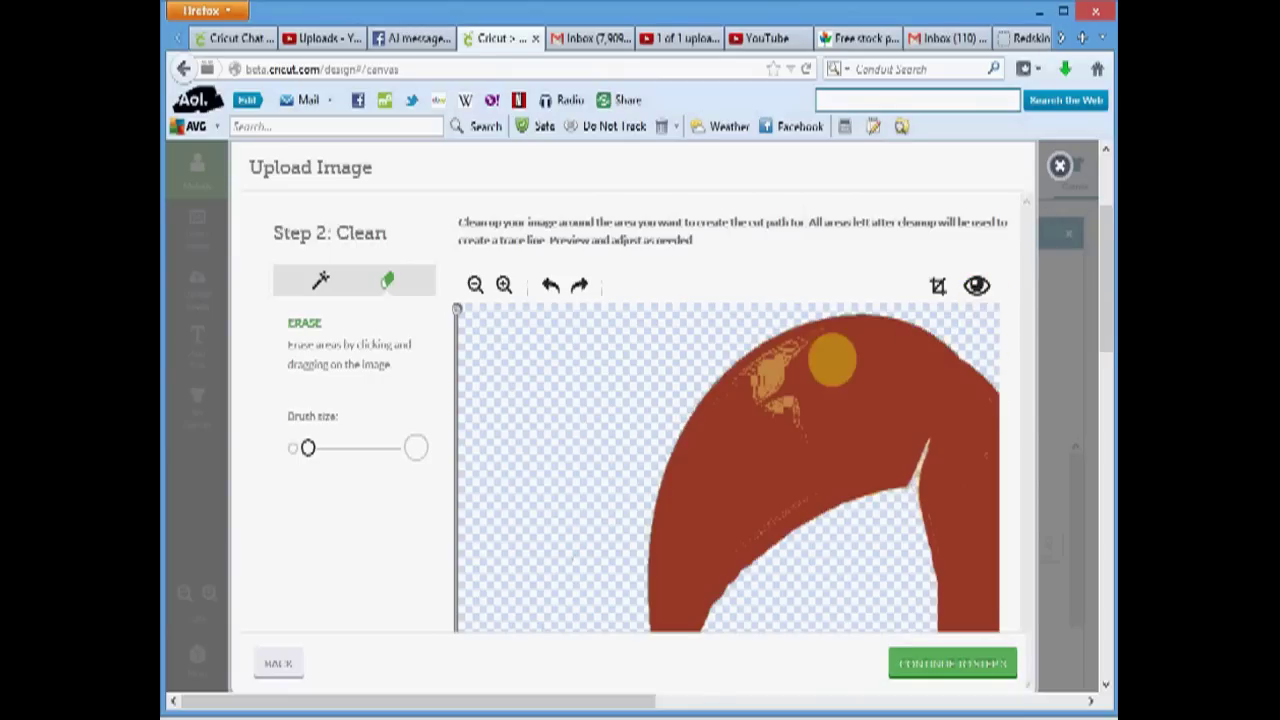
pyautogui.moveTo(456, 310); pyautogui.dragTo(455, 463)
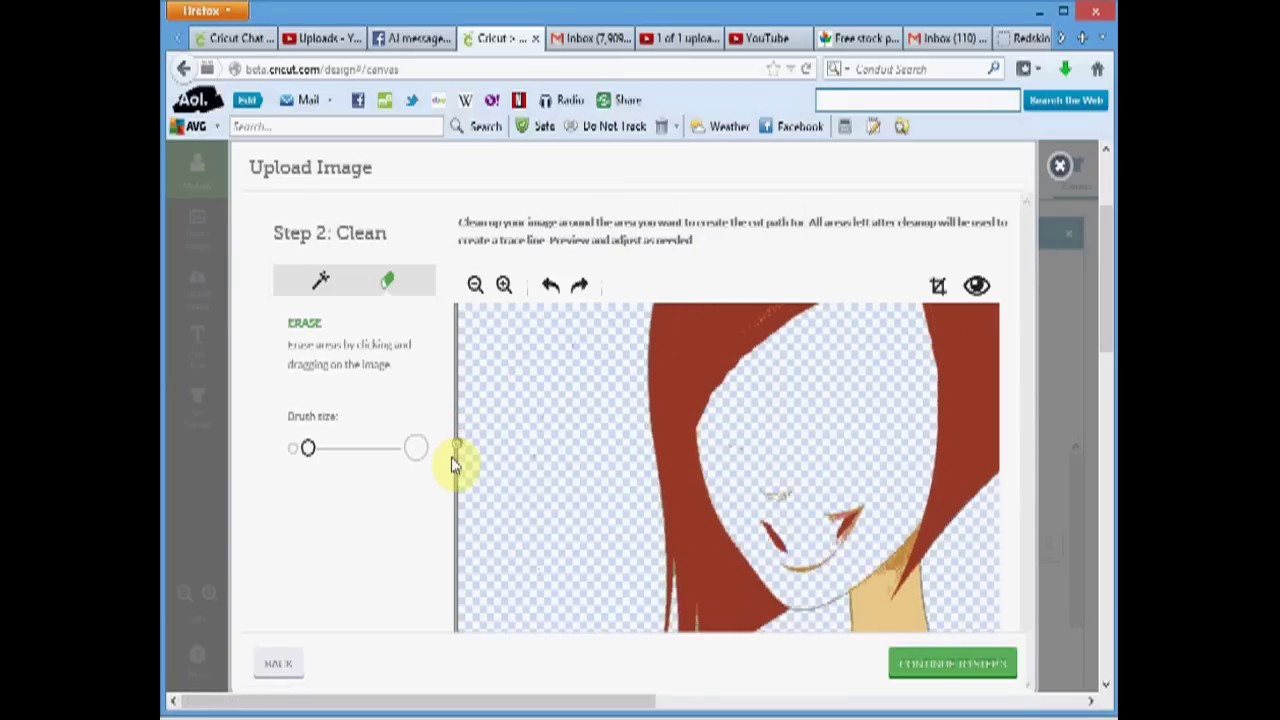
# - Wand-delete the tan neck area and the dog's dark red fur
pyautogui.click(472, 289)
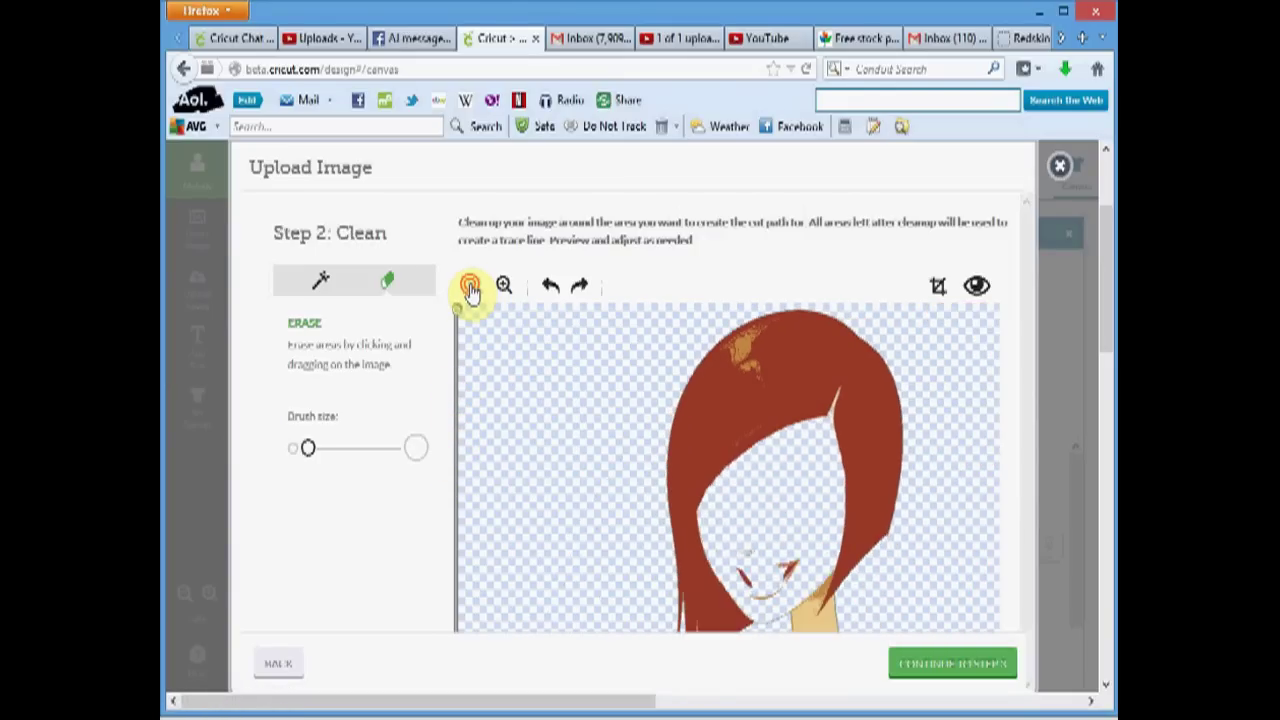
pyautogui.moveTo(455, 310); pyautogui.dragTo(498, 600)
pyautogui.moveTo(414, 448)
pyautogui.mouseDown()
pyautogui.moveTo(303, 449)
pyautogui.moveTo(433, 458)
pyautogui.mouseUp()
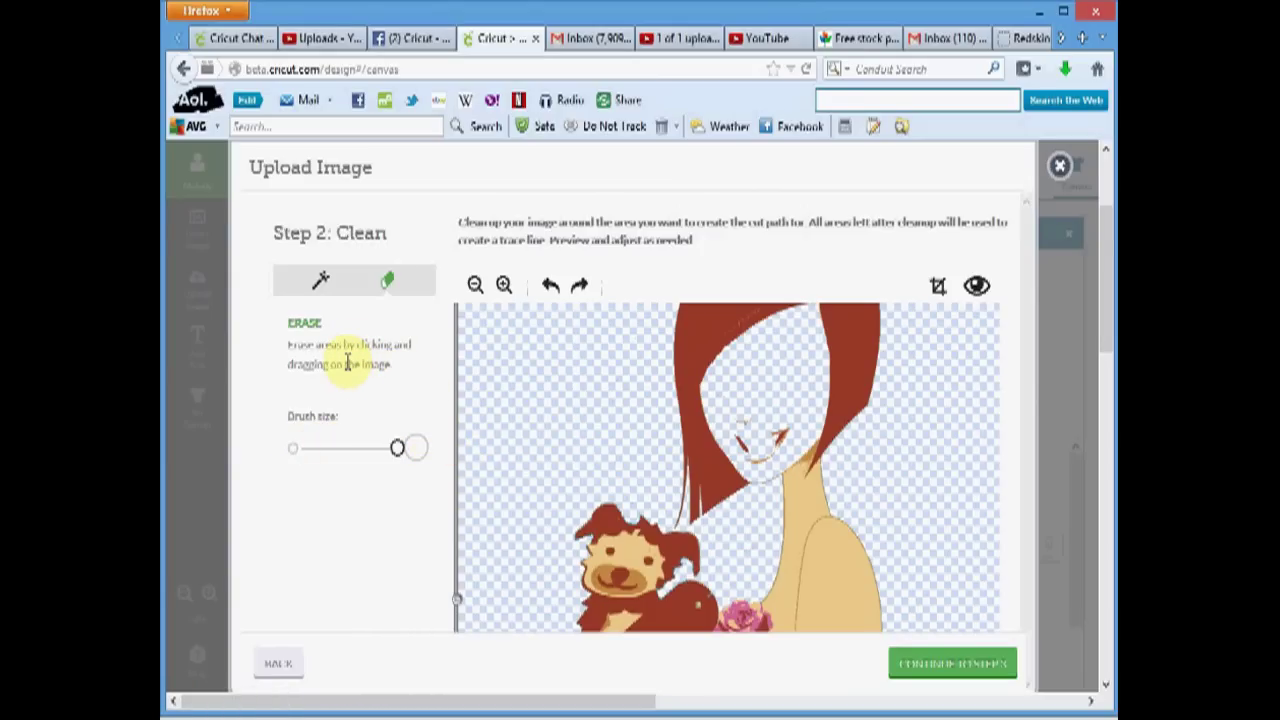
pyautogui.click(318, 289)
pyautogui.click(793, 531)
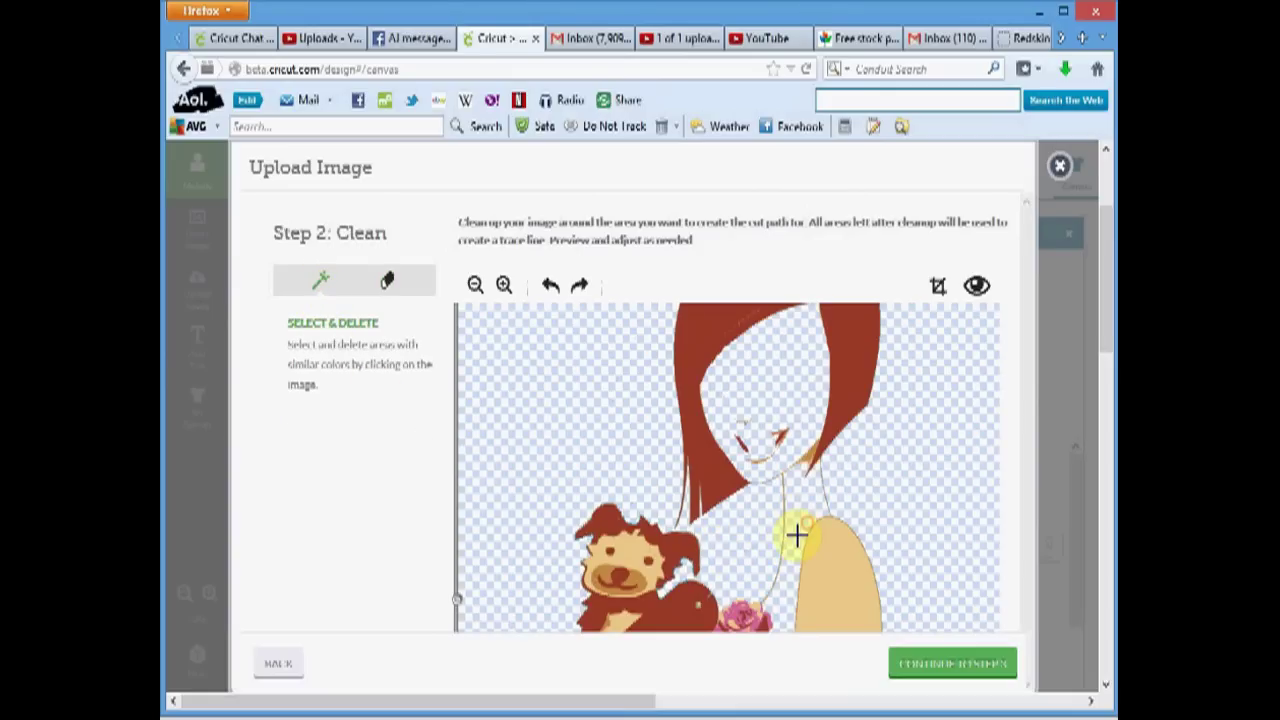
pyautogui.click(650, 600)
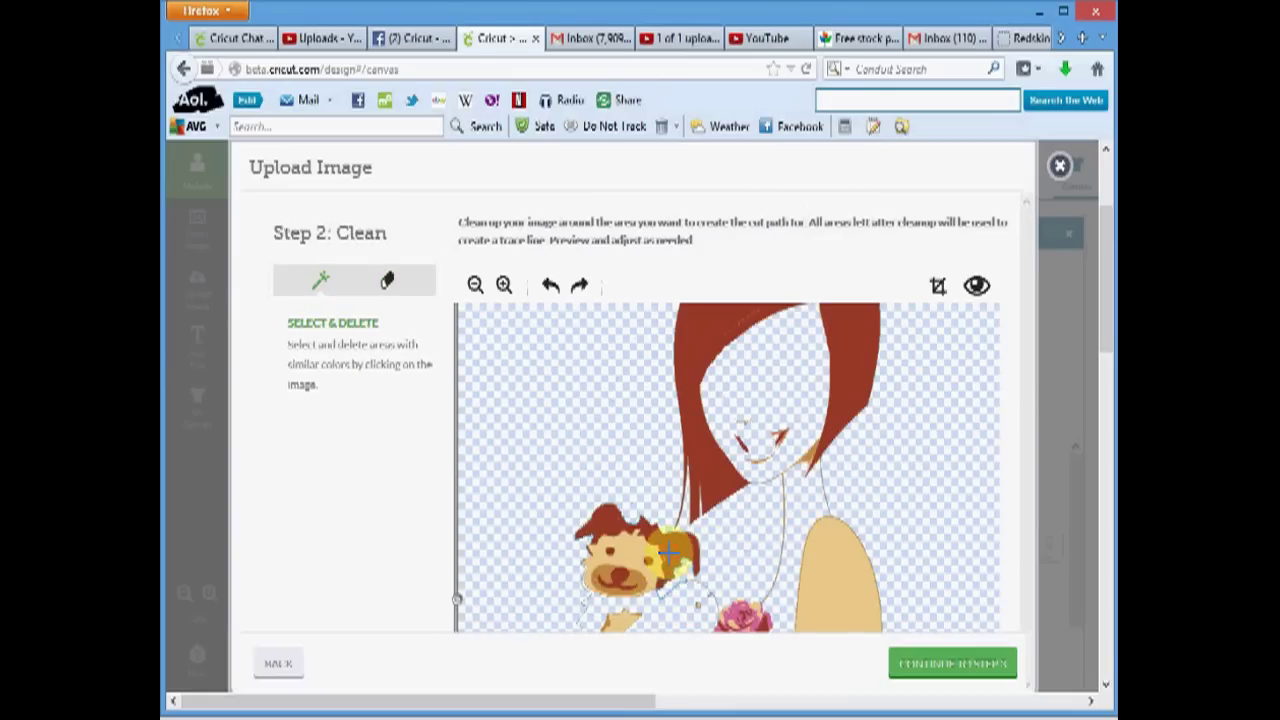
# - Brush-erase the arm, shoulder and small orange leftover, undoing one stroke and shrinking the brush
pyautogui.click(388, 281)
pyautogui.moveTo(862, 532)
pyautogui.mouseDown()
pyautogui.moveTo(785, 555)
pyautogui.moveTo(783, 507)
pyautogui.mouseUp()
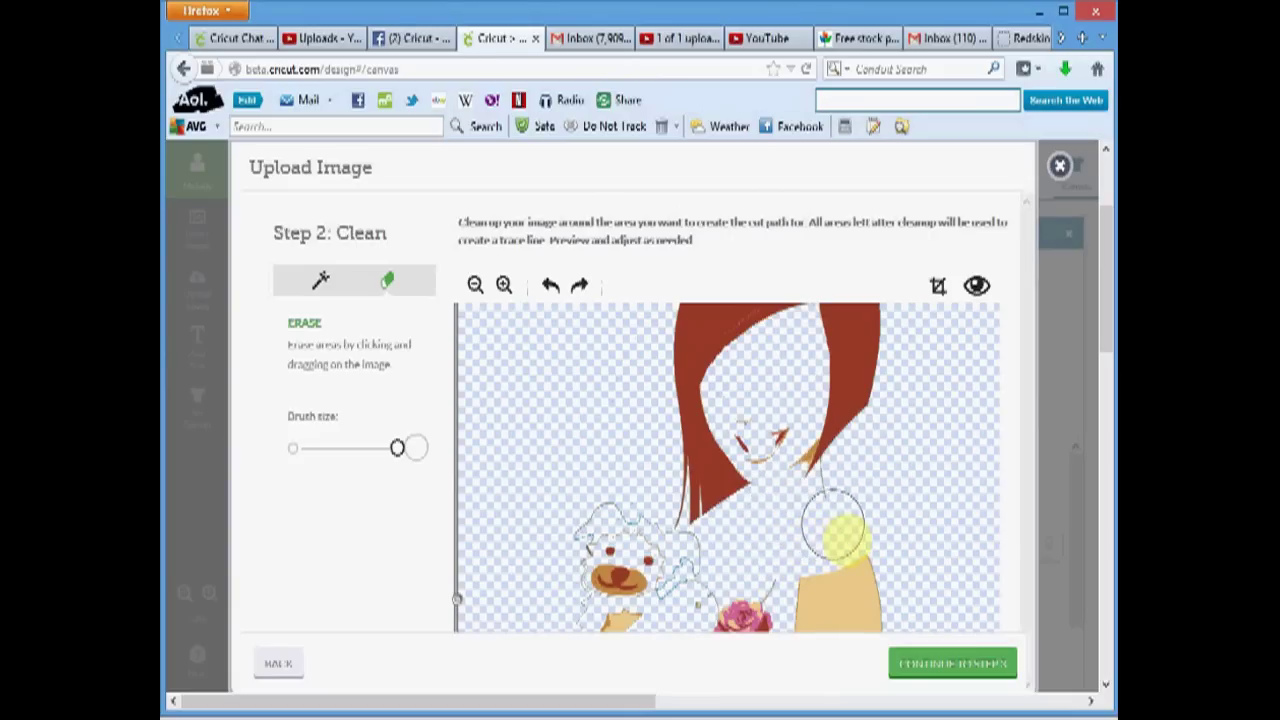
pyautogui.moveTo(779, 503)
pyautogui.mouseDown()
pyautogui.moveTo(846, 490)
pyautogui.moveTo(857, 557)
pyautogui.moveTo(766, 600)
pyautogui.moveTo(871, 591)
pyautogui.moveTo(795, 635)
pyautogui.moveTo(595, 640)
pyautogui.moveTo(557, 583)
pyautogui.moveTo(611, 485)
pyautogui.moveTo(600, 586)
pyautogui.moveTo(634, 549)
pyautogui.moveTo(676, 566)
pyautogui.mouseUp()
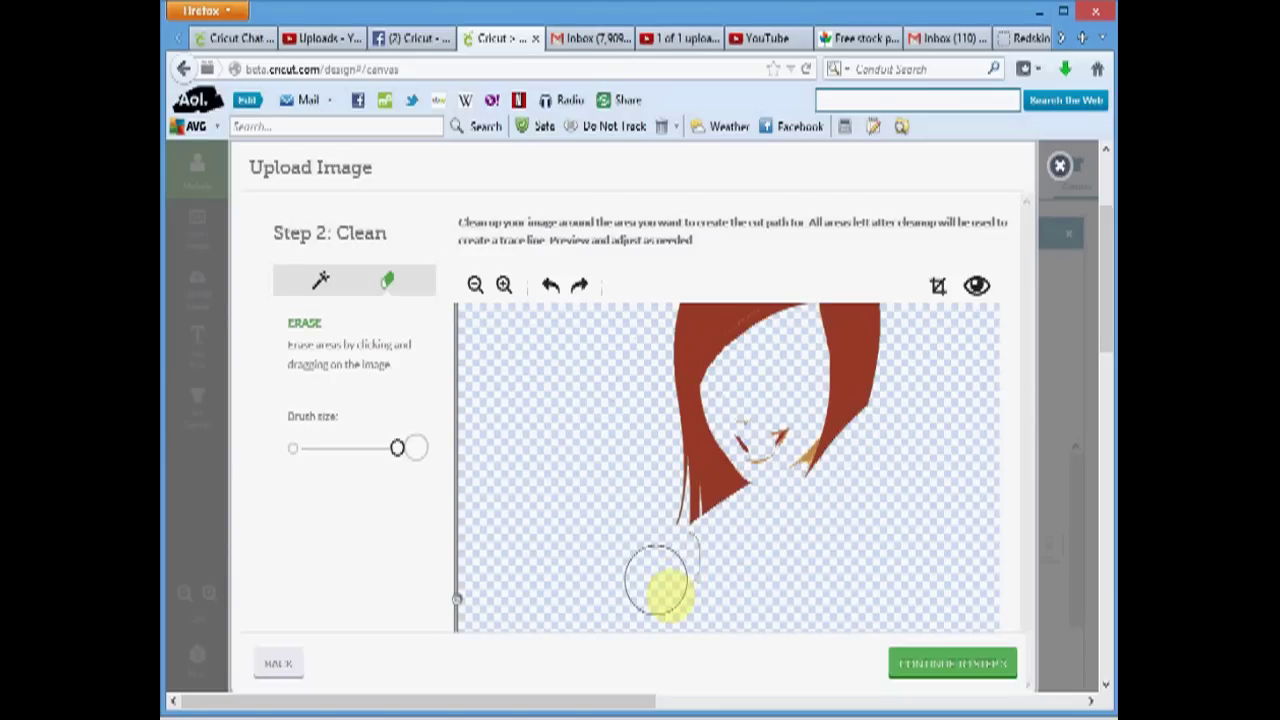
pyautogui.click(553, 287)
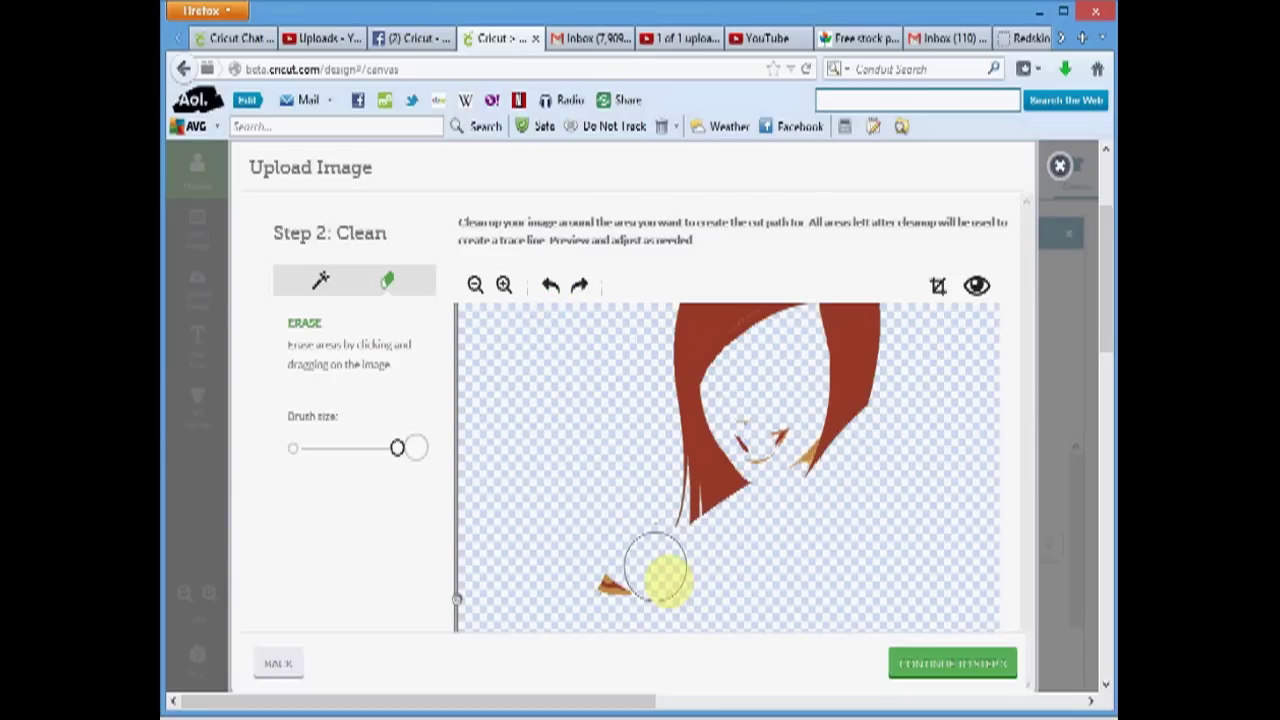
pyautogui.moveTo(583, 545); pyautogui.dragTo(651, 591)
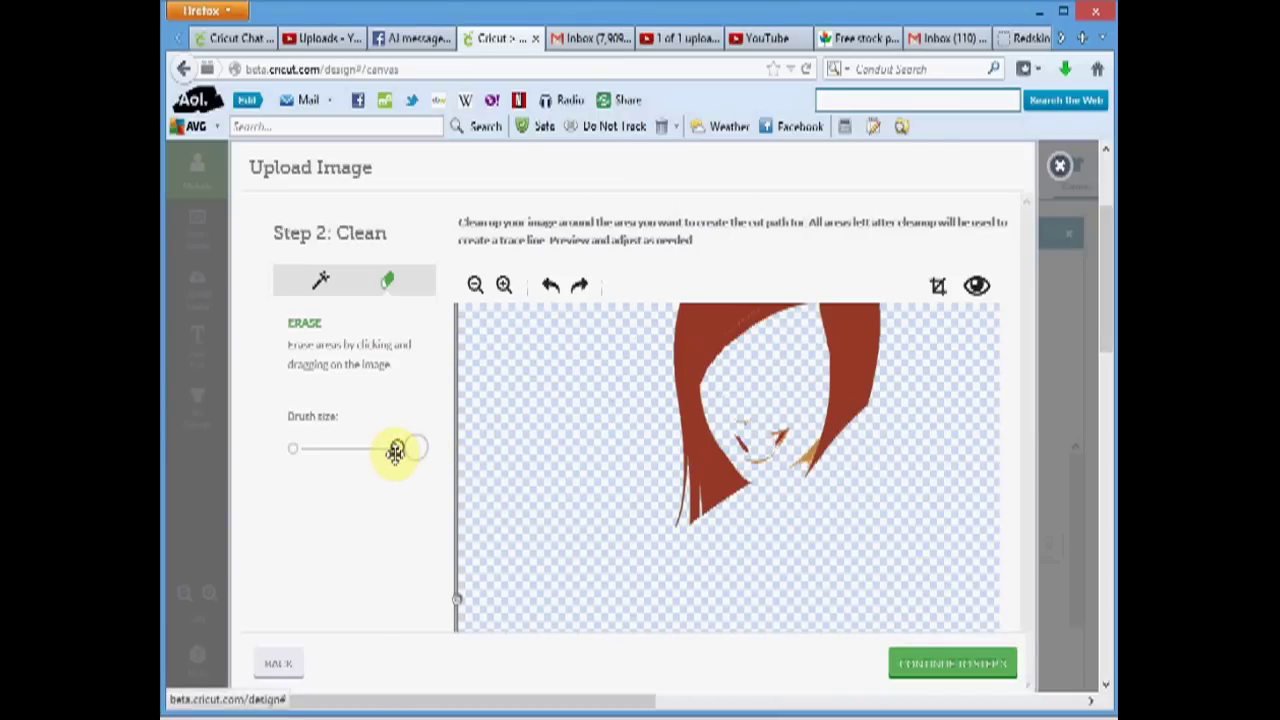
pyautogui.moveTo(393, 447); pyautogui.dragTo(326, 447)
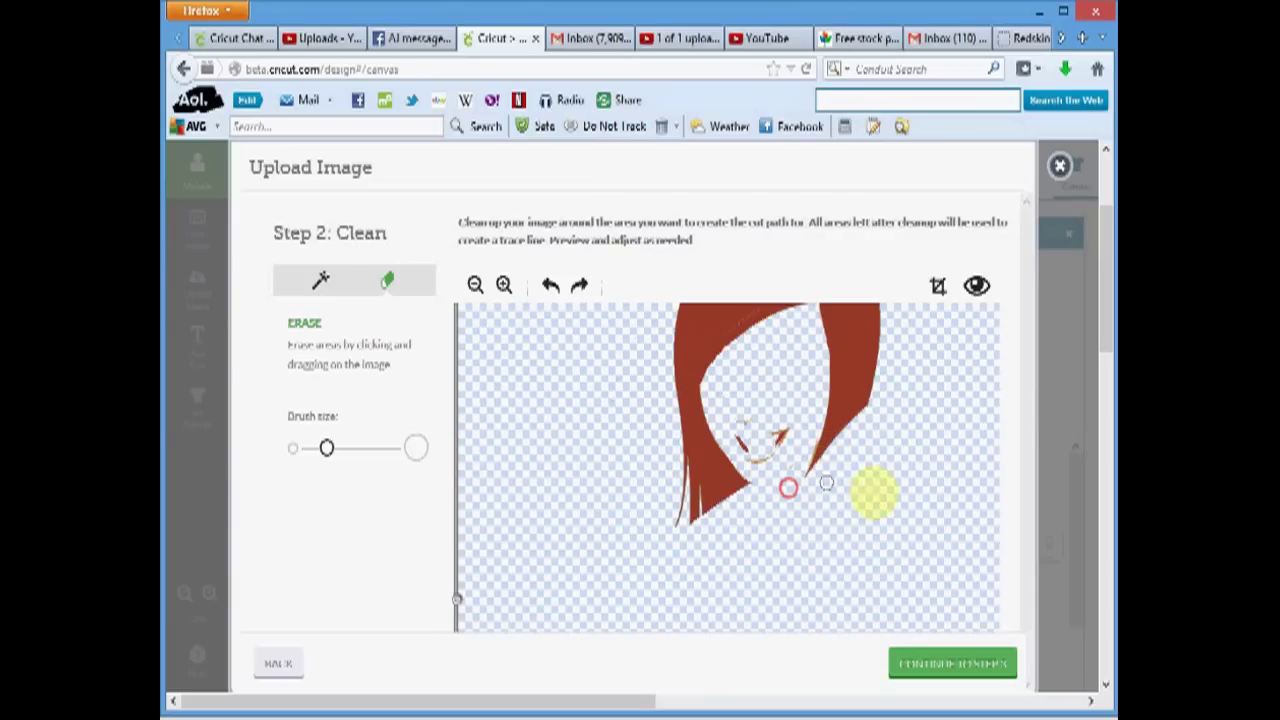
# - Compare trace and fill views, leaving the hair's cut outline shown while zoomed out
pyautogui.click(980, 286)
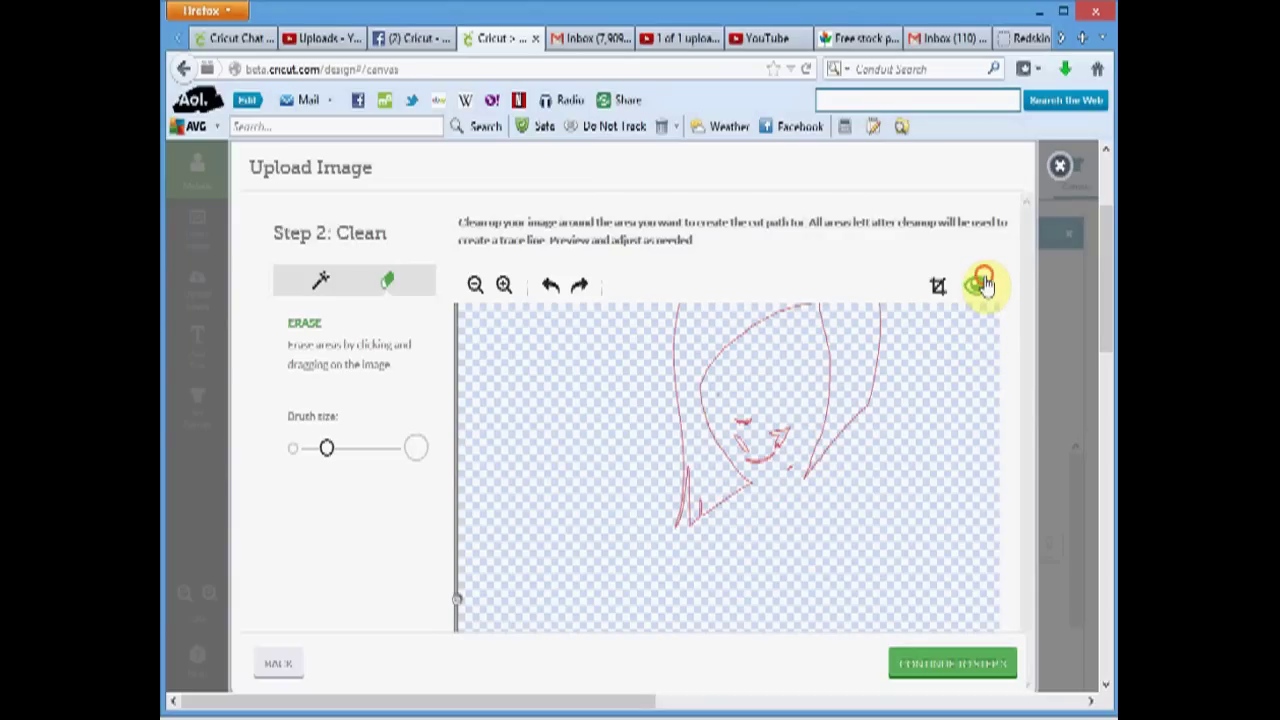
pyautogui.click(985, 285)
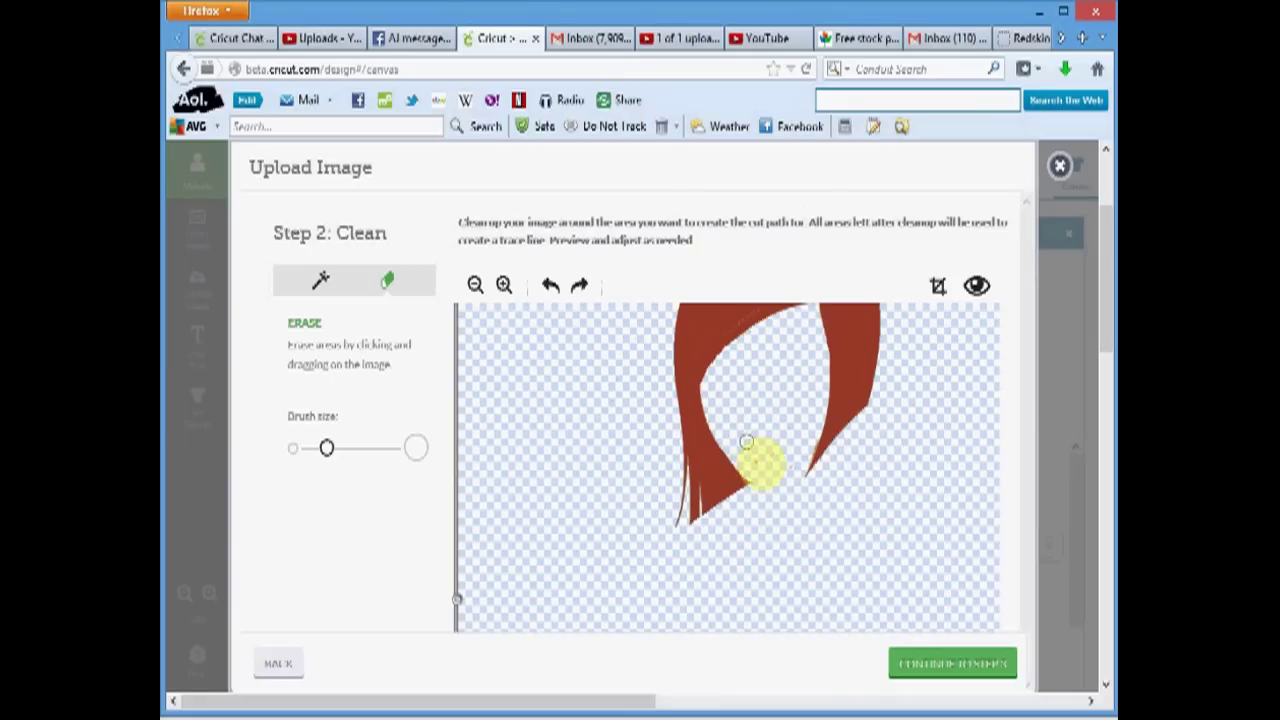
pyautogui.click(975, 287)
pyautogui.click(975, 289)
pyautogui.click(977, 289)
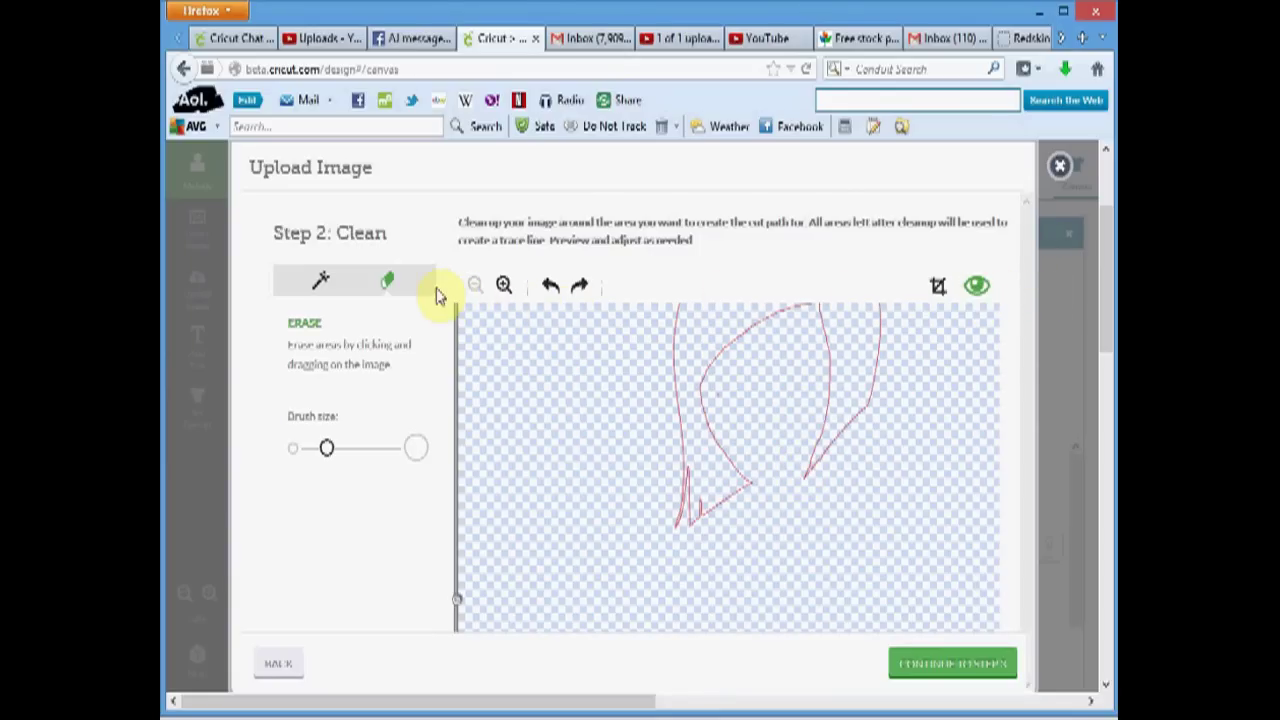
pyautogui.scroll(2, 455, 350)
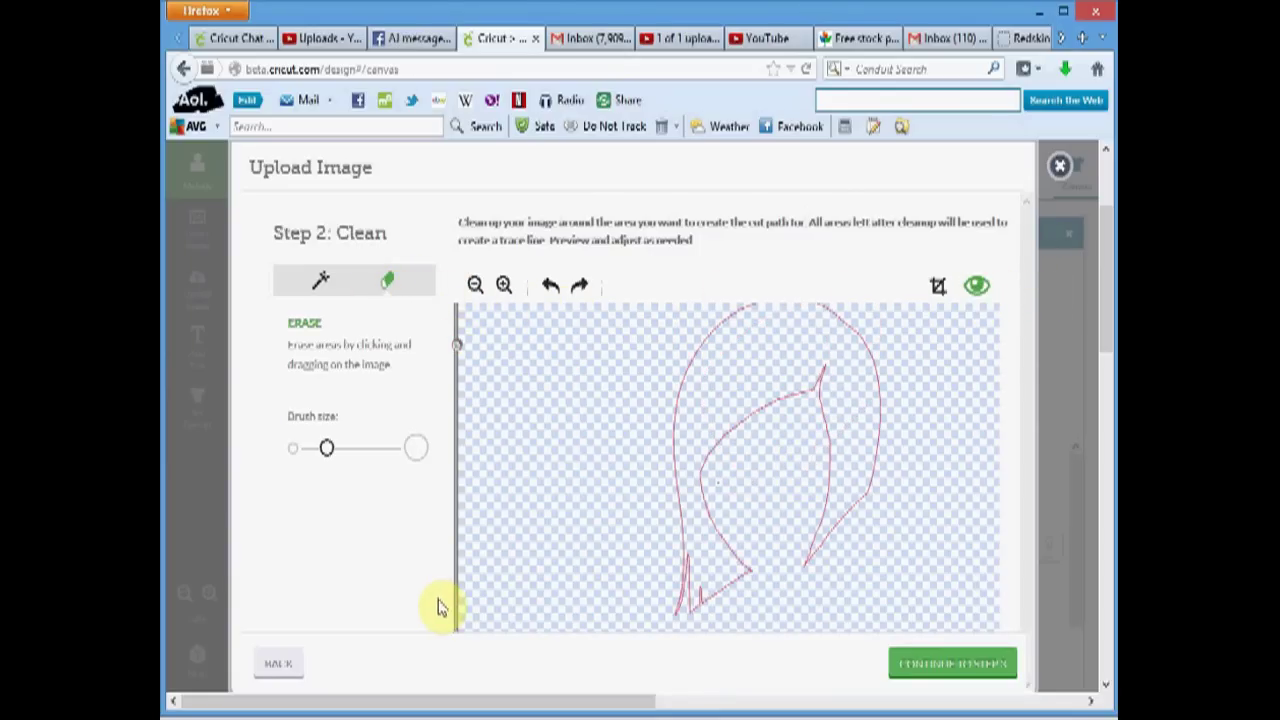
pyautogui.click(476, 288)
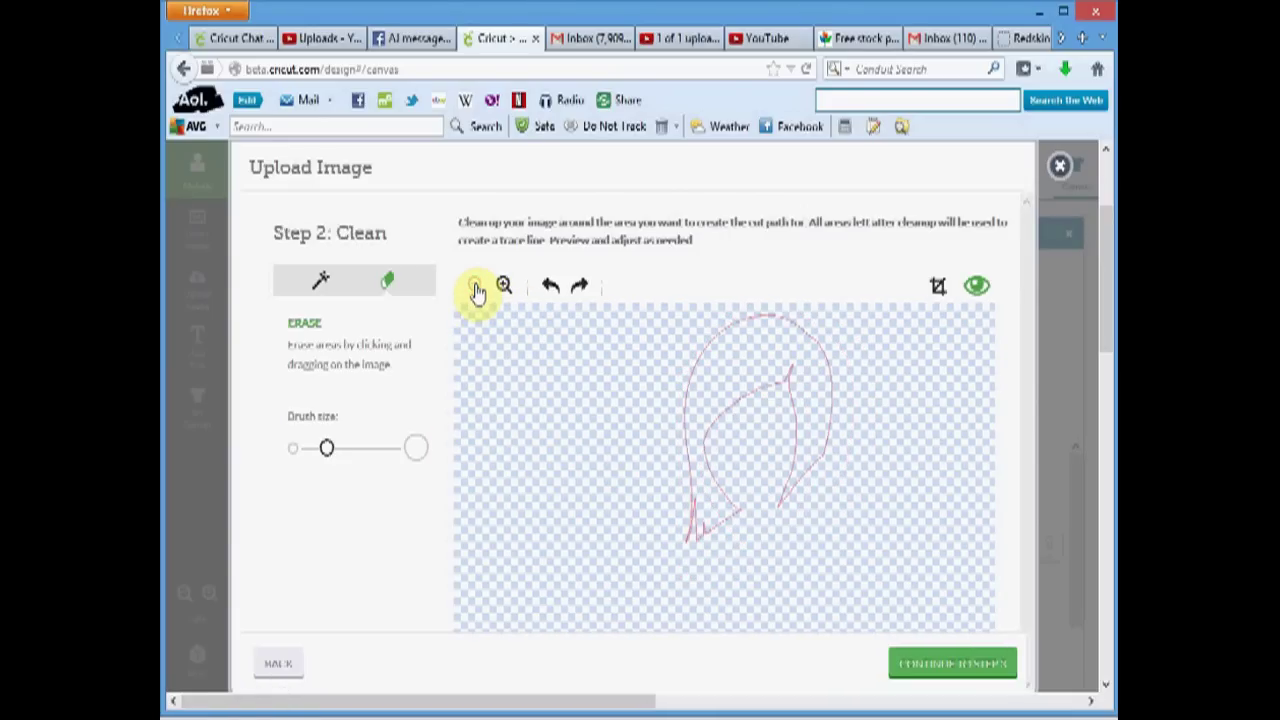
# - Peek at the save step, return to cleanup, turn preview off and enlarge the eraser brush
pyautogui.click(915, 665)
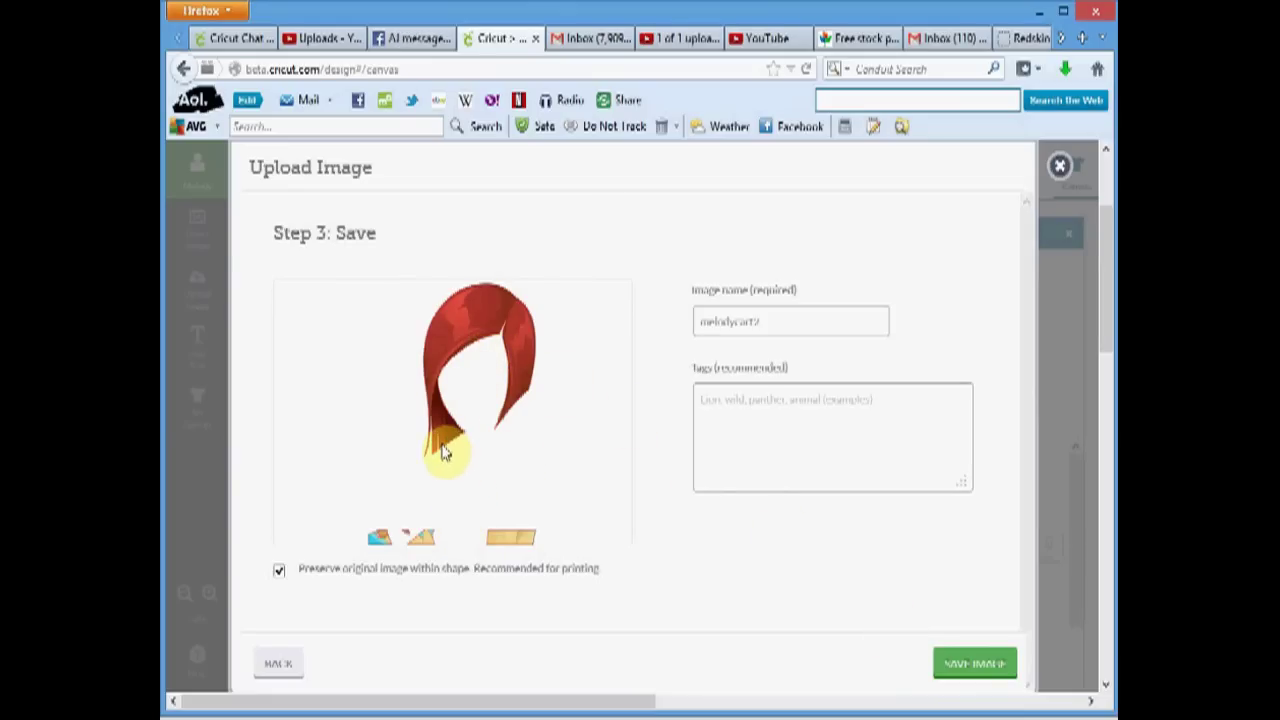
pyautogui.click(278, 665)
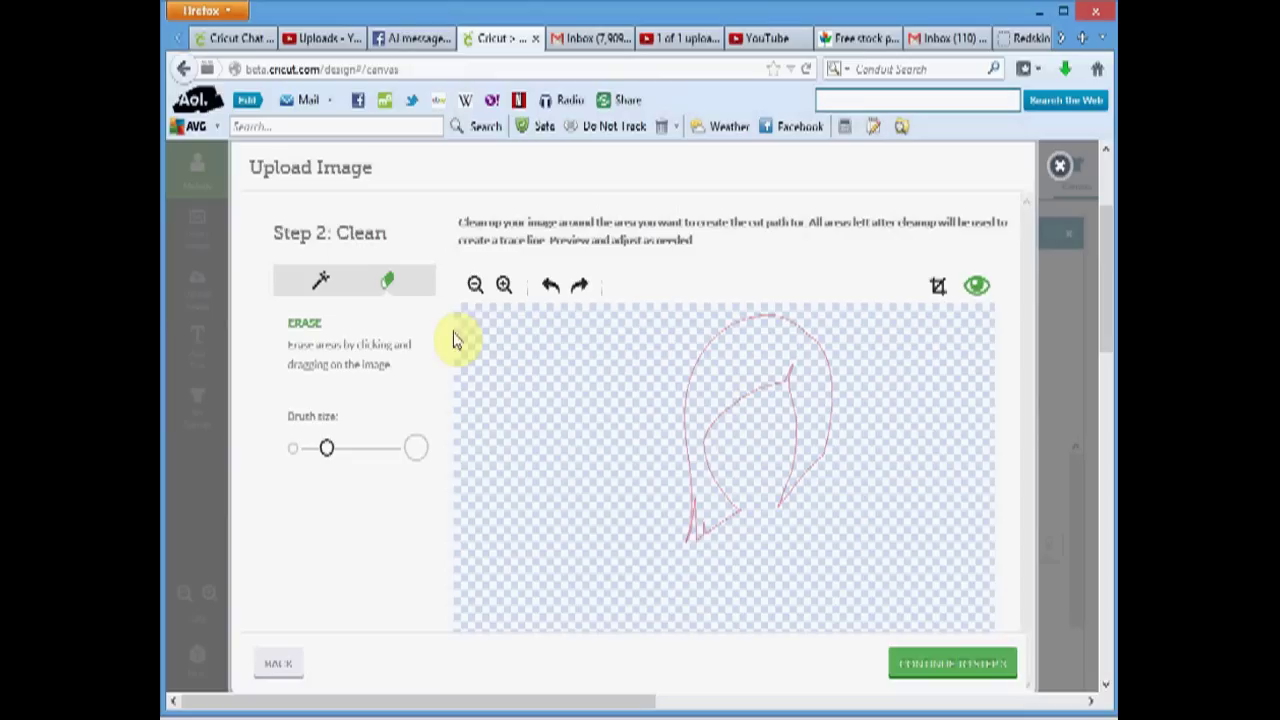
pyautogui.click(476, 288)
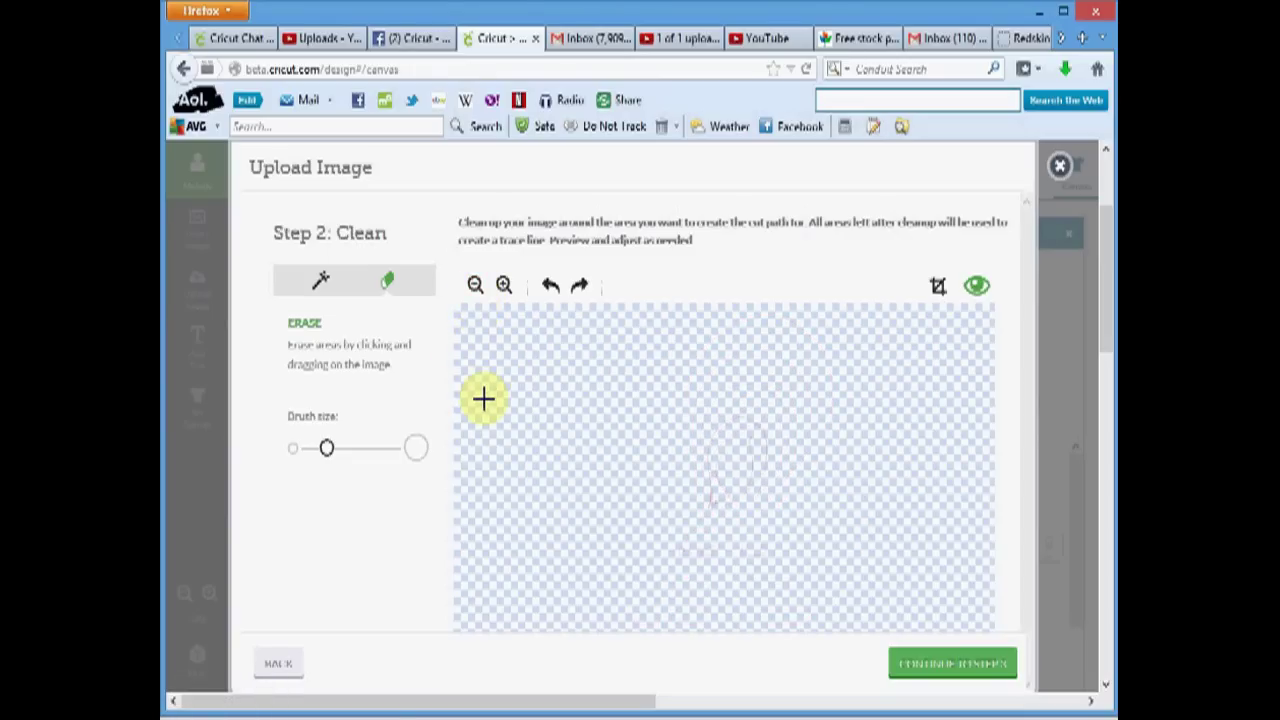
pyautogui.click(506, 292)
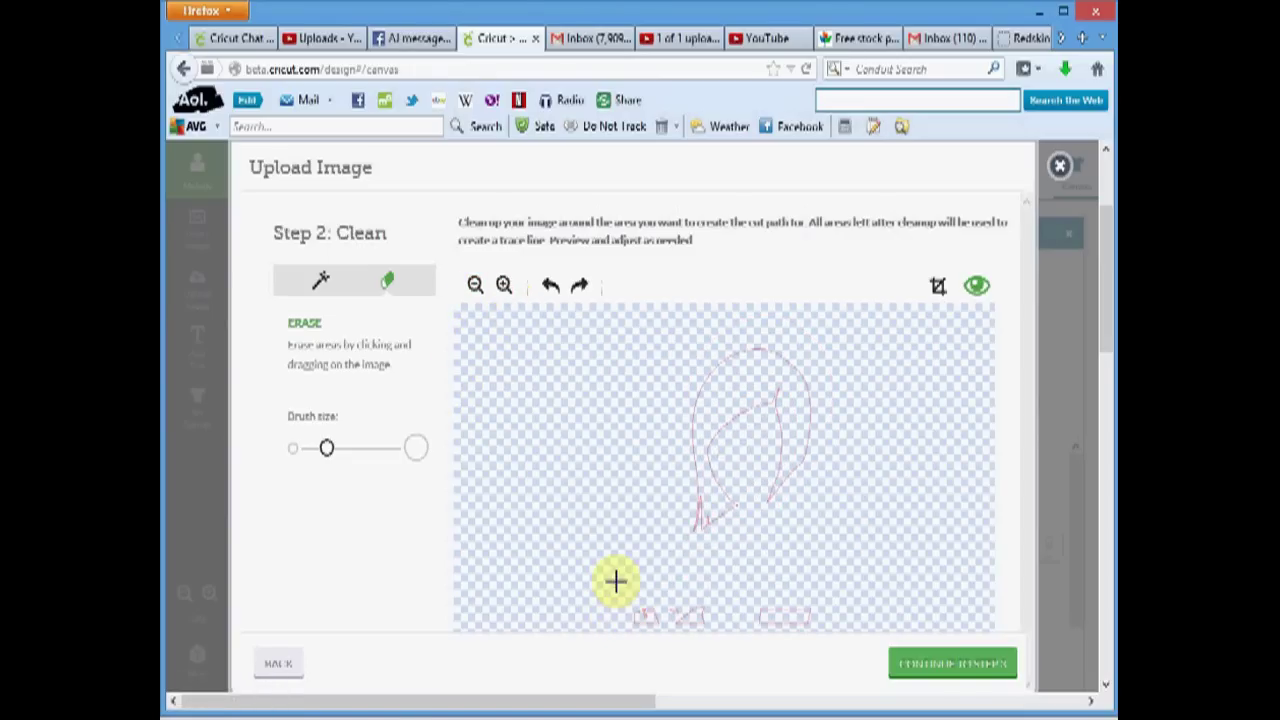
pyautogui.click(388, 281)
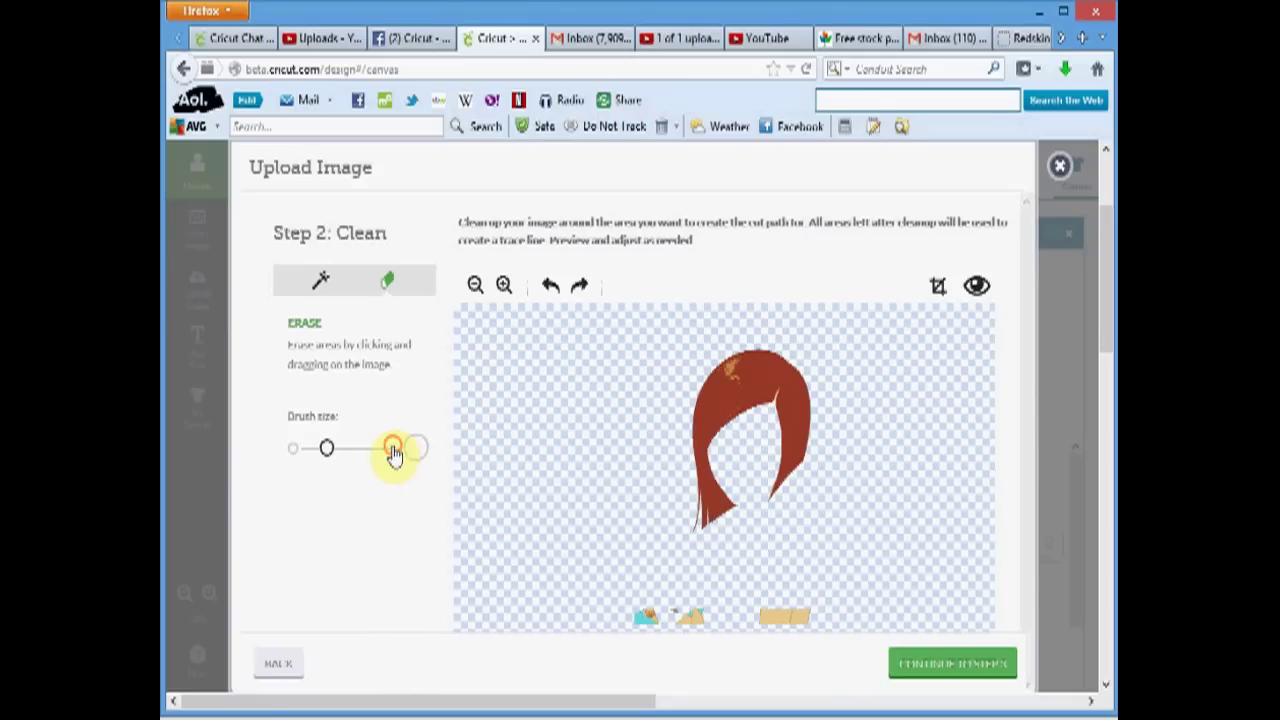
pyautogui.moveTo(328, 449); pyautogui.dragTo(400, 447)
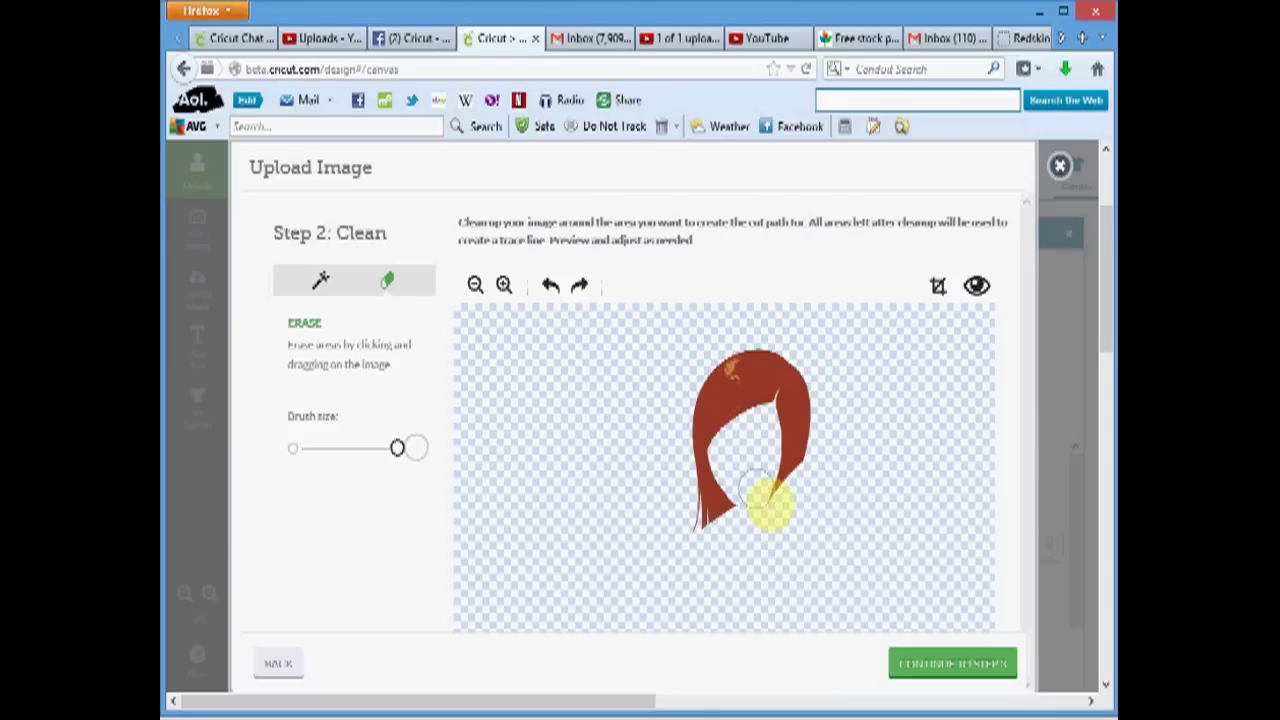
# - Close the upload and open the saved Melody Lane Cartoon project
pyautogui.click(1065, 173)
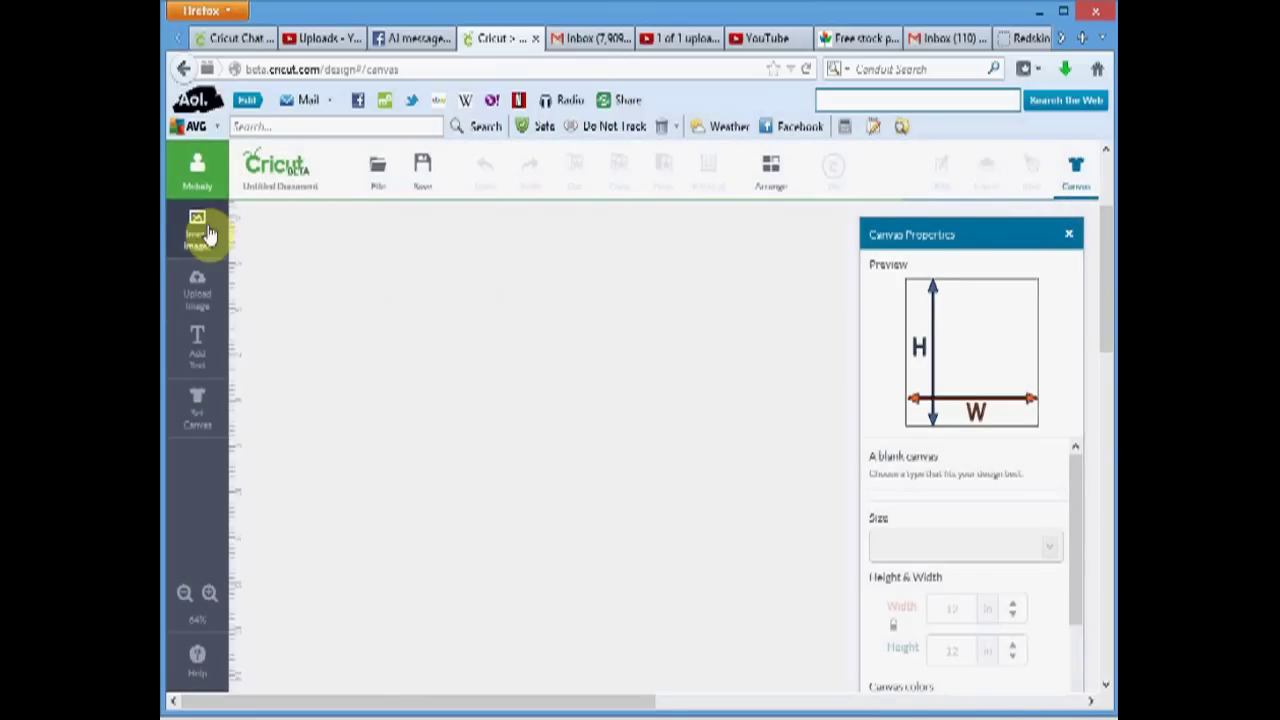
pyautogui.click(379, 174)
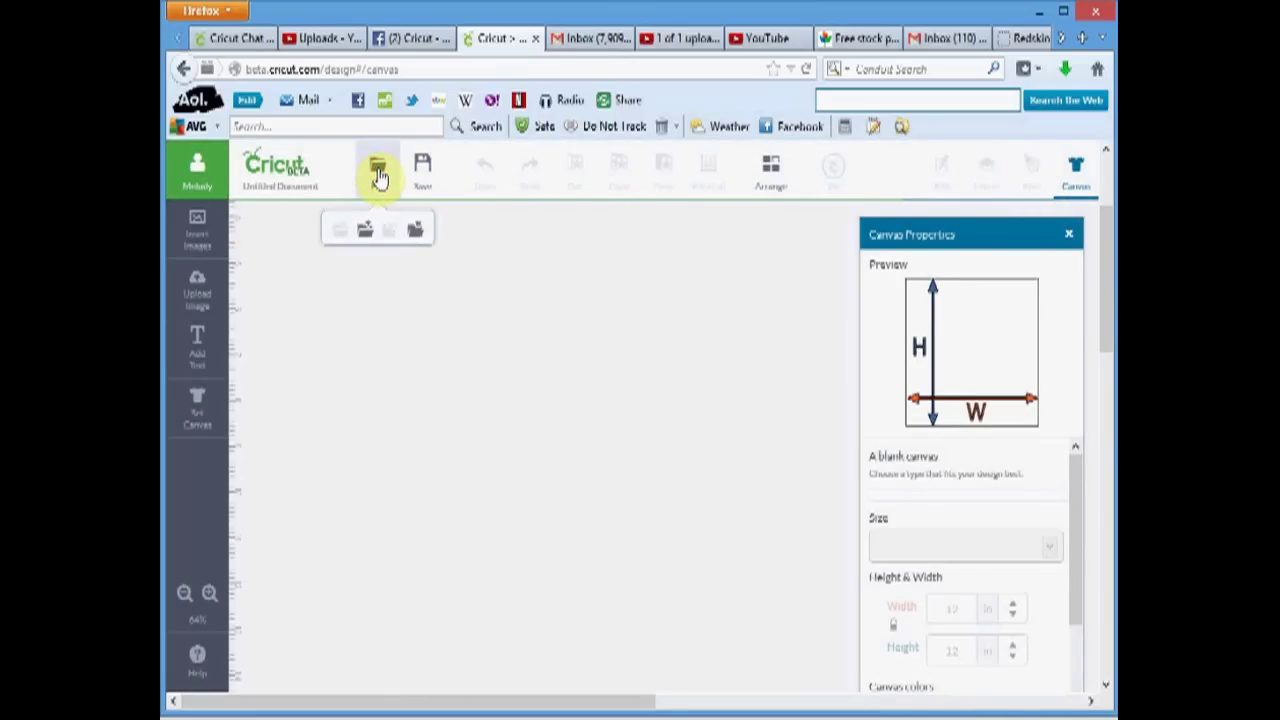
pyautogui.click(364, 232)
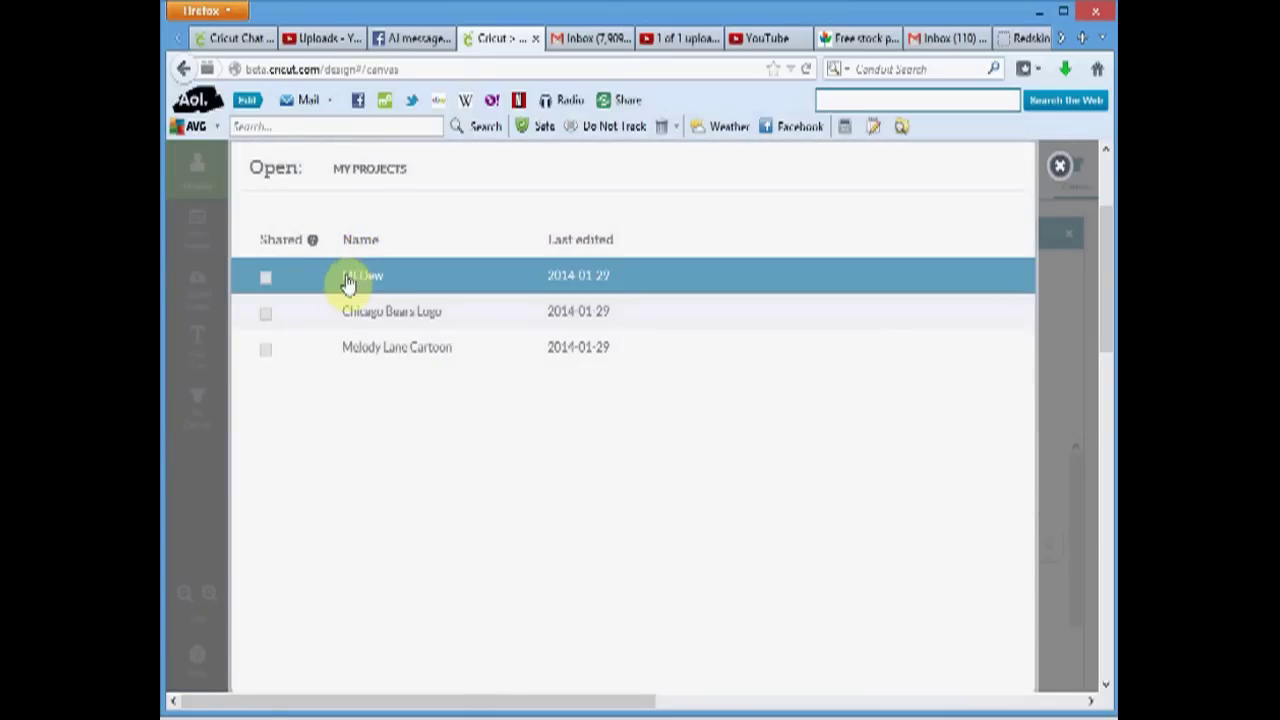
pyautogui.click(350, 350)
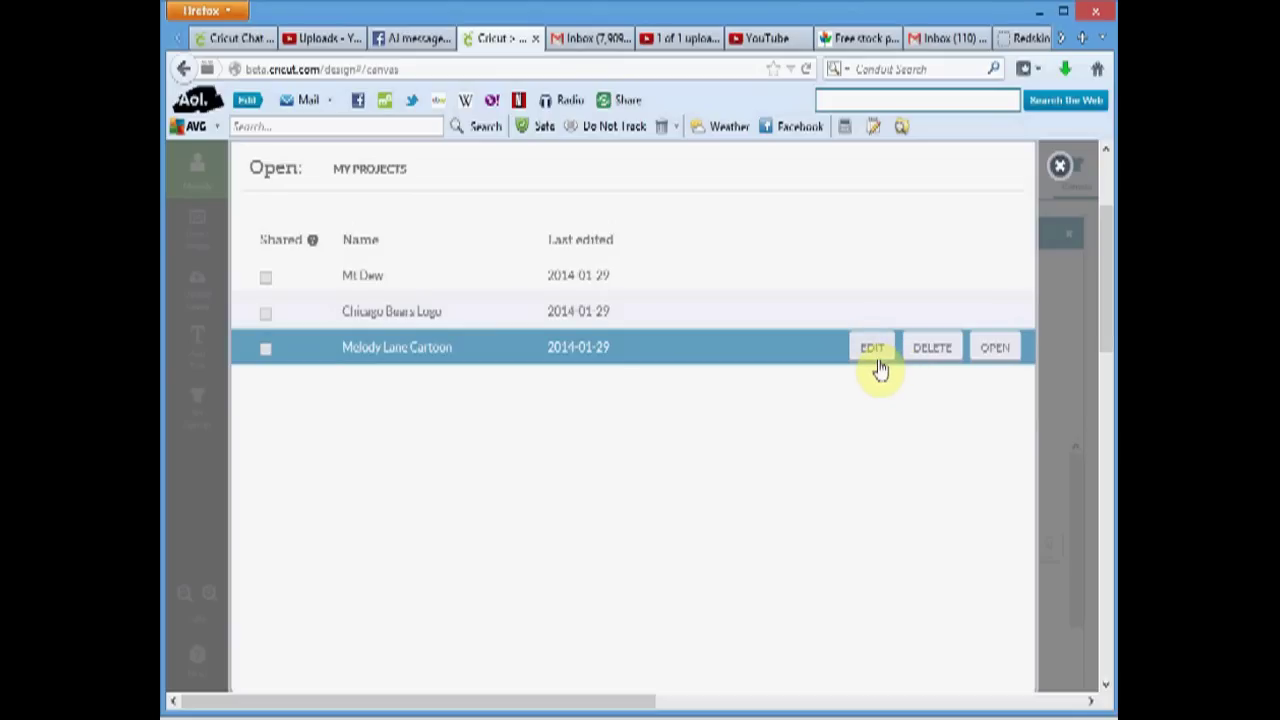
pyautogui.click(998, 355)
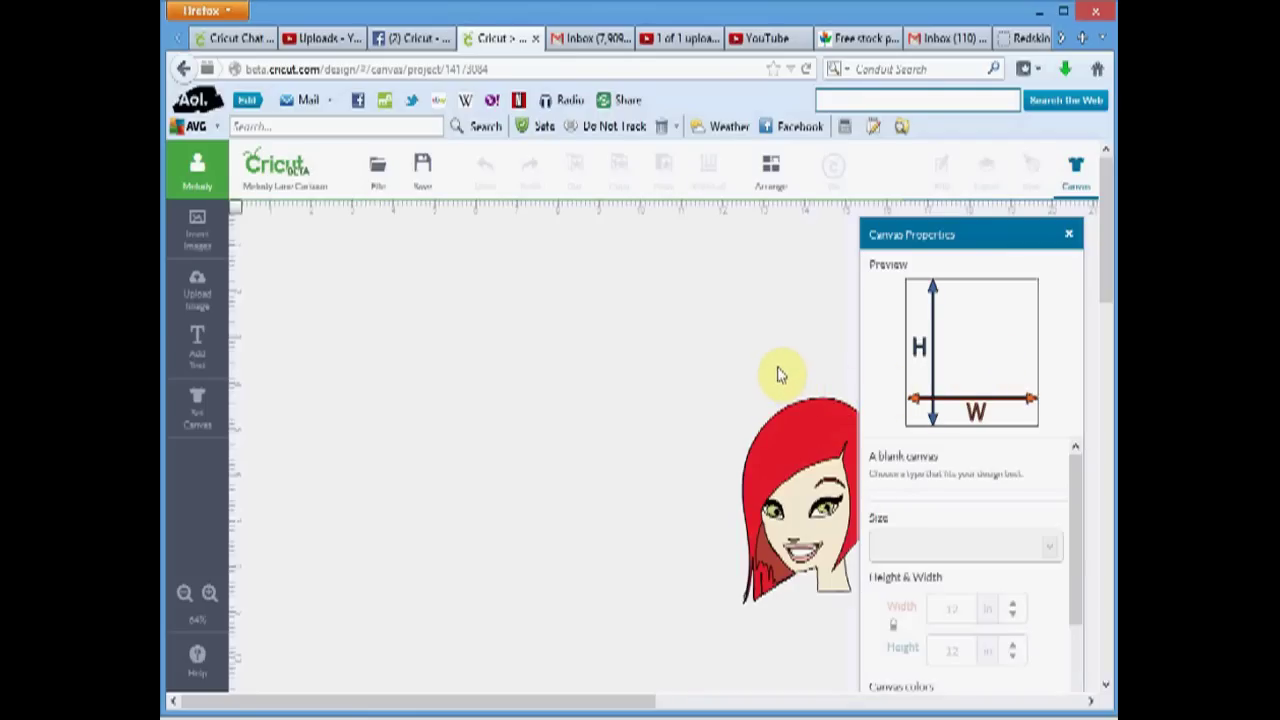
# - Select the cartoon to show its layer list and move the panel aside
pyautogui.click(788, 415)
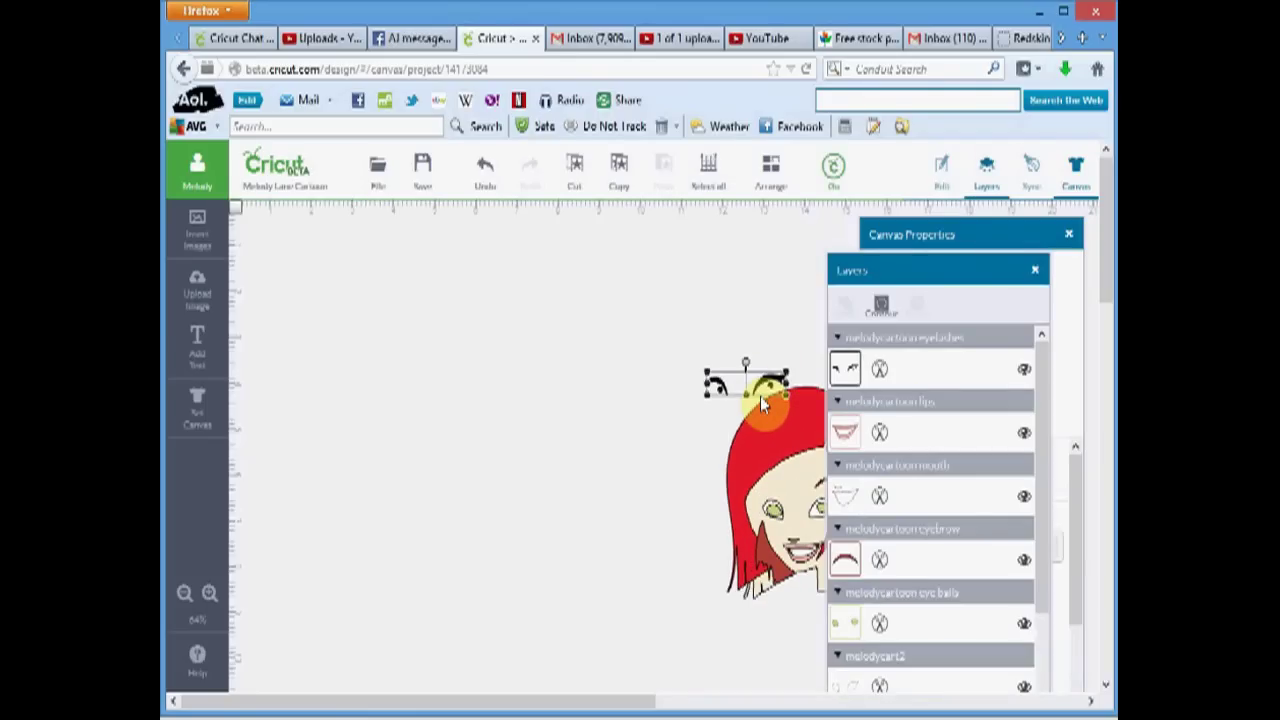
pyautogui.click(481, 172)
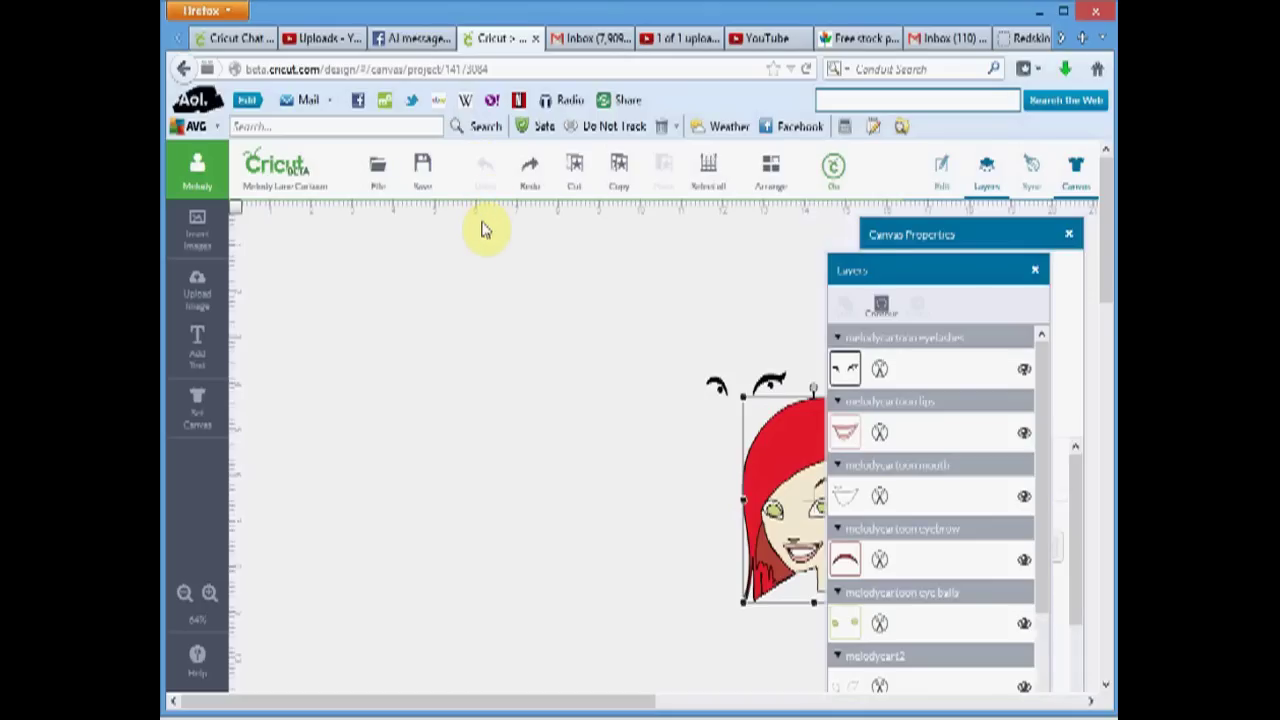
pyautogui.moveTo(925, 271)
pyautogui.mouseDown()
pyautogui.moveTo(495, 266)
pyautogui.moveTo(489, 238)
pyautogui.mouseUp()
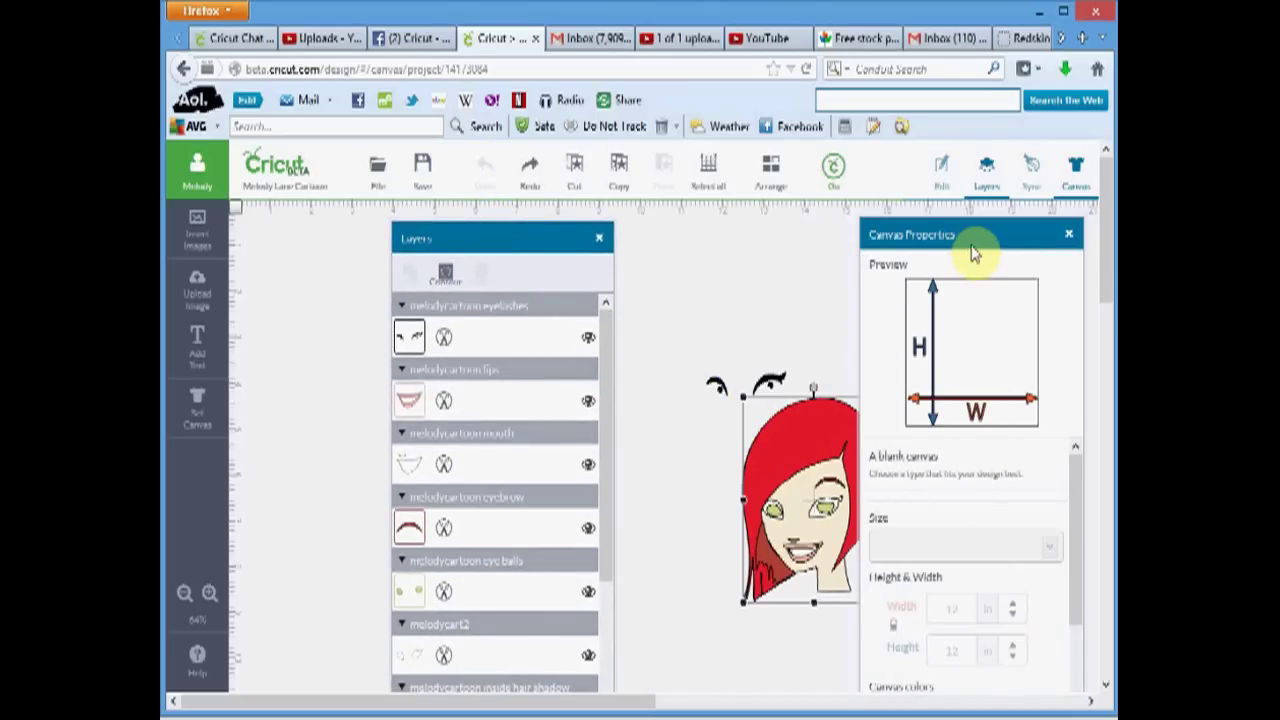
# - Drag the eyelashes down onto the girl's eyes and nudge them into a precise fit
pyautogui.moveTo(714, 391)
pyautogui.mouseDown()
pyautogui.moveTo(749, 409)
pyautogui.moveTo(770, 511)
pyautogui.mouseUp()
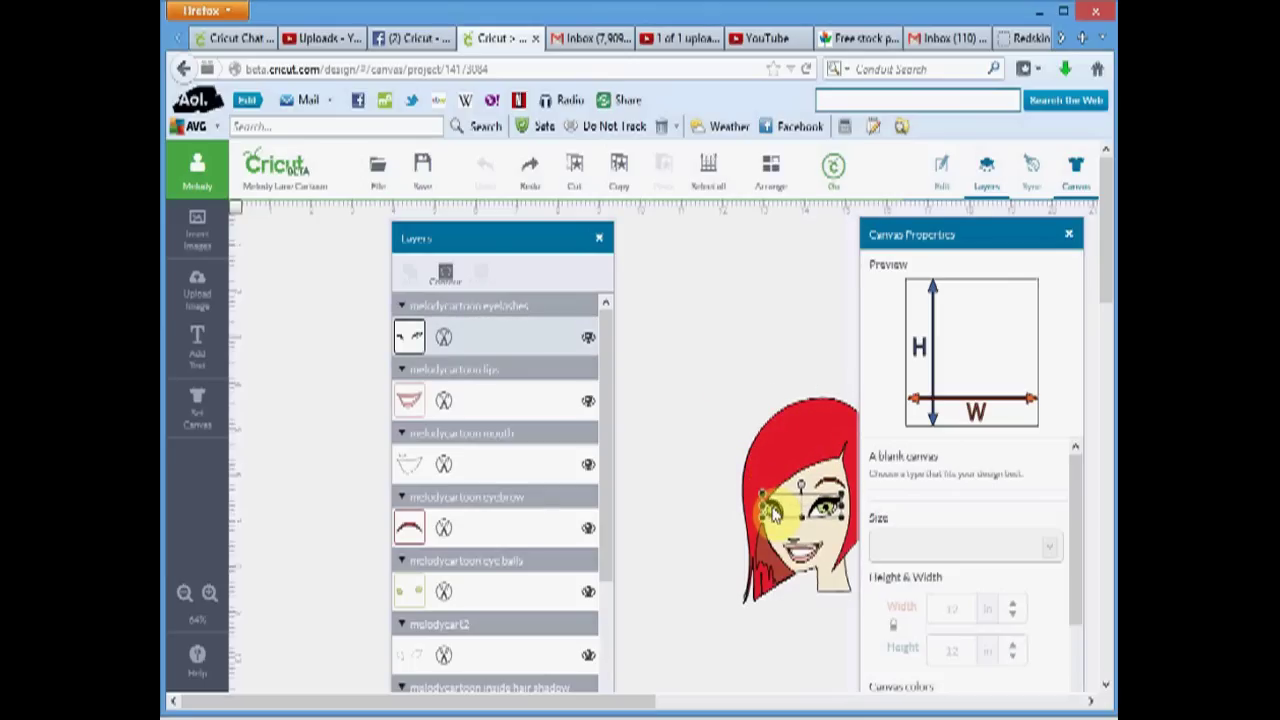
pyautogui.moveTo(769, 512); pyautogui.dragTo(770, 508)
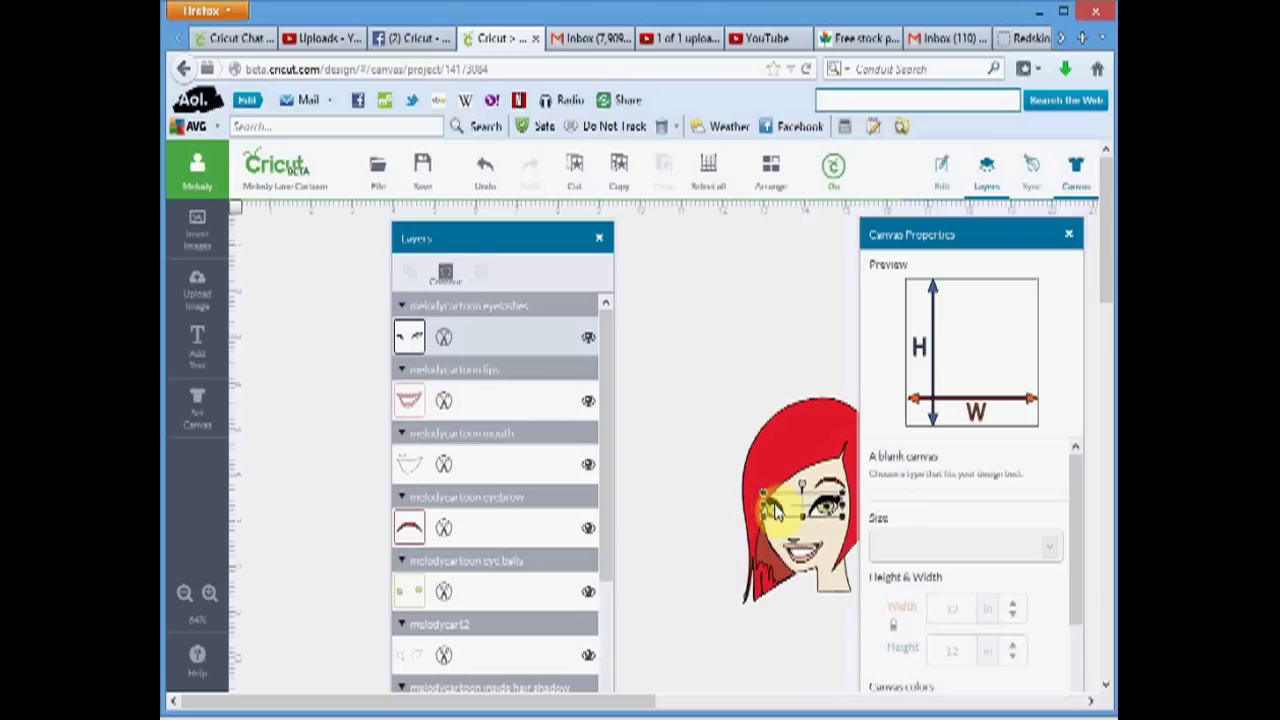
pyautogui.moveTo(773, 508); pyautogui.dragTo(772, 511)
pyautogui.click(755, 344)
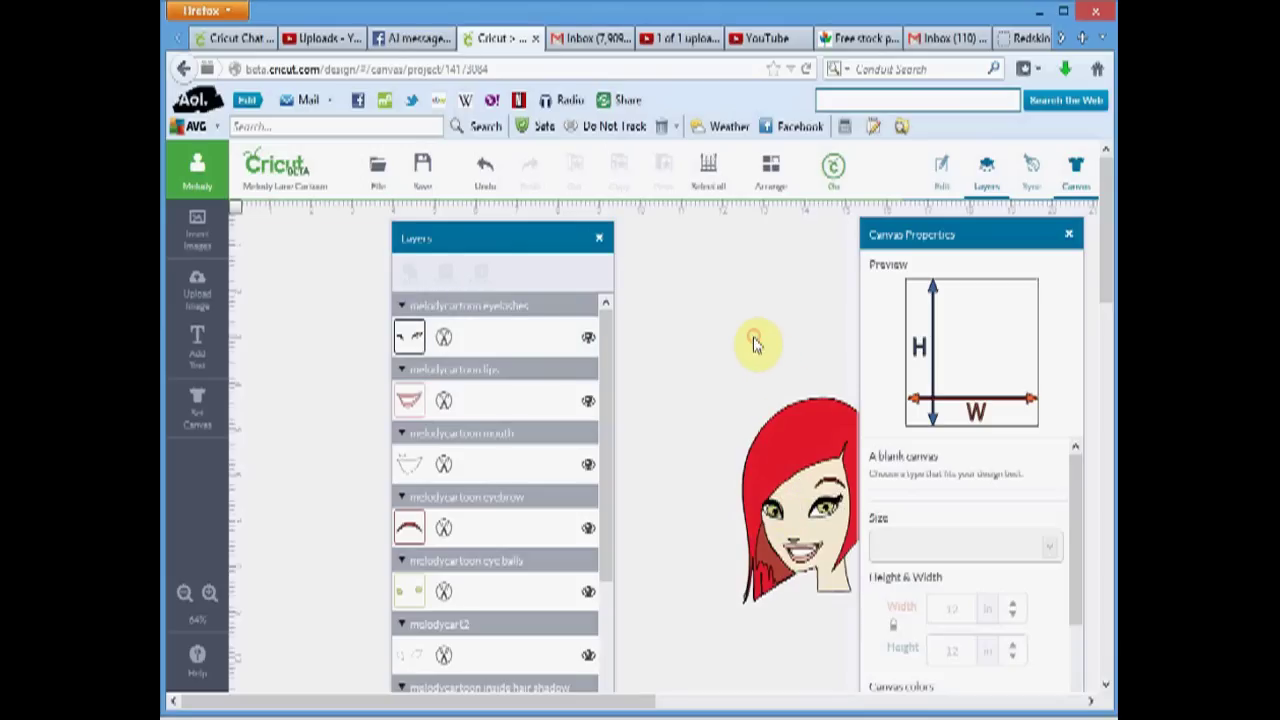
pyautogui.click(838, 507)
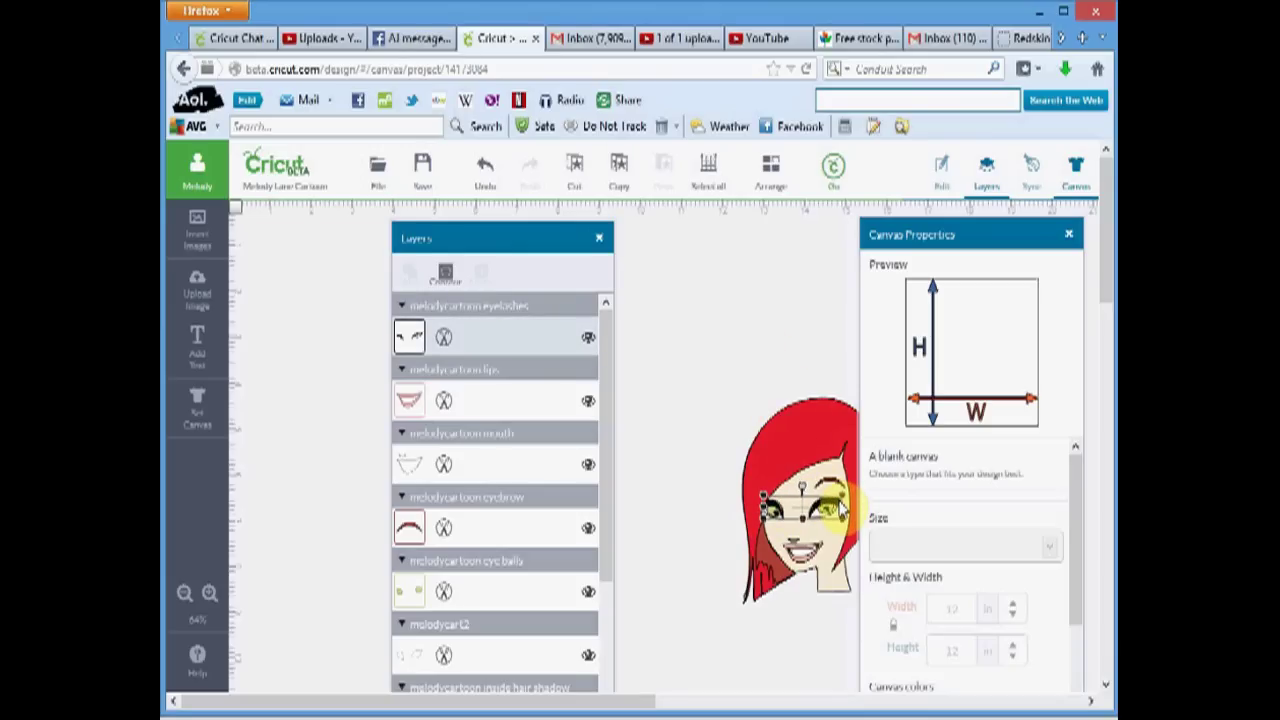
pyautogui.click(746, 415)
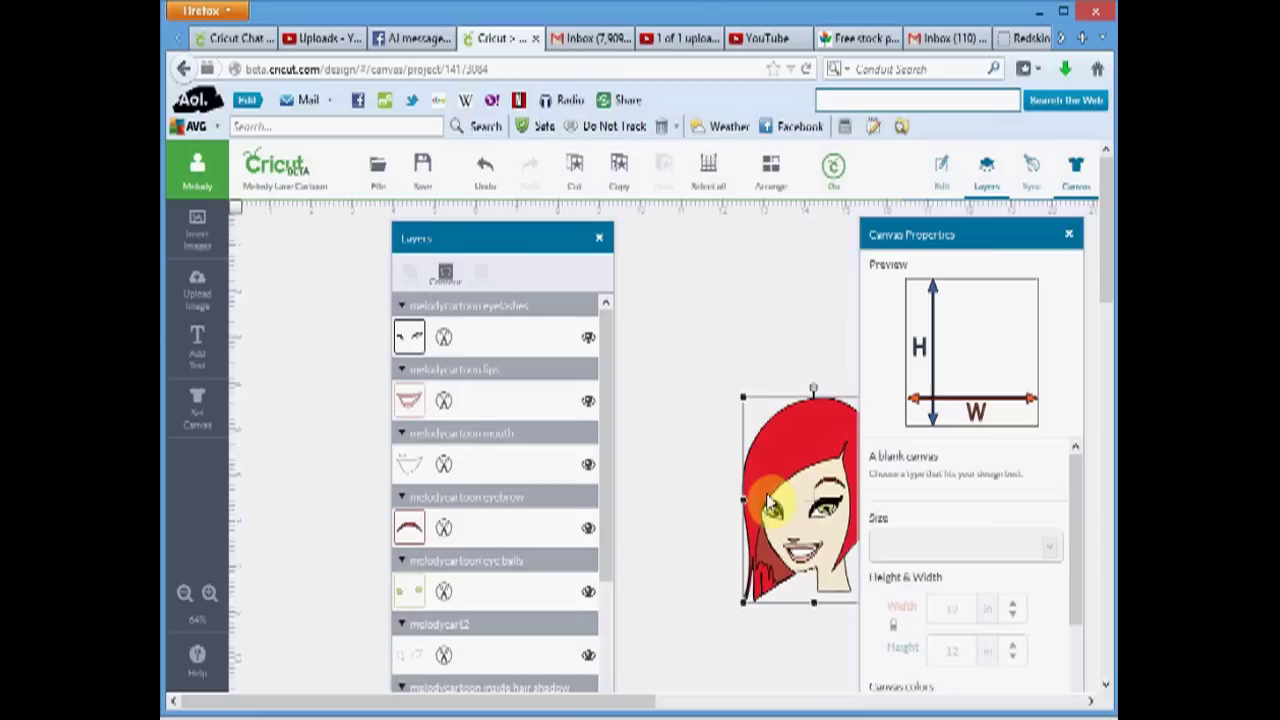
pyautogui.click(785, 516)
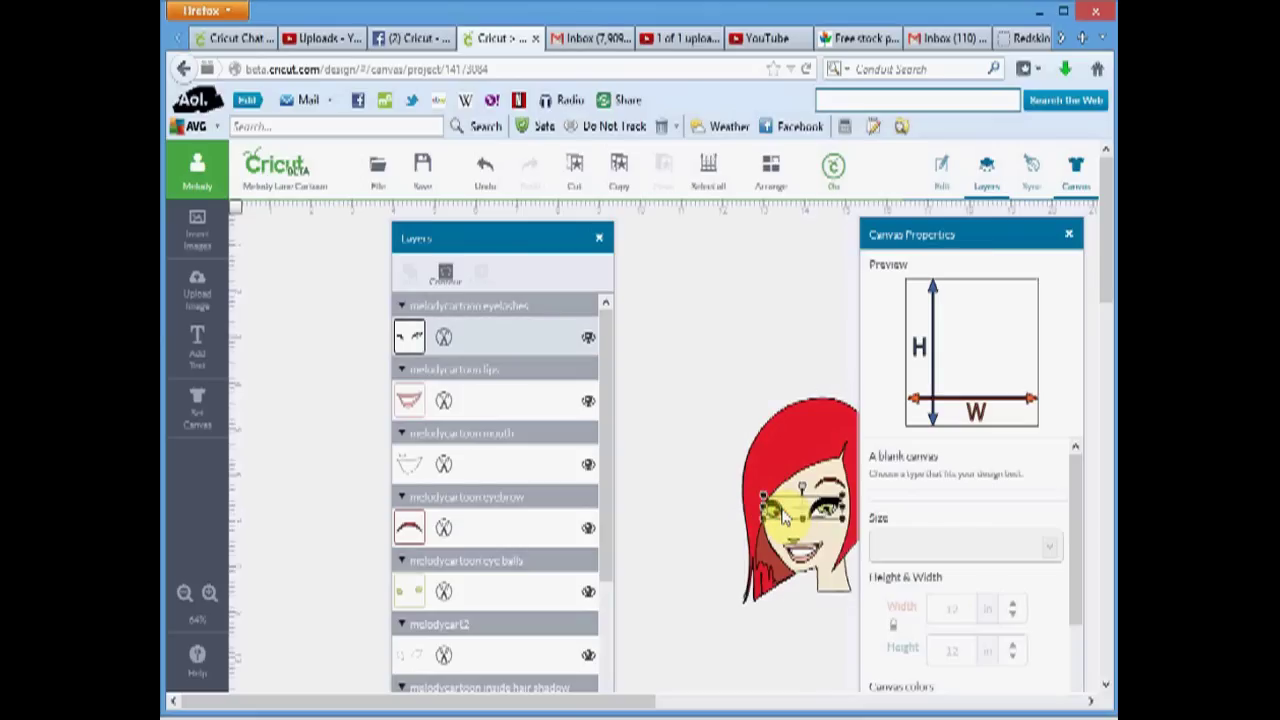
pyautogui.moveTo(785, 516); pyautogui.dragTo(787, 514)
pyautogui.click(712, 436)
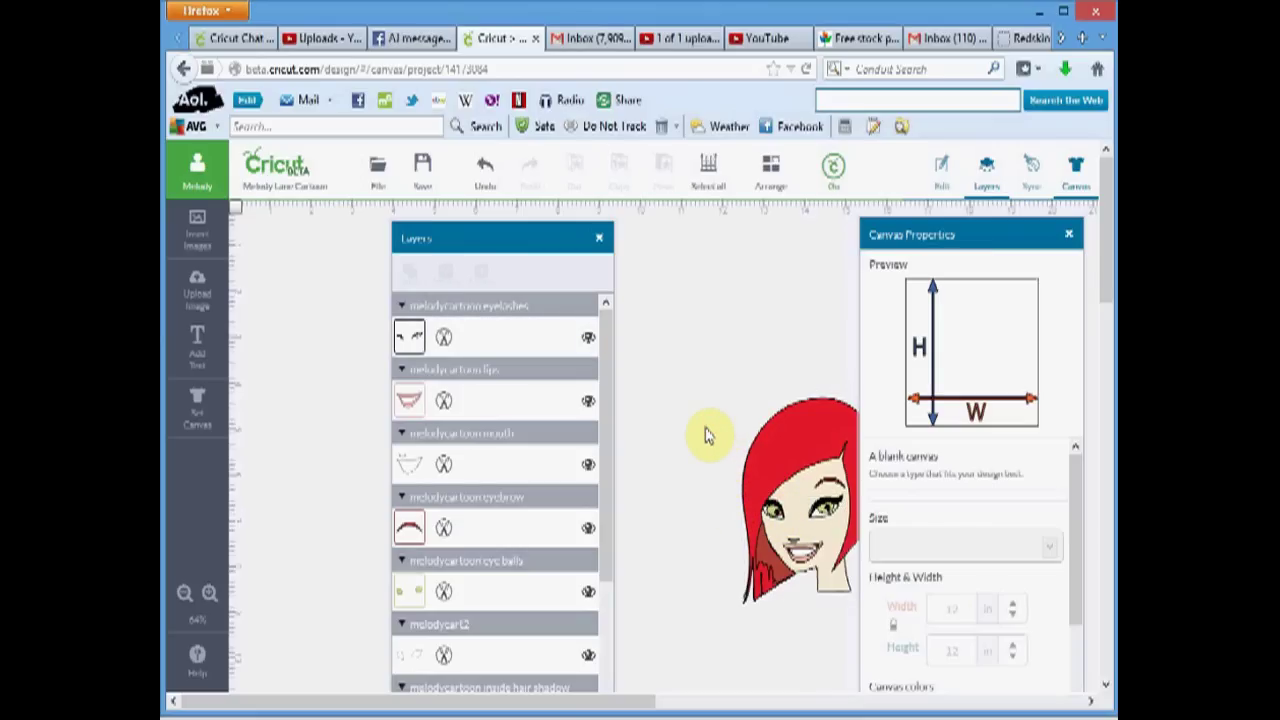
# - Shift-select the eyelashes, lips, mouth, eyebrow, cart2, hair shadow and hair layers
pyautogui.click(465, 337)
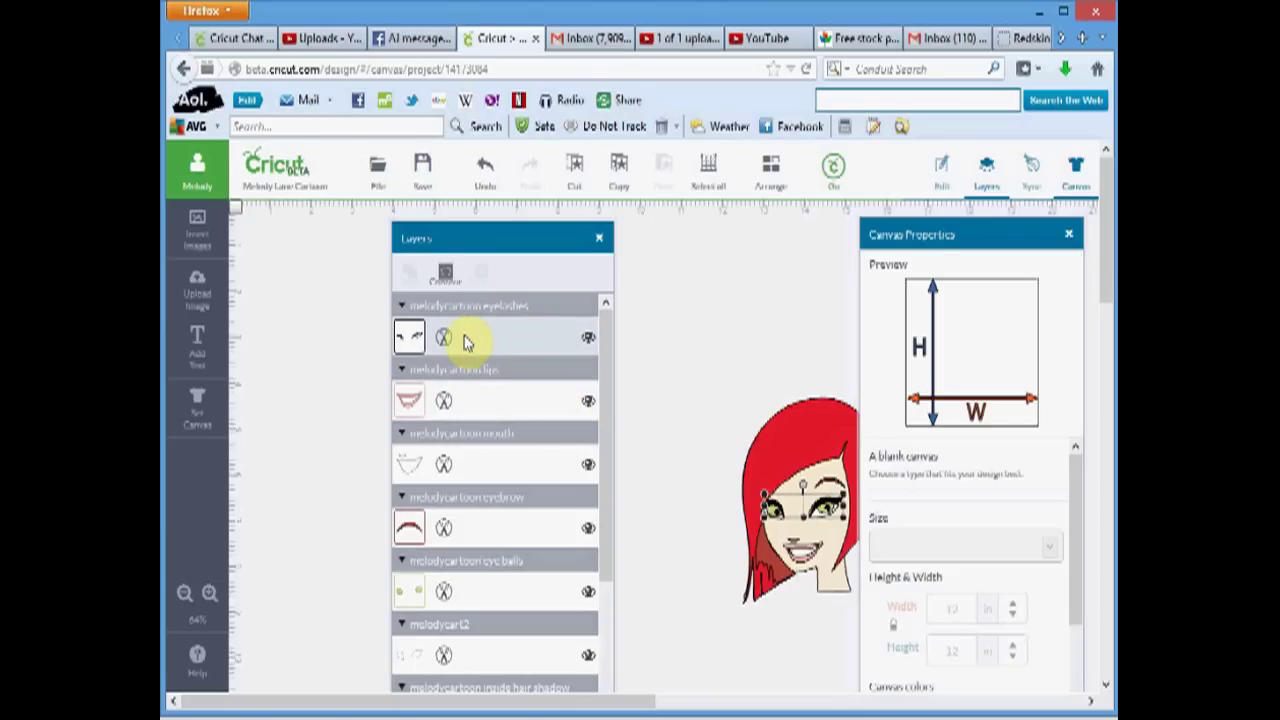
pyautogui.keyDown('shift'); pyautogui.click(491, 400); pyautogui.keyUp('shift')
pyautogui.keyDown('shift'); pyautogui.click(486, 462); pyautogui.keyUp('shift')
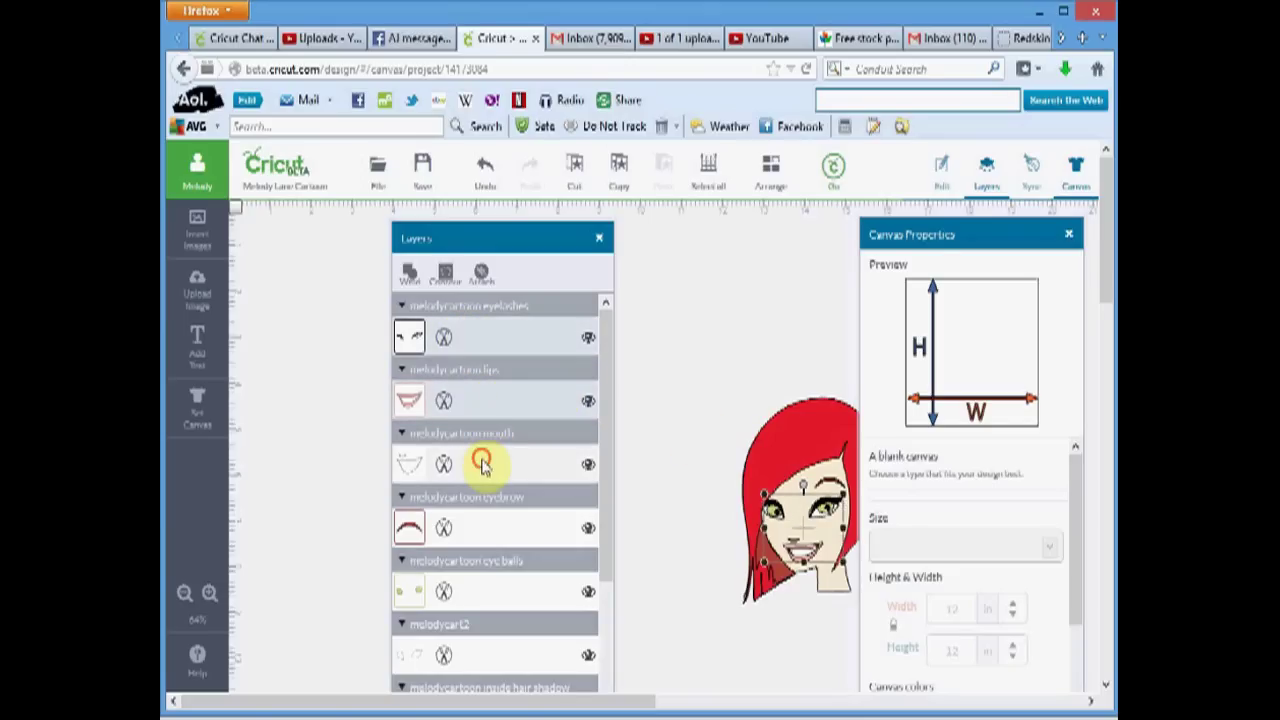
pyautogui.keyDown('shift'); pyautogui.click(484, 525); pyautogui.keyUp('shift')
pyautogui.moveTo(606, 509); pyautogui.dragTo(606, 566)
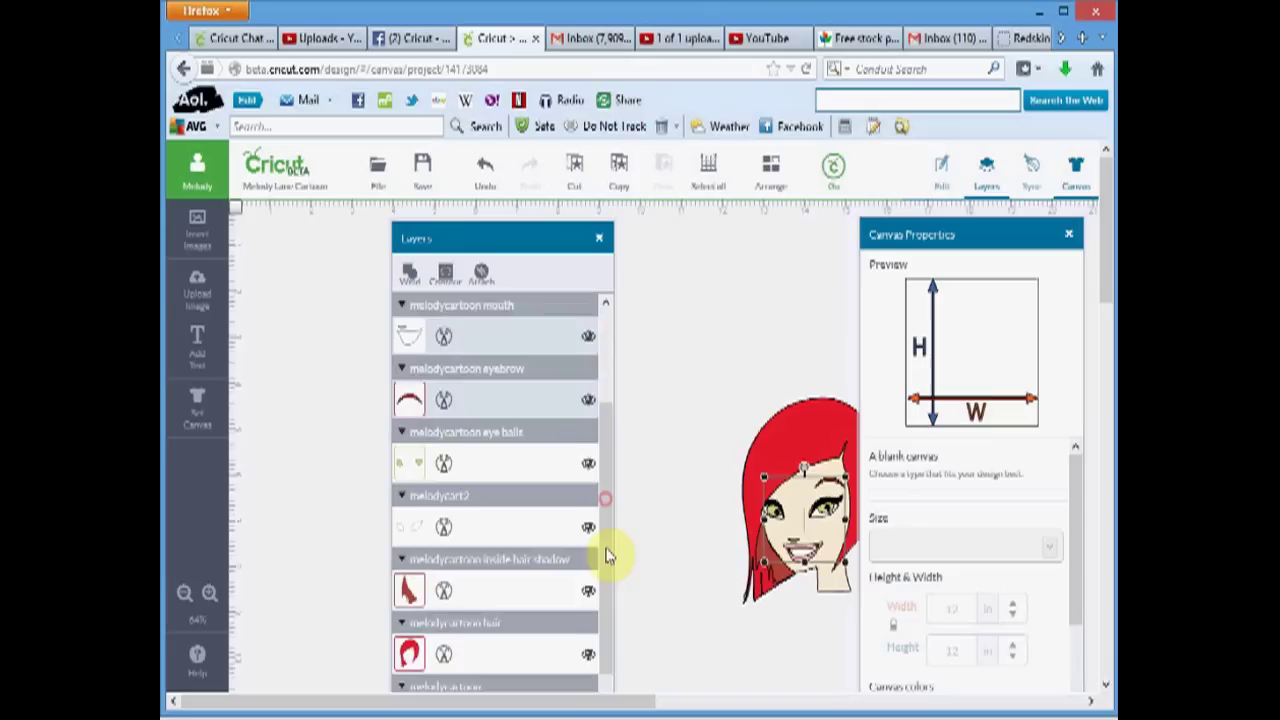
pyautogui.keyDown('shift'); pyautogui.click(491, 491); pyautogui.keyUp('shift')
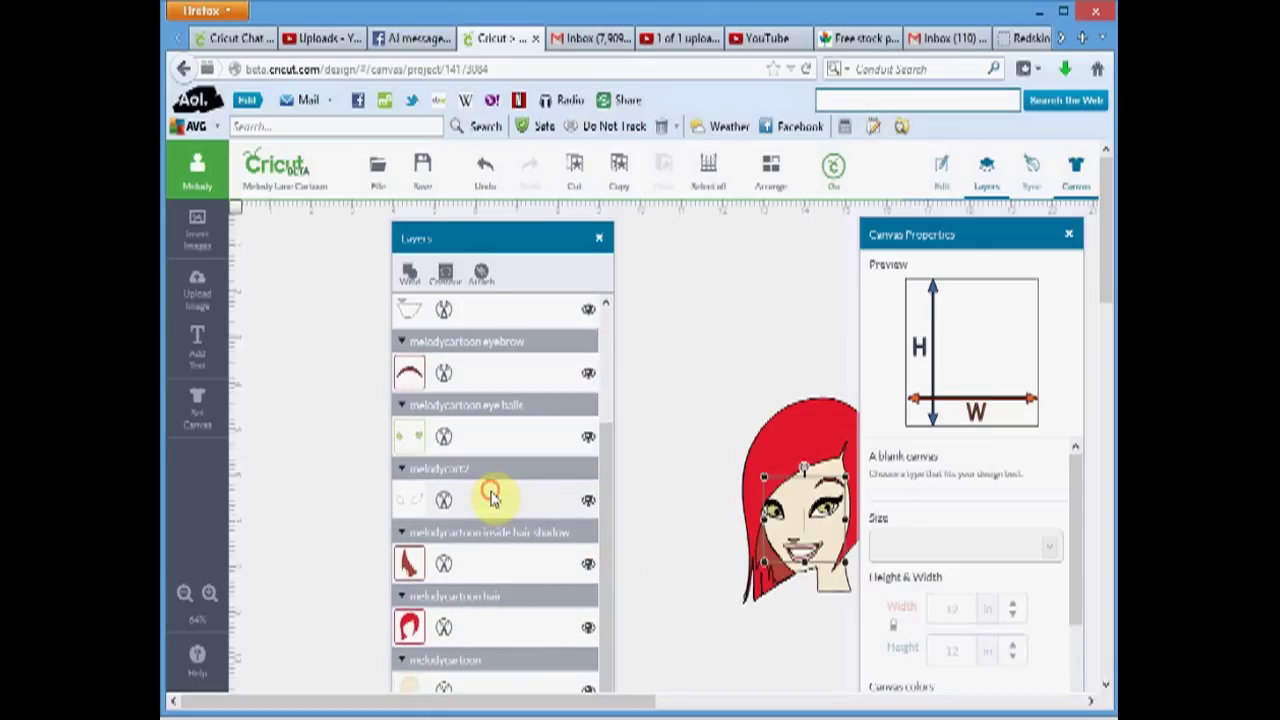
pyautogui.keyDown('shift'); pyautogui.click(486, 556); pyautogui.keyUp('shift')
pyautogui.keyDown('shift'); pyautogui.click(507, 603); pyautogui.keyUp('shift')
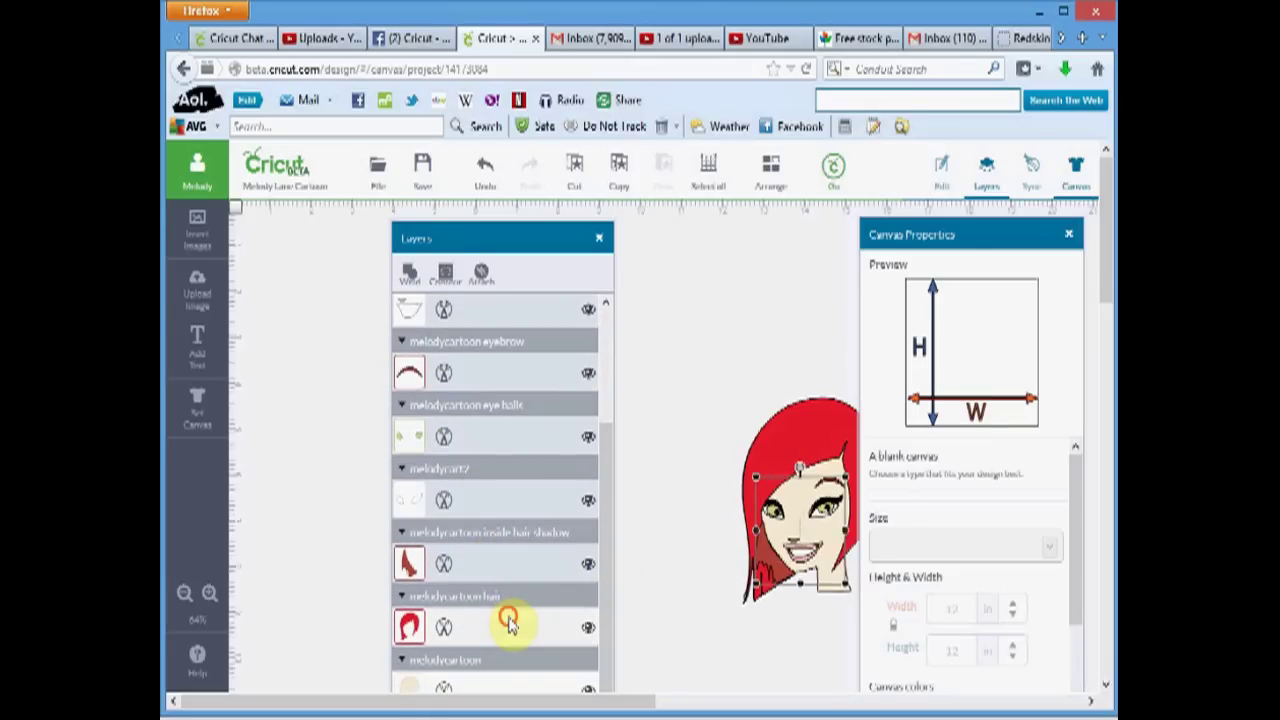
pyautogui.click(608, 606)
pyautogui.moveTo(621, 667); pyautogui.dragTo(623, 457)
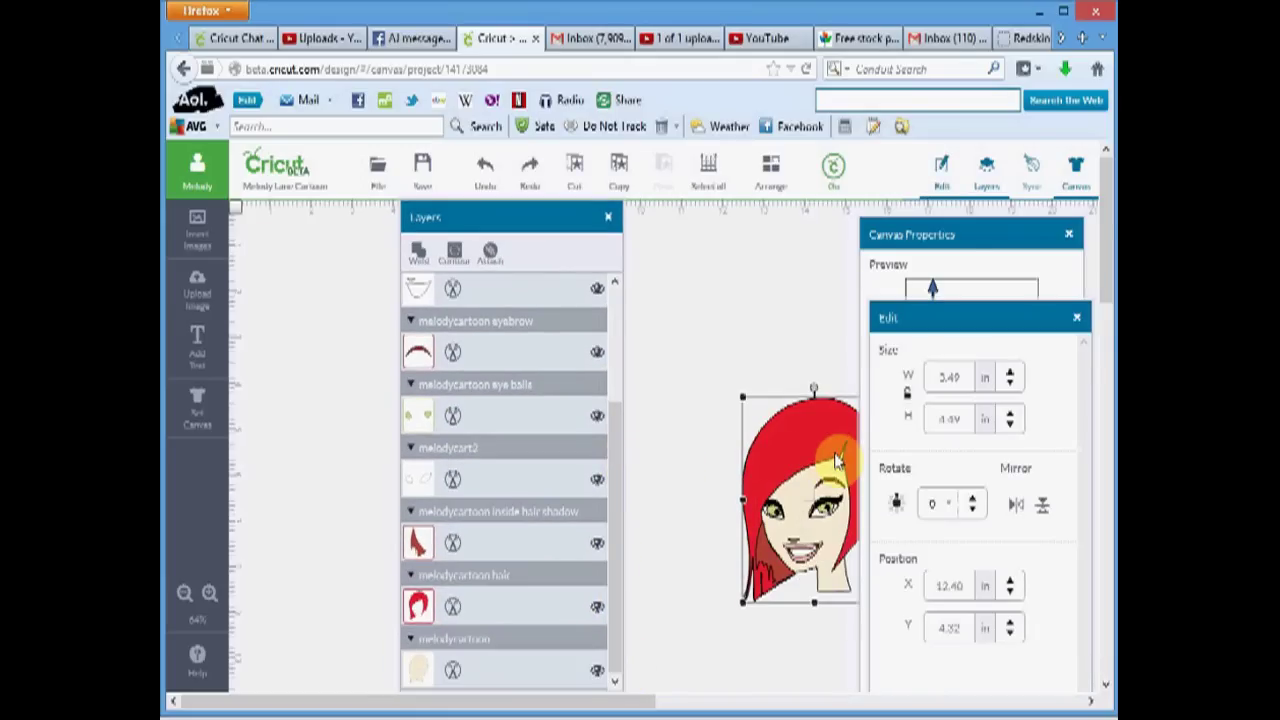
# - Rebuild the layer selection, ending with the hair and base face layers added
pyautogui.click(473, 500)
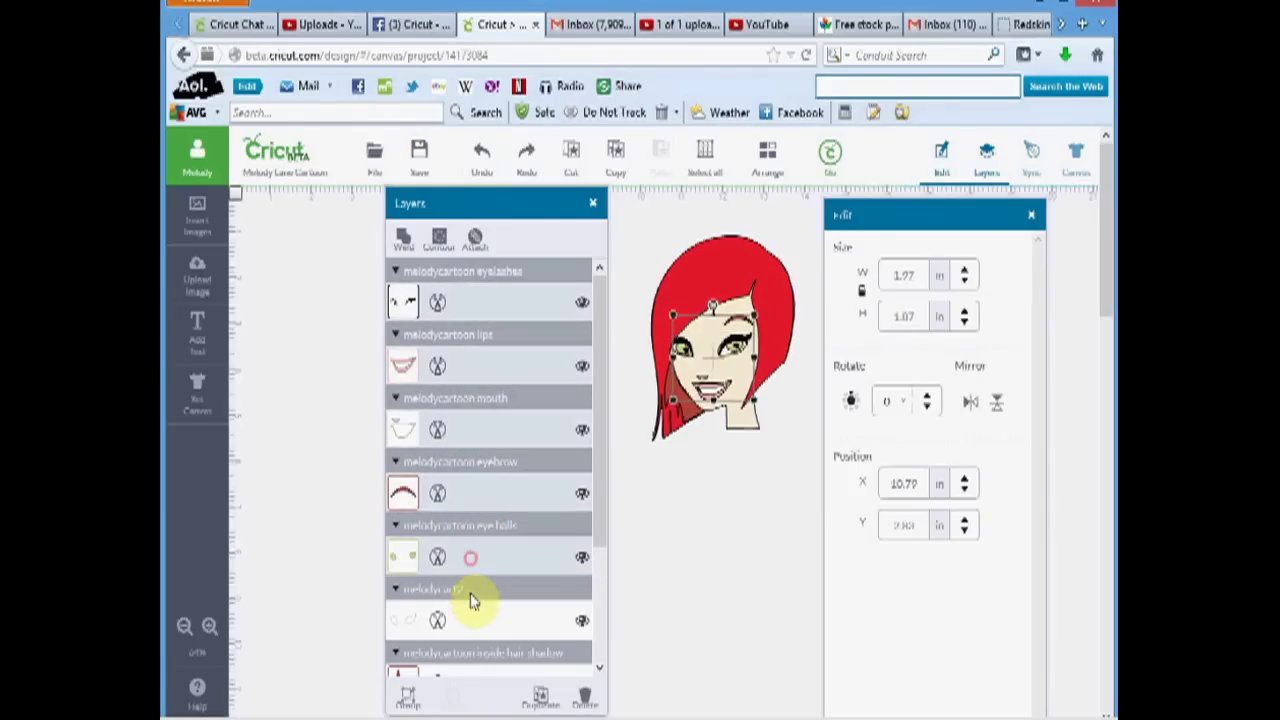
pyautogui.click(466, 628)
pyautogui.click(606, 534)
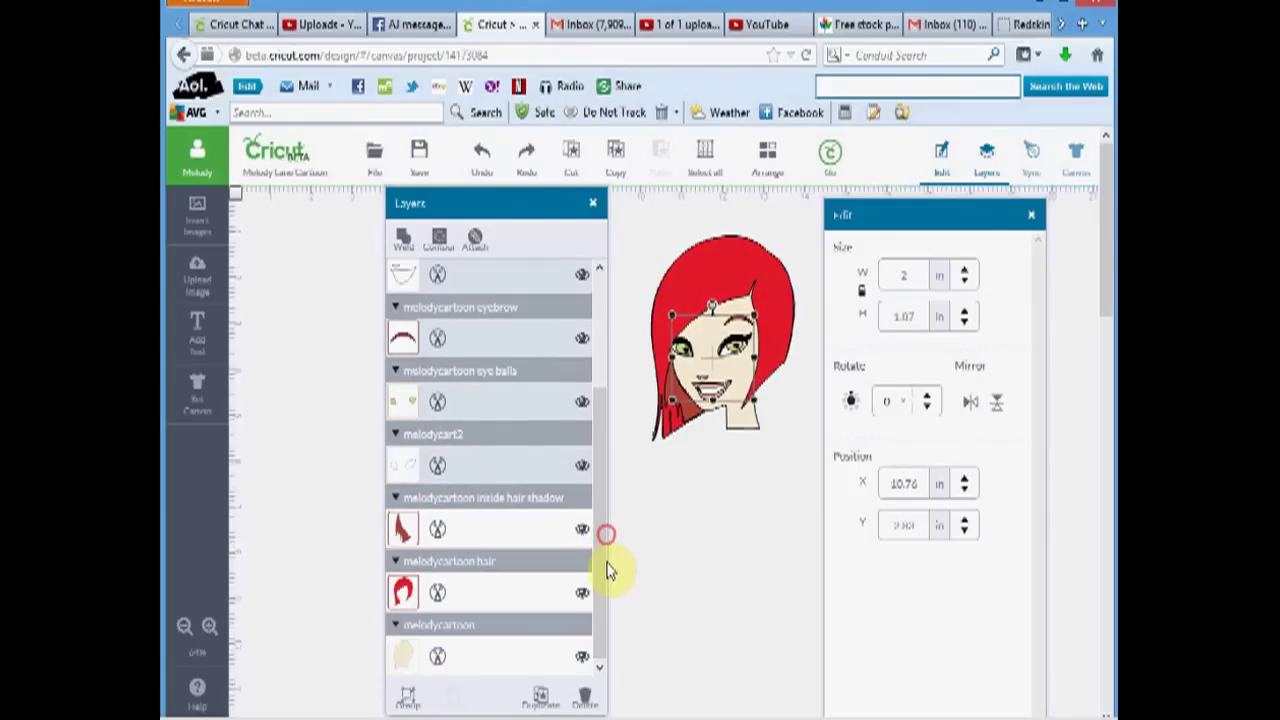
pyautogui.click(466, 595)
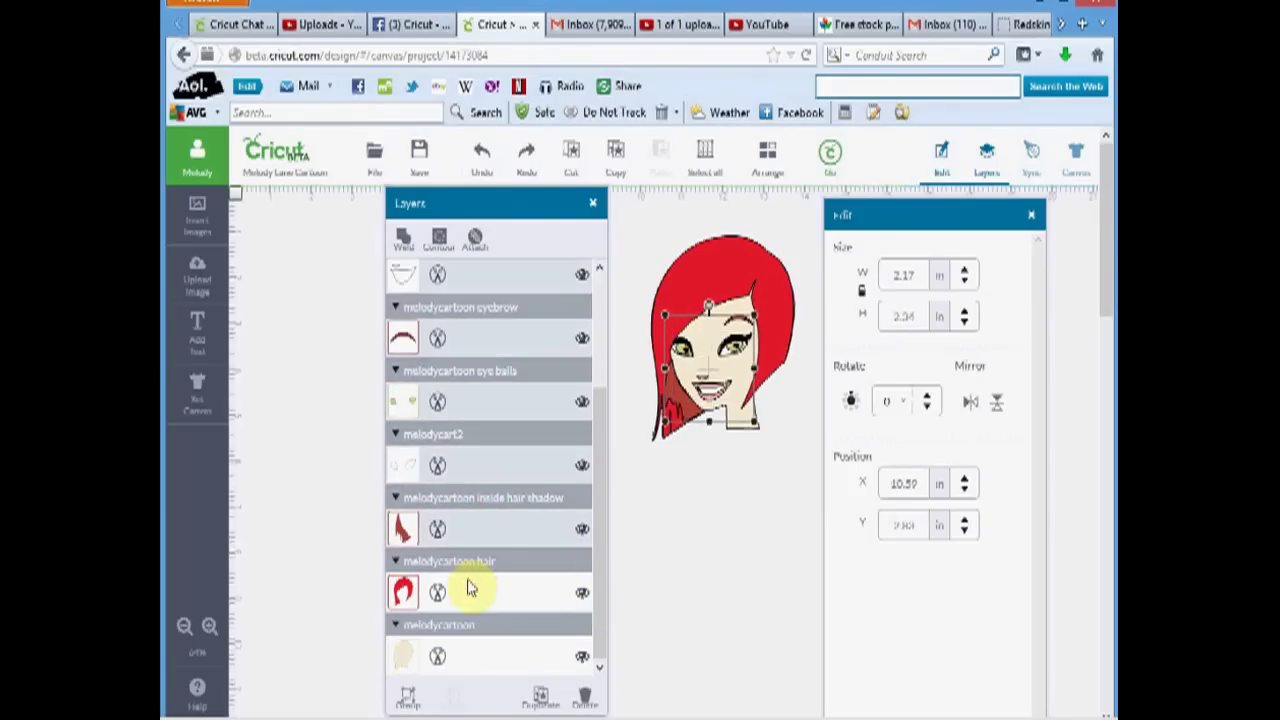
pyautogui.click(472, 660)
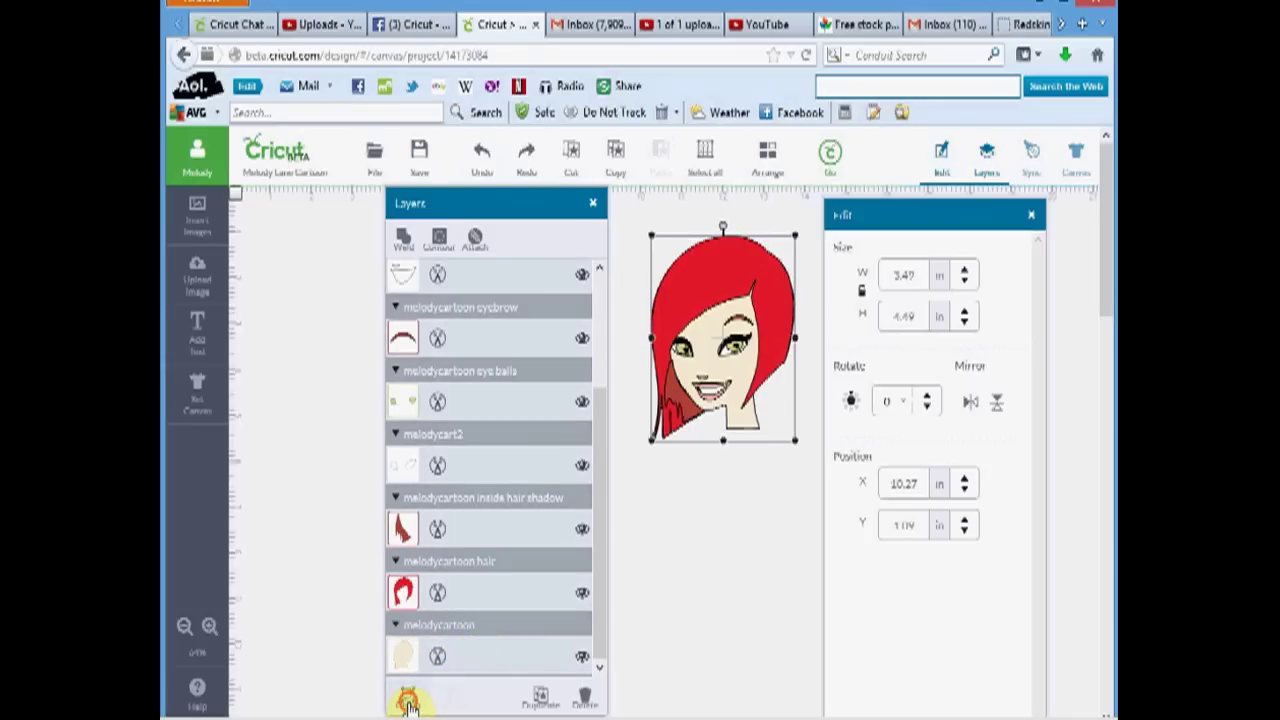
# - Group the head layers, nudge them slightly down-left, then ungroup and select the hair
pyautogui.click(408, 702)
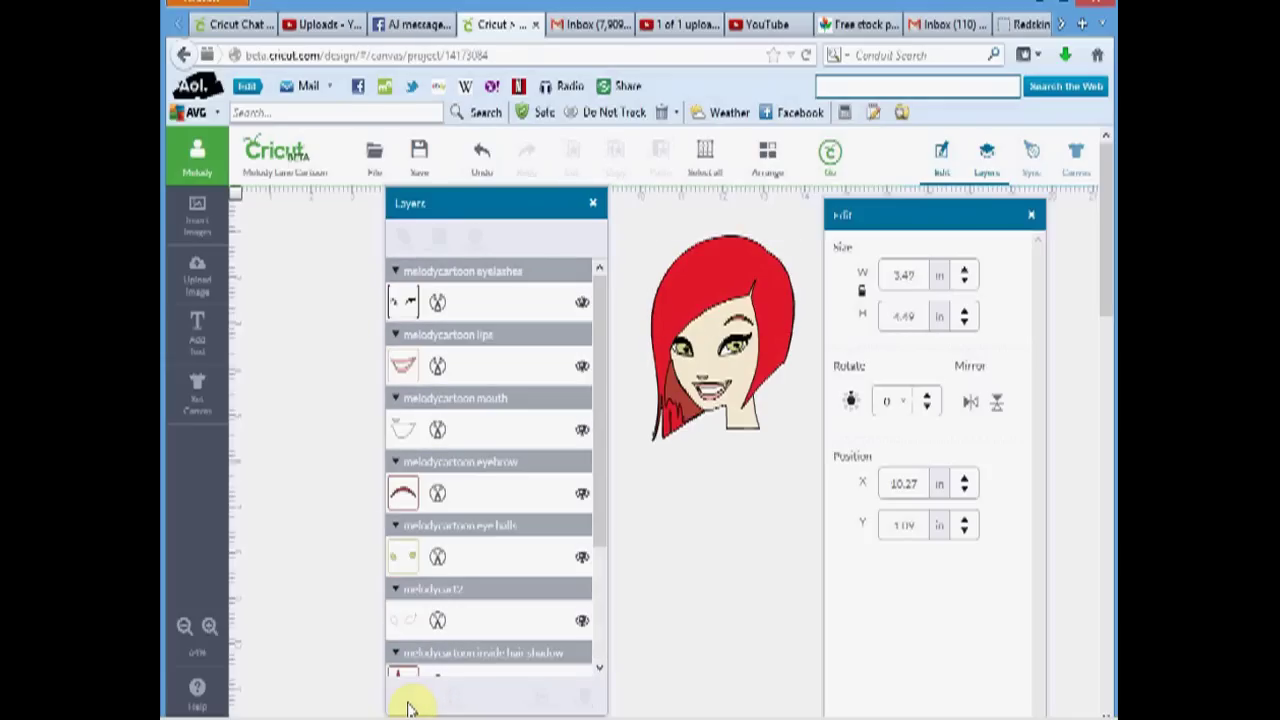
pyautogui.click(688, 330)
pyautogui.moveTo(688, 330); pyautogui.dragTo(696, 340)
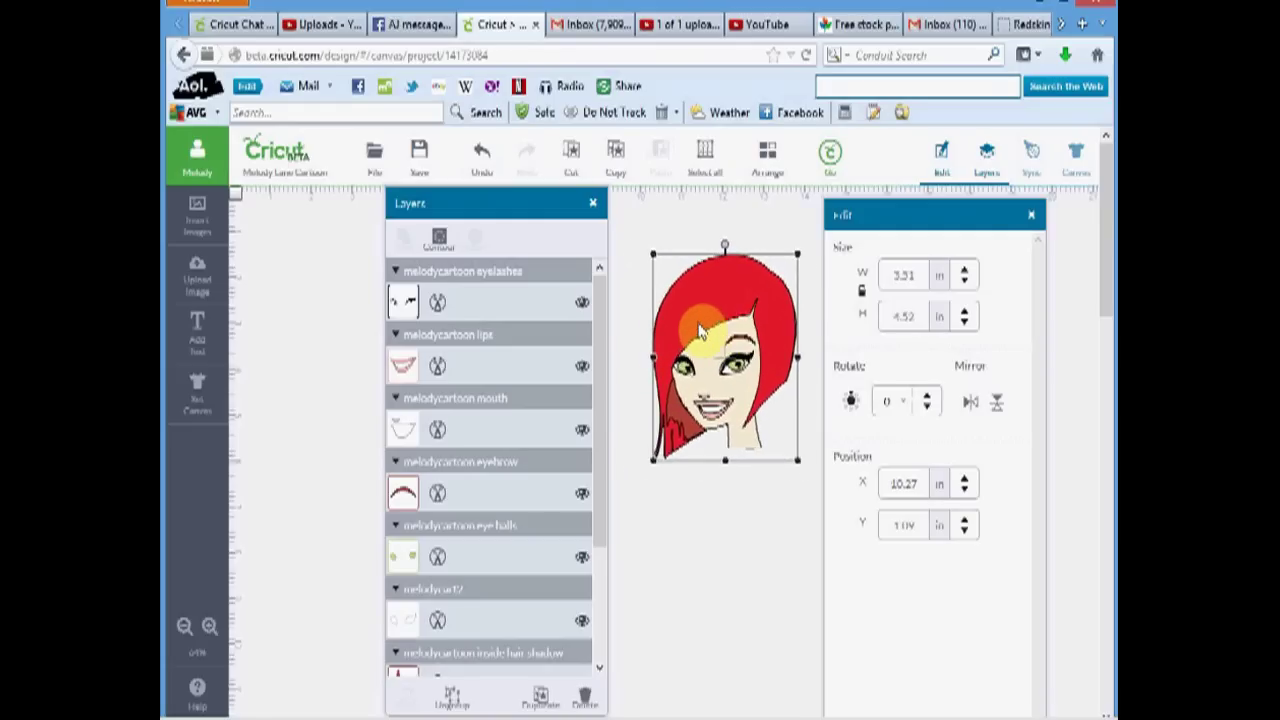
pyautogui.click(452, 706)
pyautogui.click(715, 300)
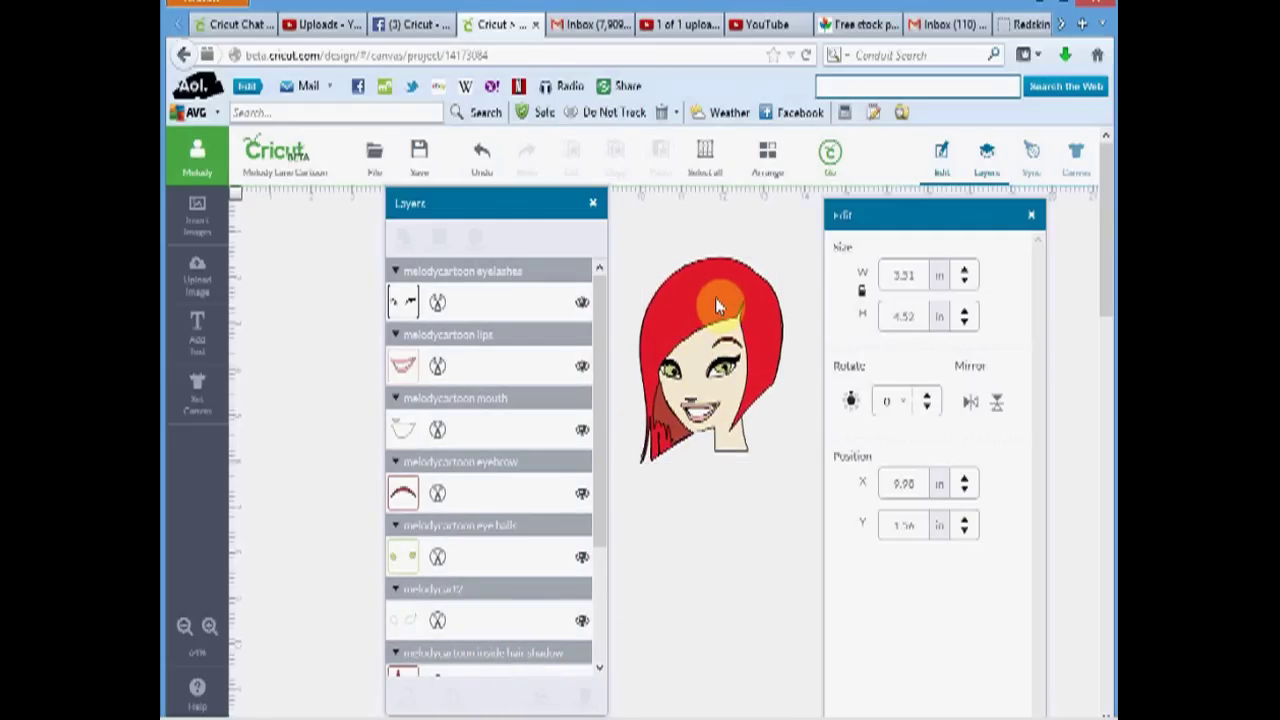
# - Separate the face pieces: red hair below the head, eyelashes and hair-shadow piece aside
pyautogui.moveTo(711, 313); pyautogui.dragTo(585, 458)
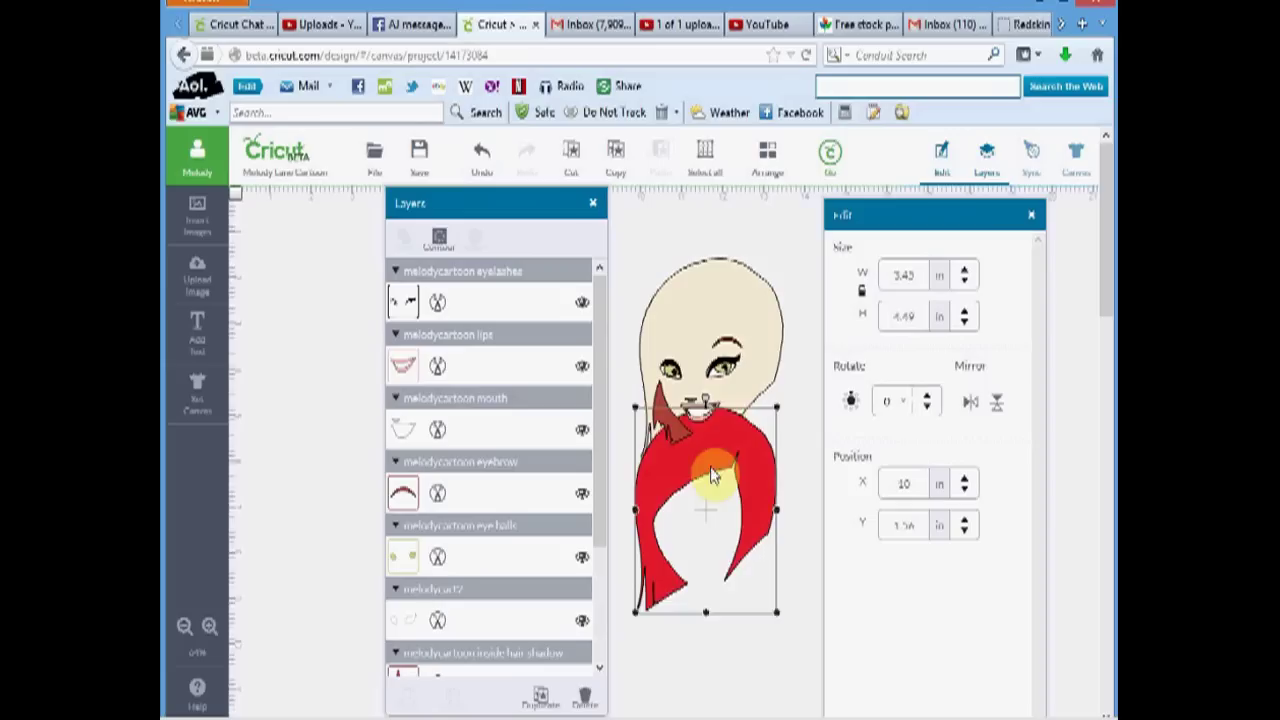
pyautogui.moveTo(585, 458); pyautogui.dragTo(698, 525)
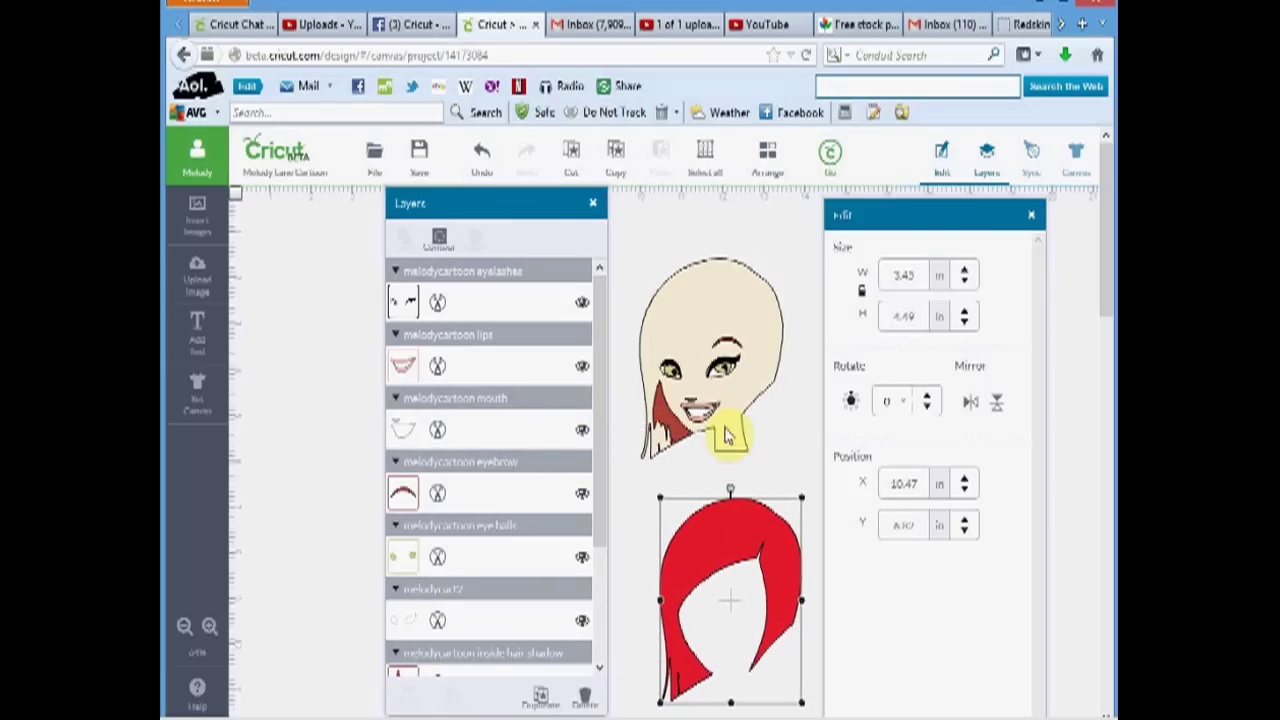
pyautogui.moveTo(724, 375); pyautogui.dragTo(795, 458)
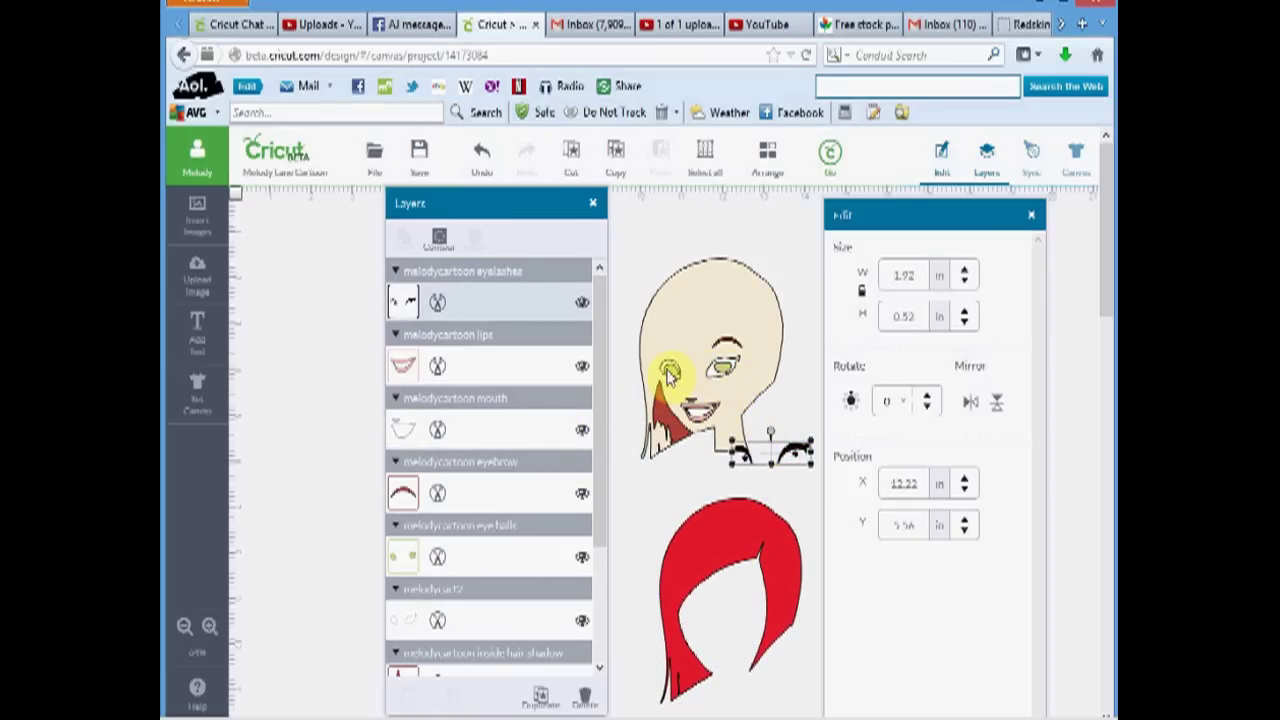
pyautogui.moveTo(677, 420); pyautogui.dragTo(788, 405)
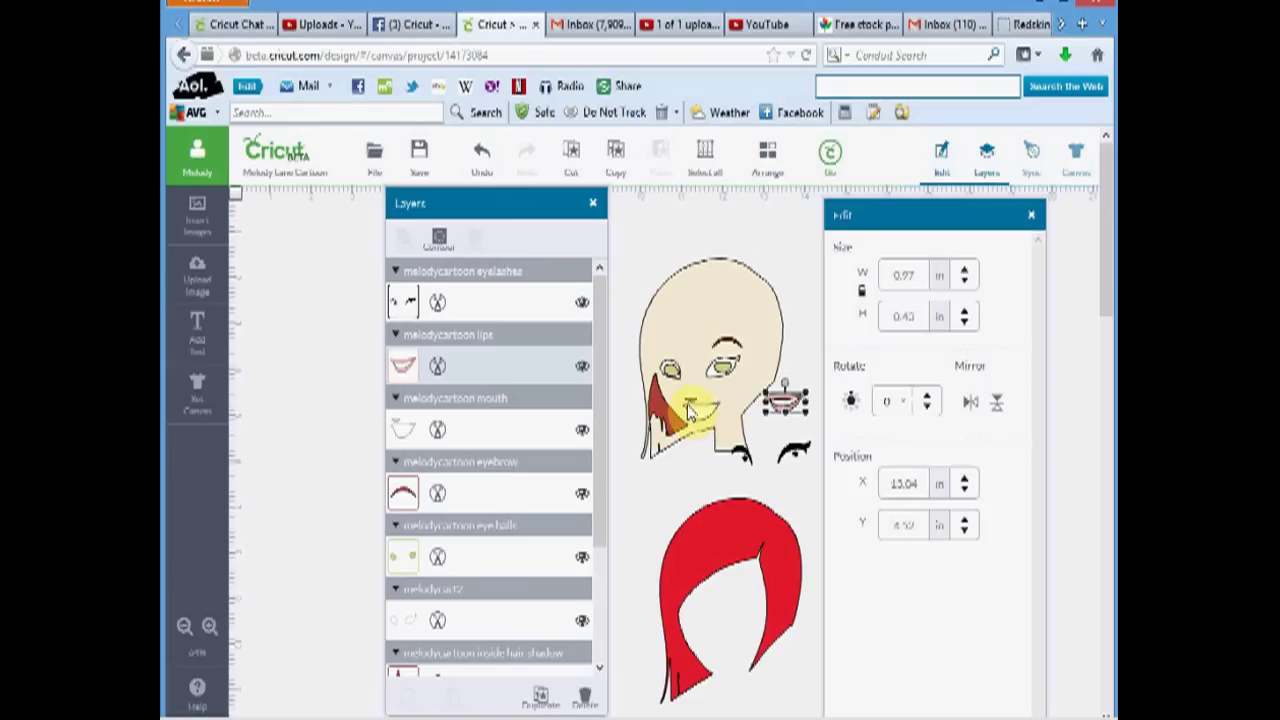
# - Nudge the mouth up slightly and drag the eyelashes back onto the eyes
pyautogui.click(697, 418)
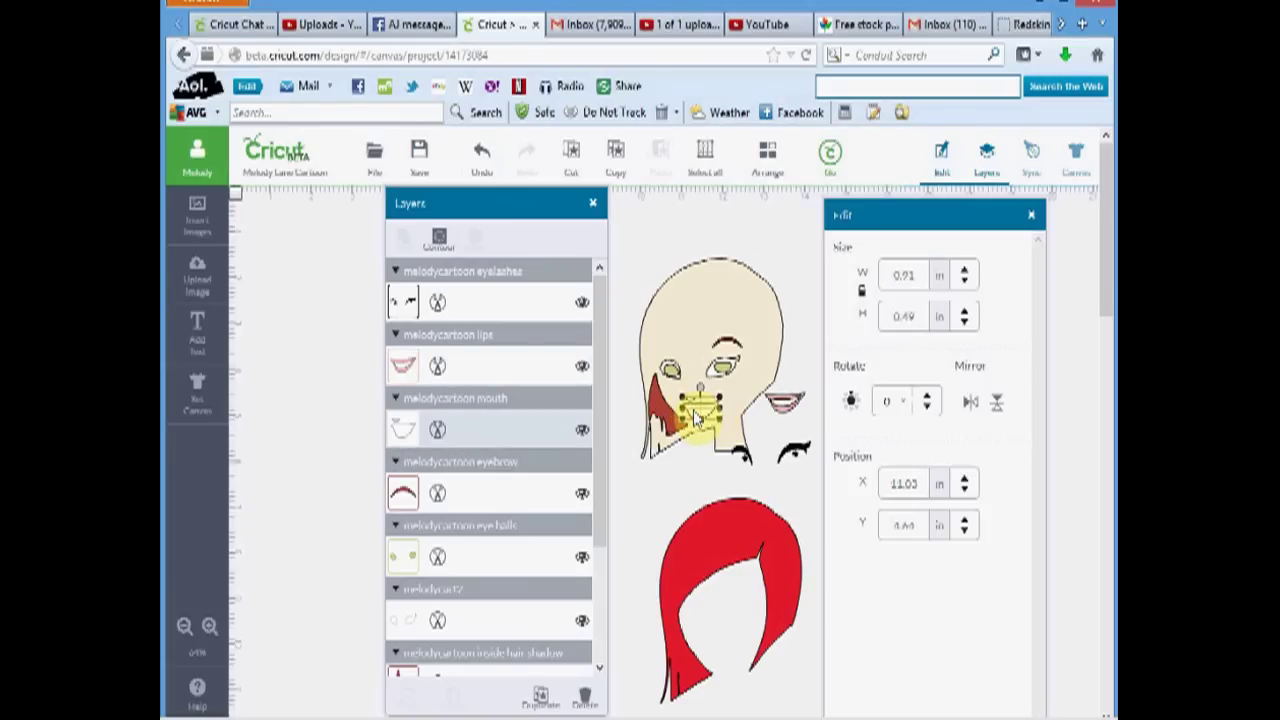
pyautogui.moveTo(697, 418); pyautogui.dragTo(697, 413)
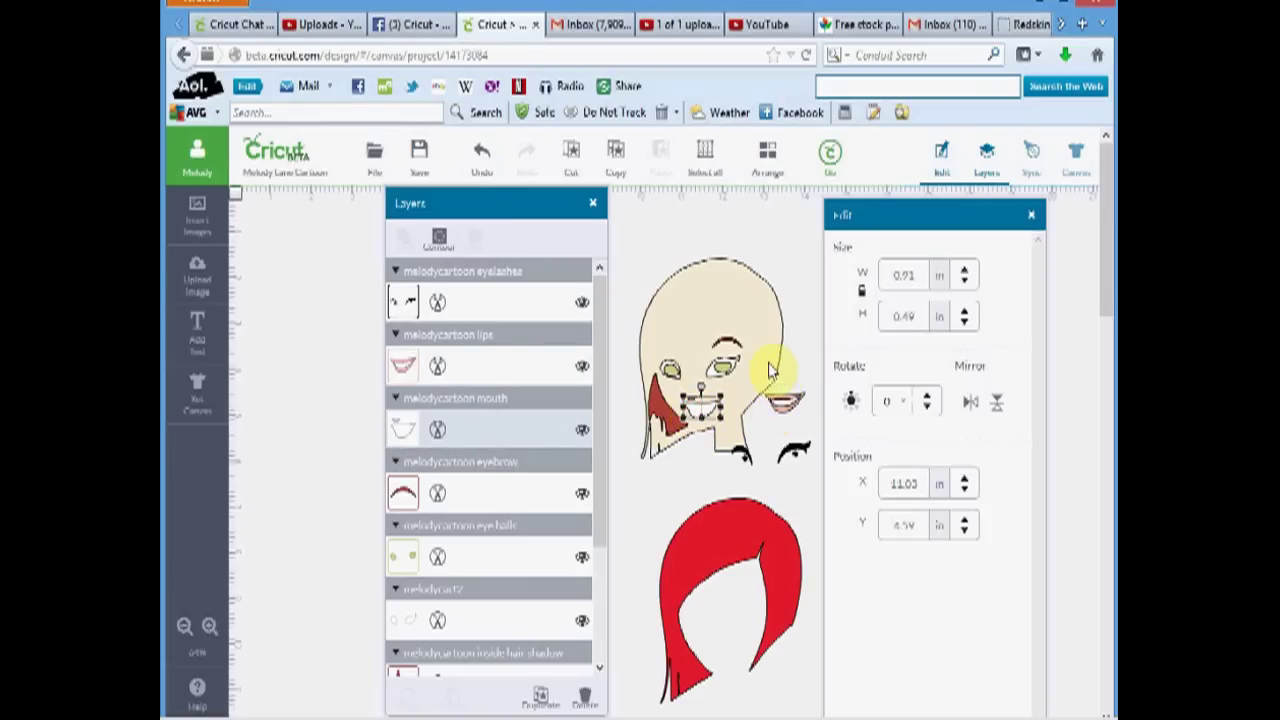
pyautogui.click(770, 368)
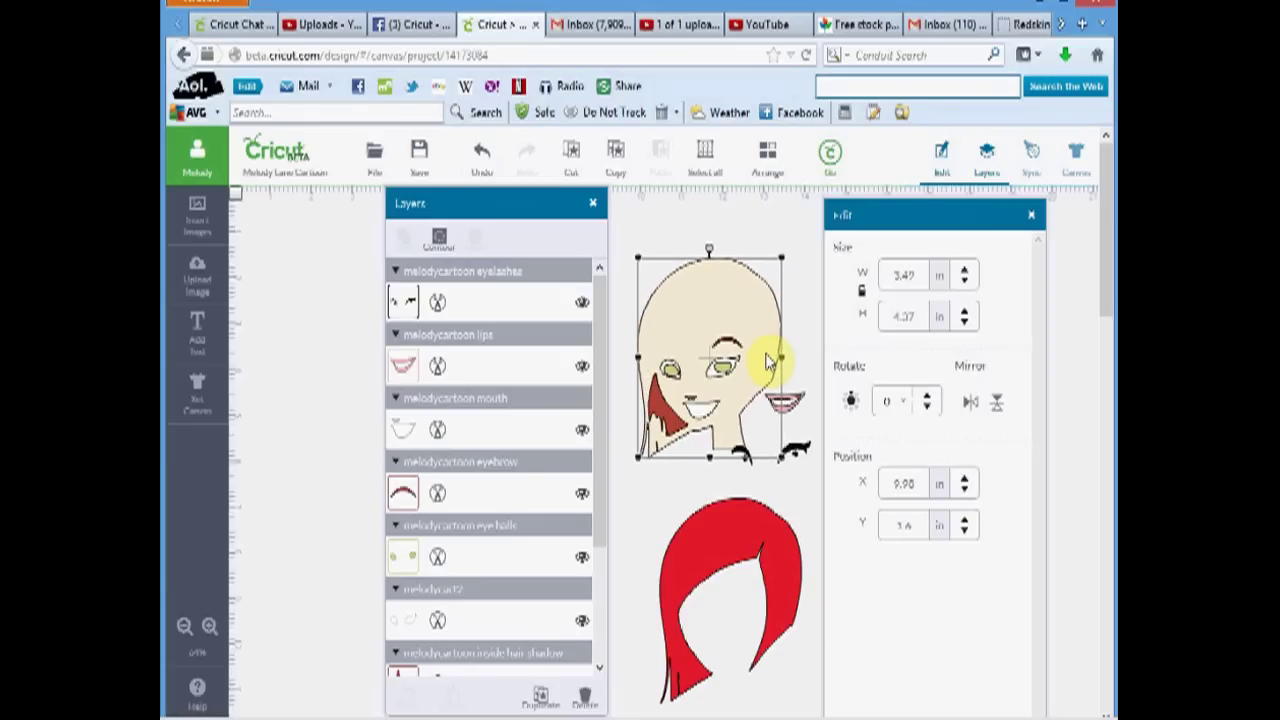
pyautogui.click(765, 353)
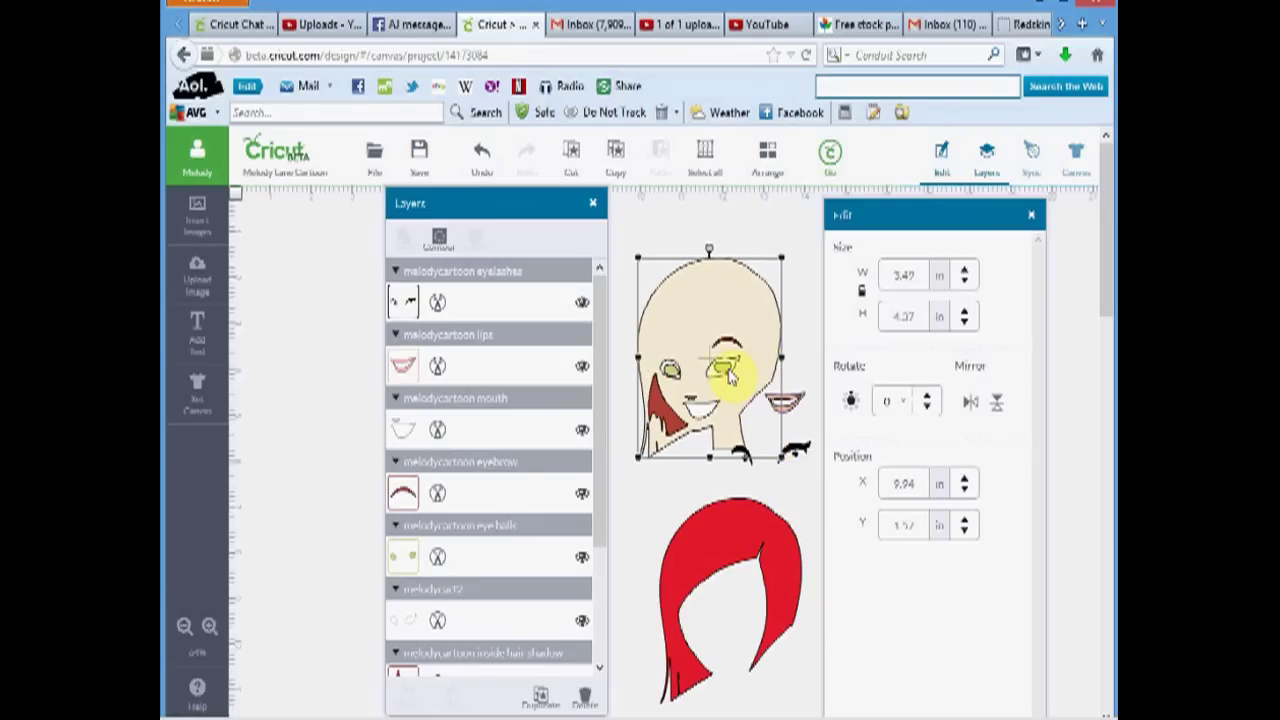
pyautogui.moveTo(800, 452); pyautogui.dragTo(729, 370)
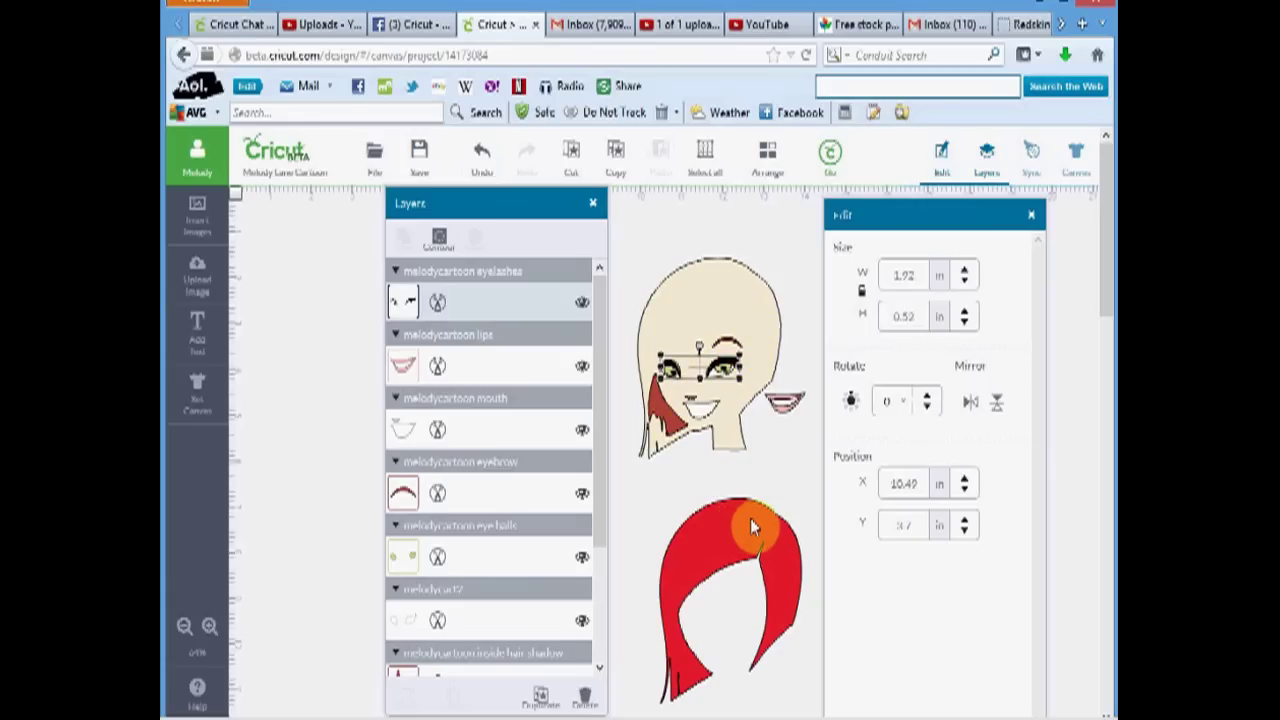
pyautogui.click(480, 160)
pyautogui.click(480, 160)
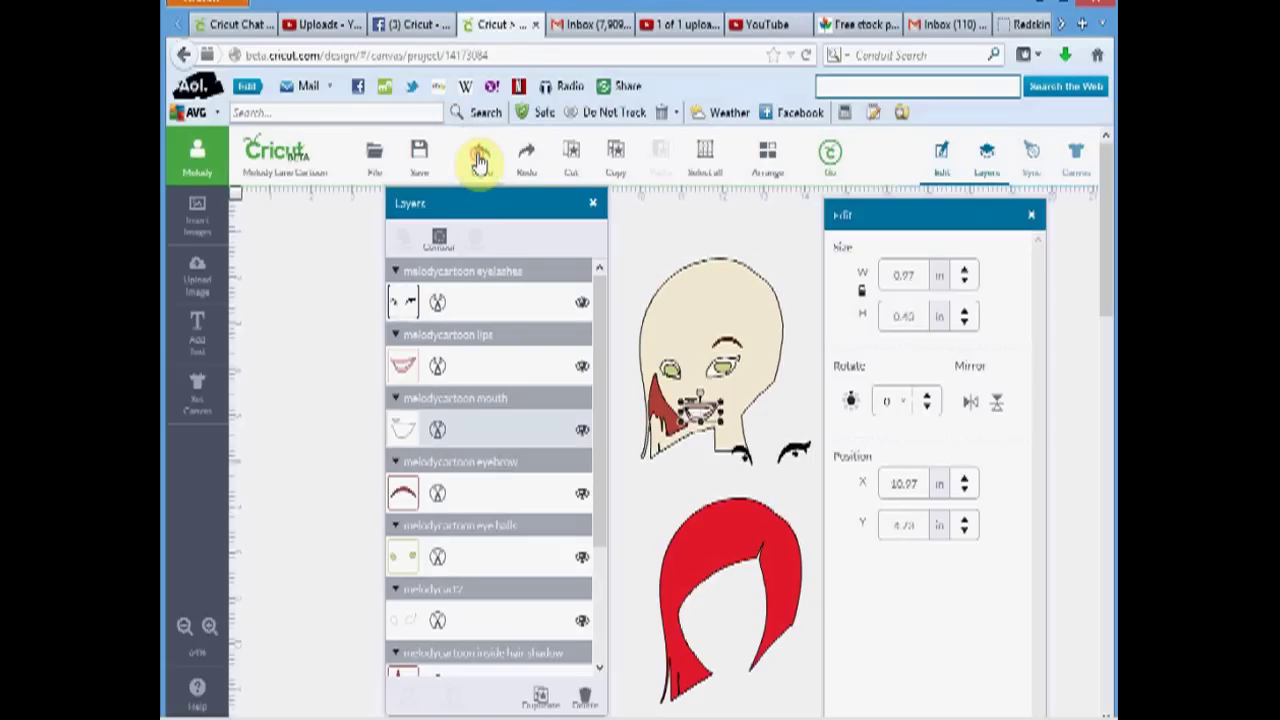
pyautogui.click(480, 160)
pyautogui.click(480, 160)
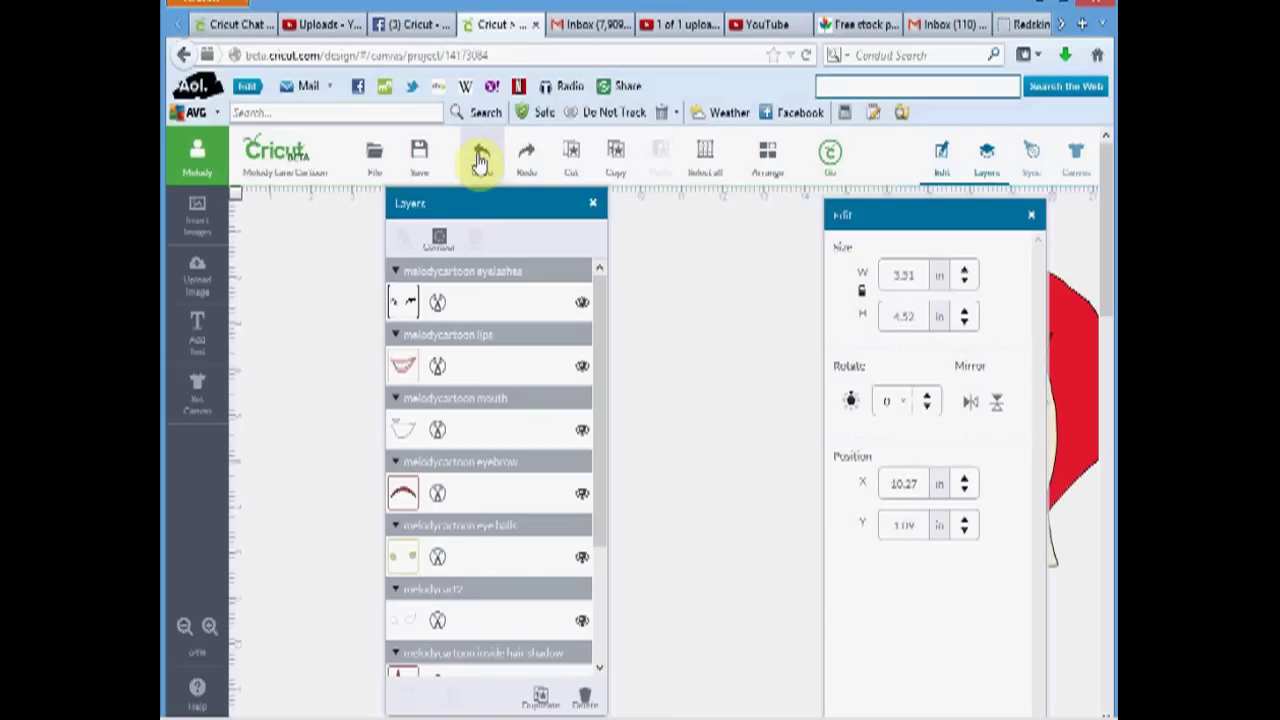
pyautogui.click(526, 160)
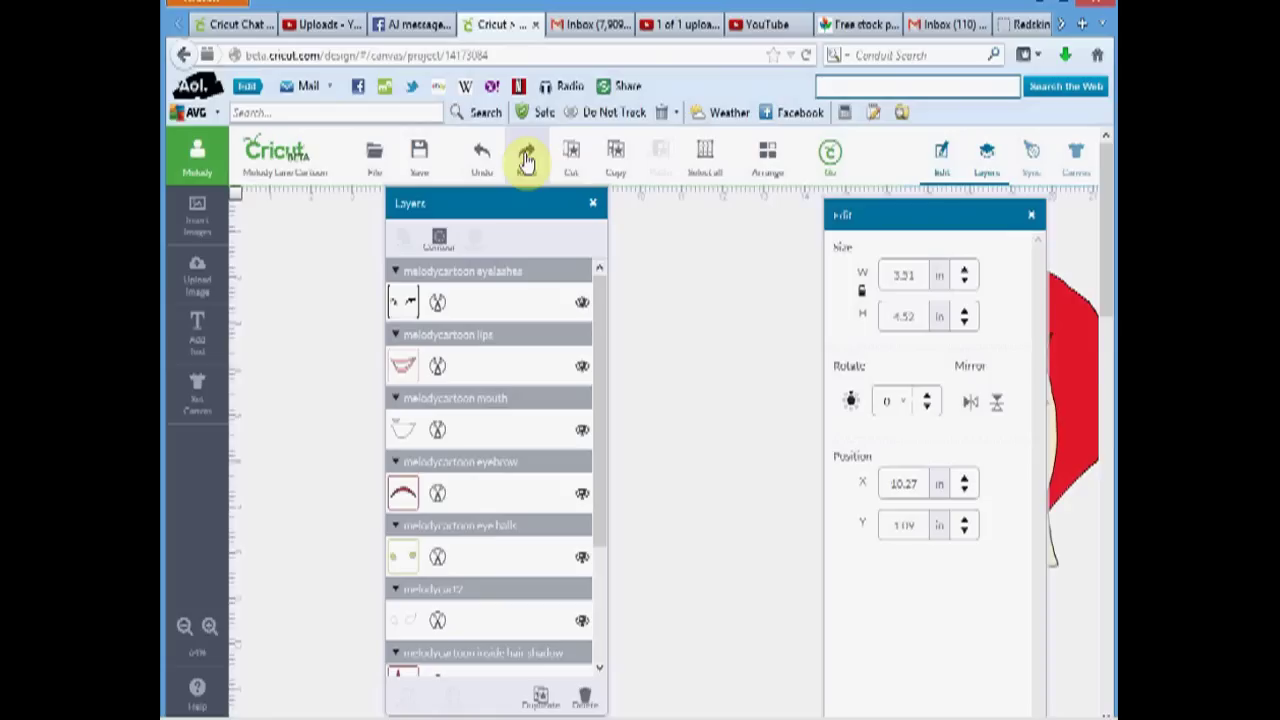
pyautogui.click(526, 160)
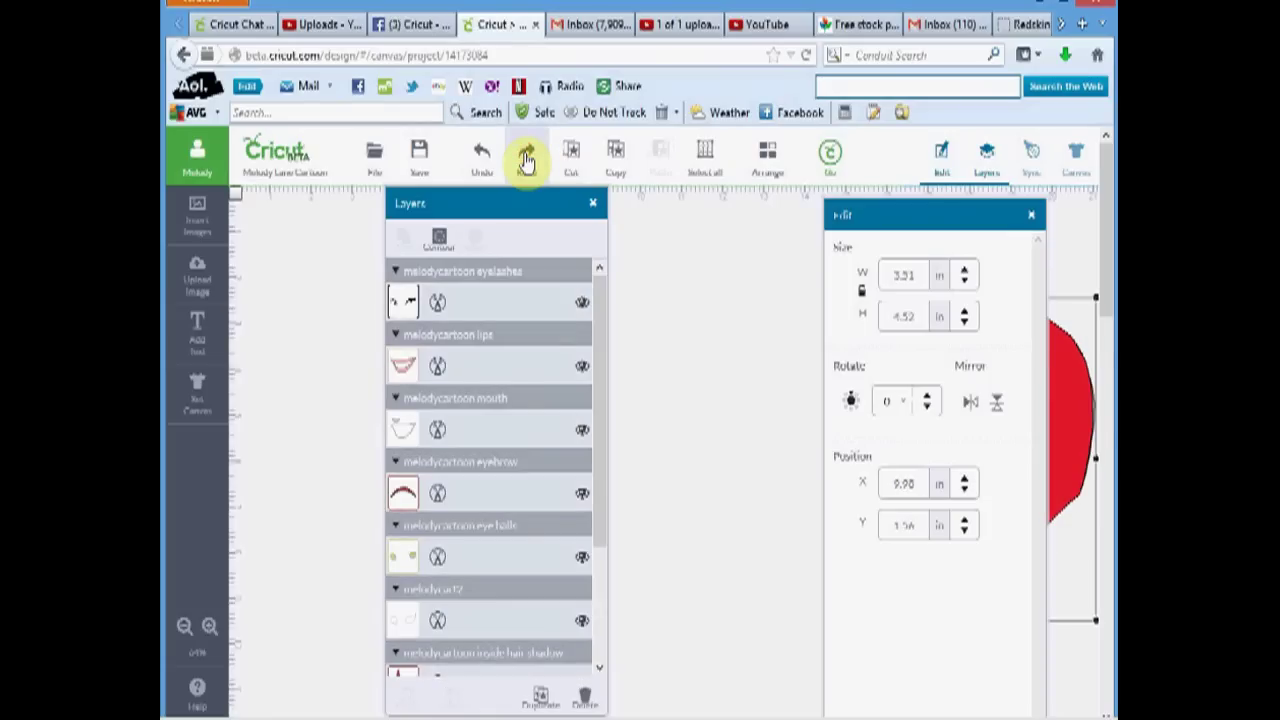
pyautogui.click(526, 160)
pyautogui.click(526, 160)
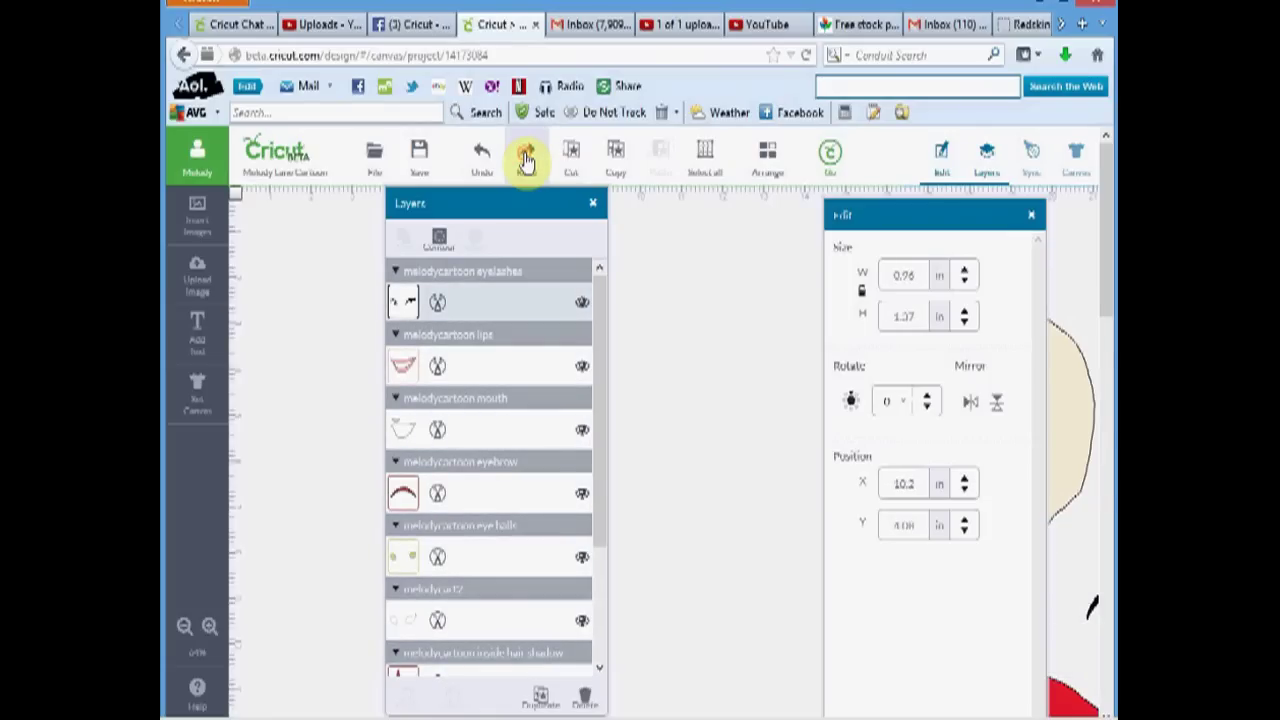
pyautogui.click(526, 160)
pyautogui.click(526, 160)
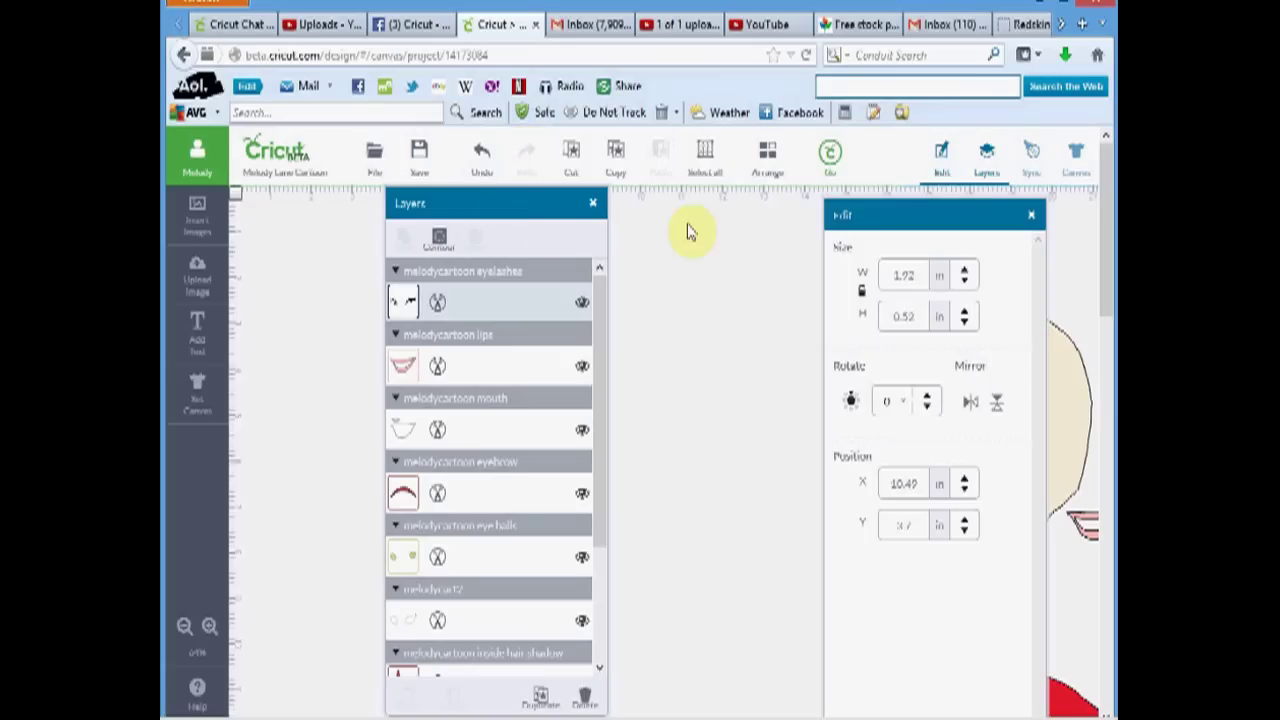
# - Move the Edit panel aside, then put the lips on the mouth and the red hair on the head
pyautogui.moveTo(943, 229)
pyautogui.mouseDown()
pyautogui.moveTo(643, 245)
pyautogui.moveTo(691, 234)
pyautogui.mouseUp()
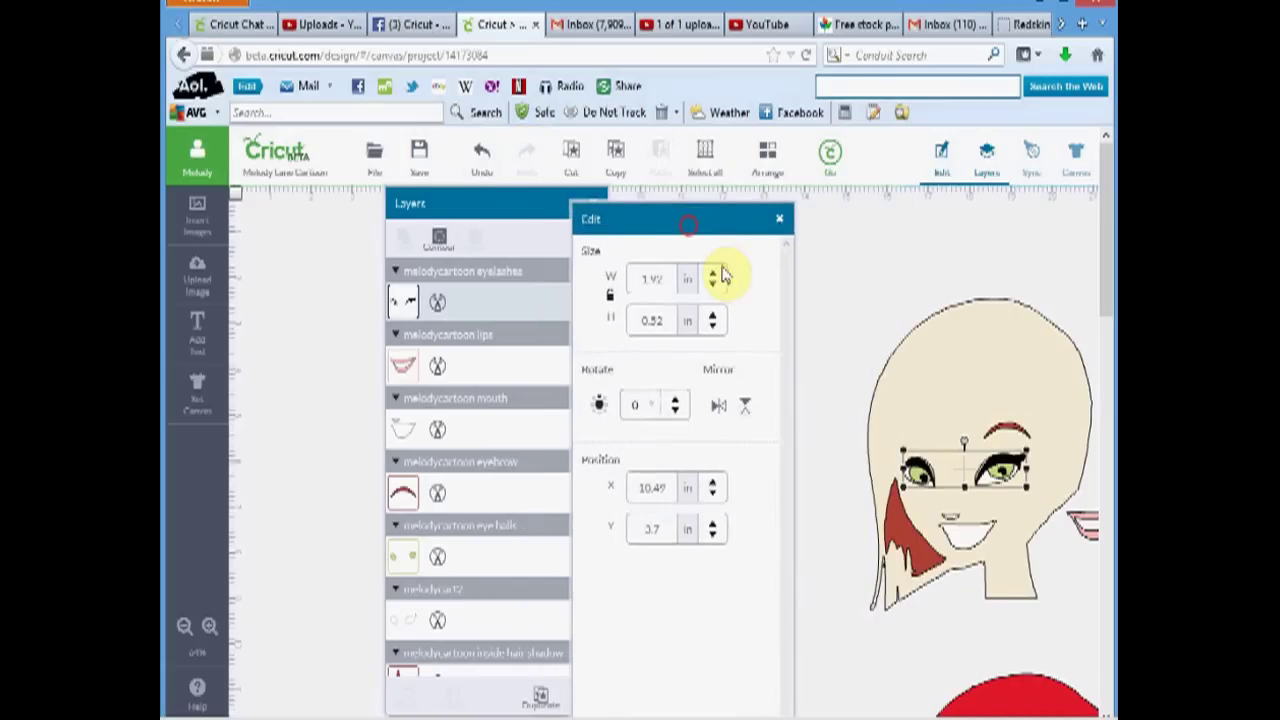
pyautogui.moveTo(1085, 527); pyautogui.dragTo(953, 540)
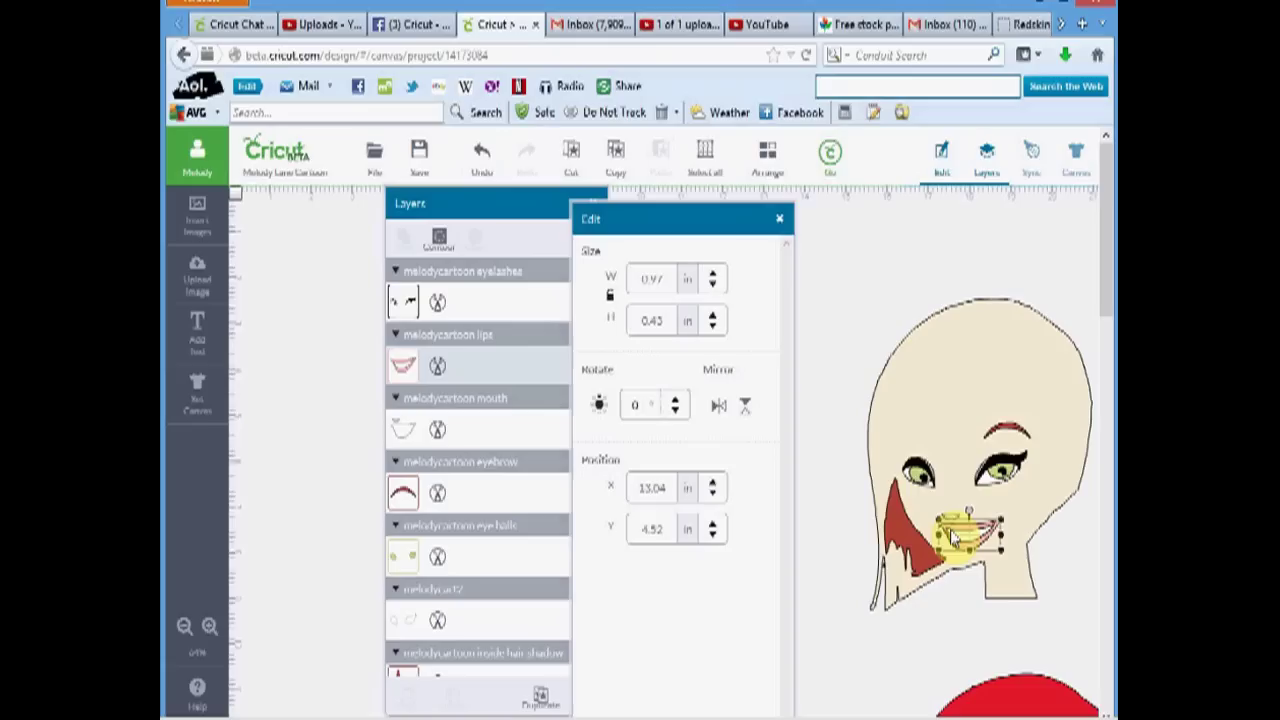
pyautogui.moveTo(1025, 695); pyautogui.dragTo(993, 322)
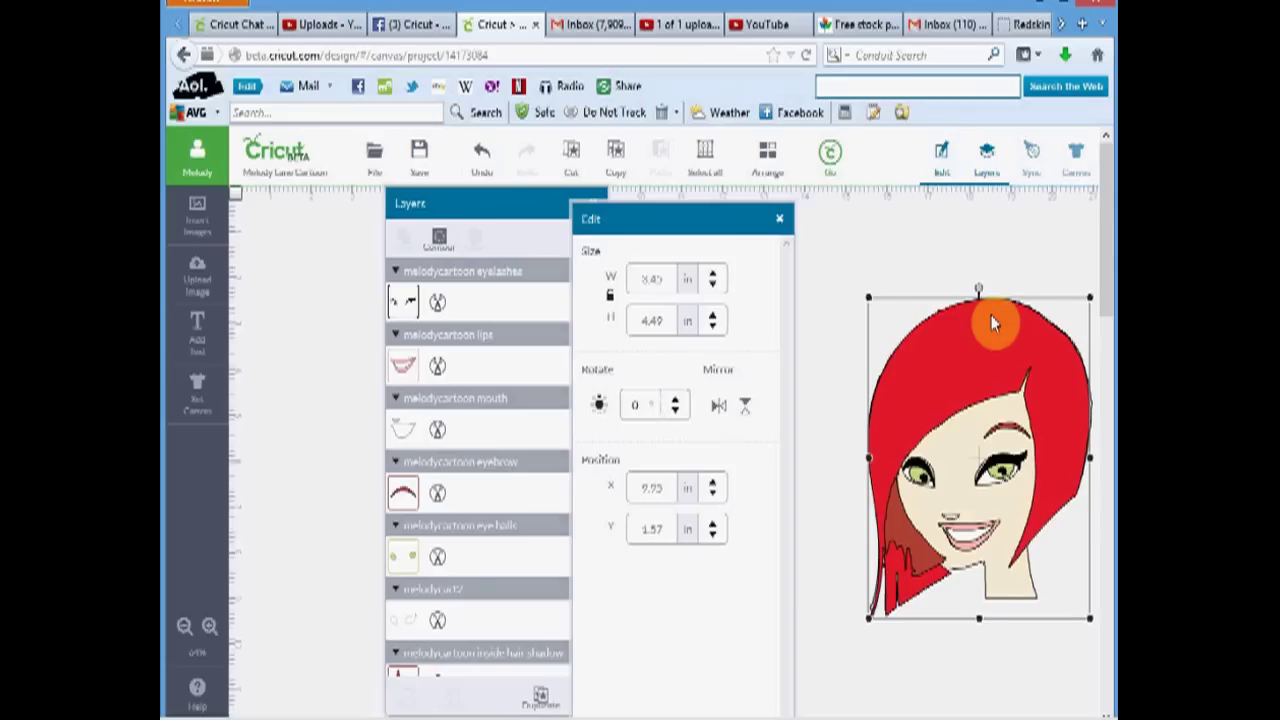
# - Shift the eyelashes slightly into place and deselect the finished head
pyautogui.click(1003, 466)
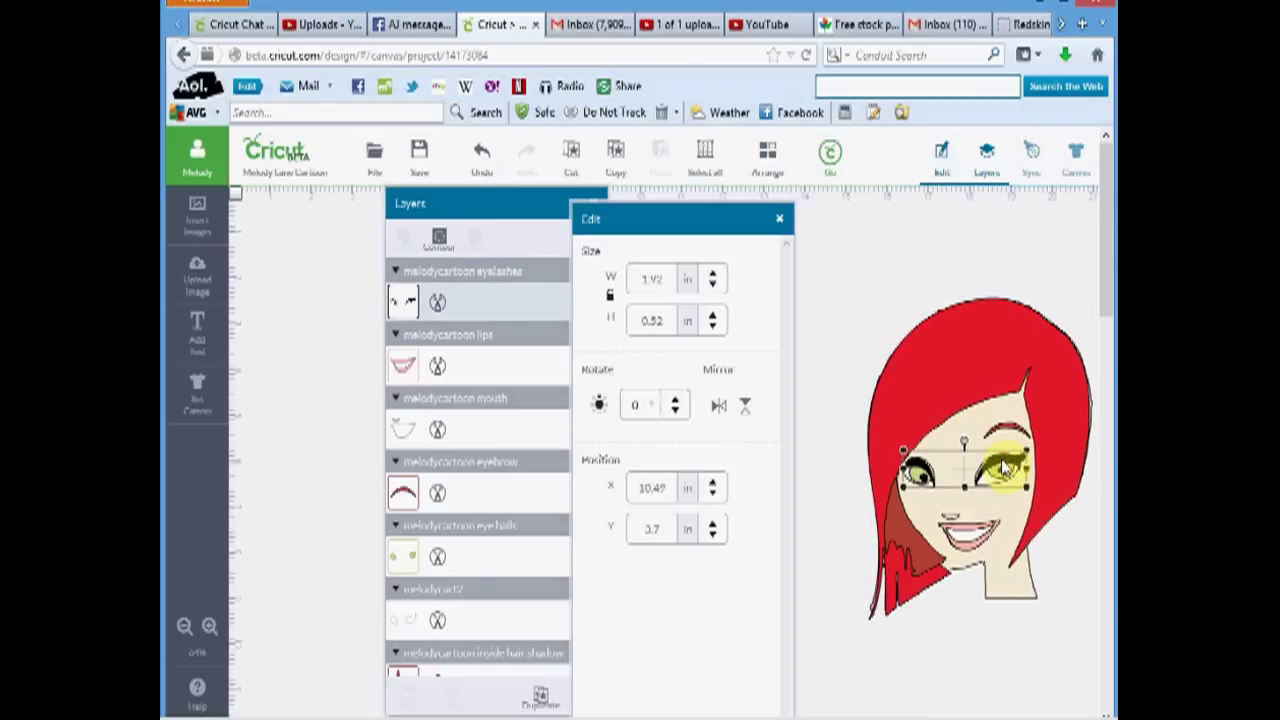
pyautogui.moveTo(1003, 466); pyautogui.dragTo(1006, 460)
pyautogui.click(910, 248)
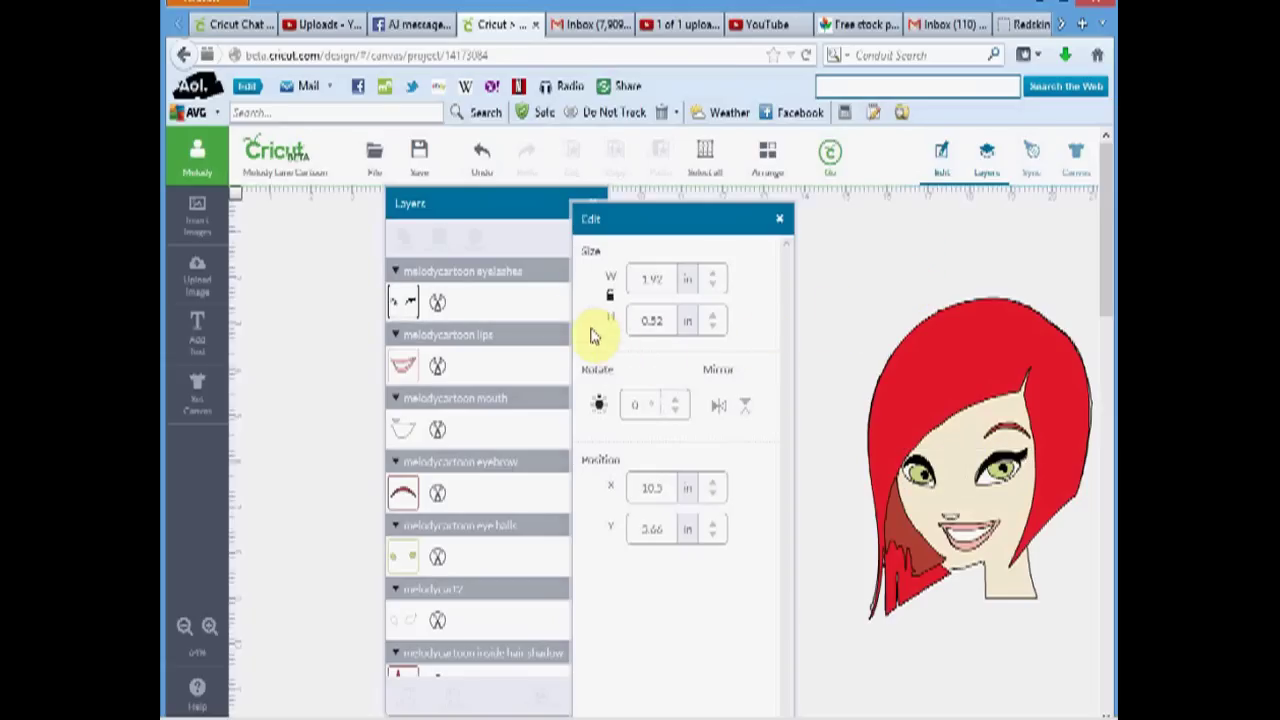
pyautogui.click(481, 303)
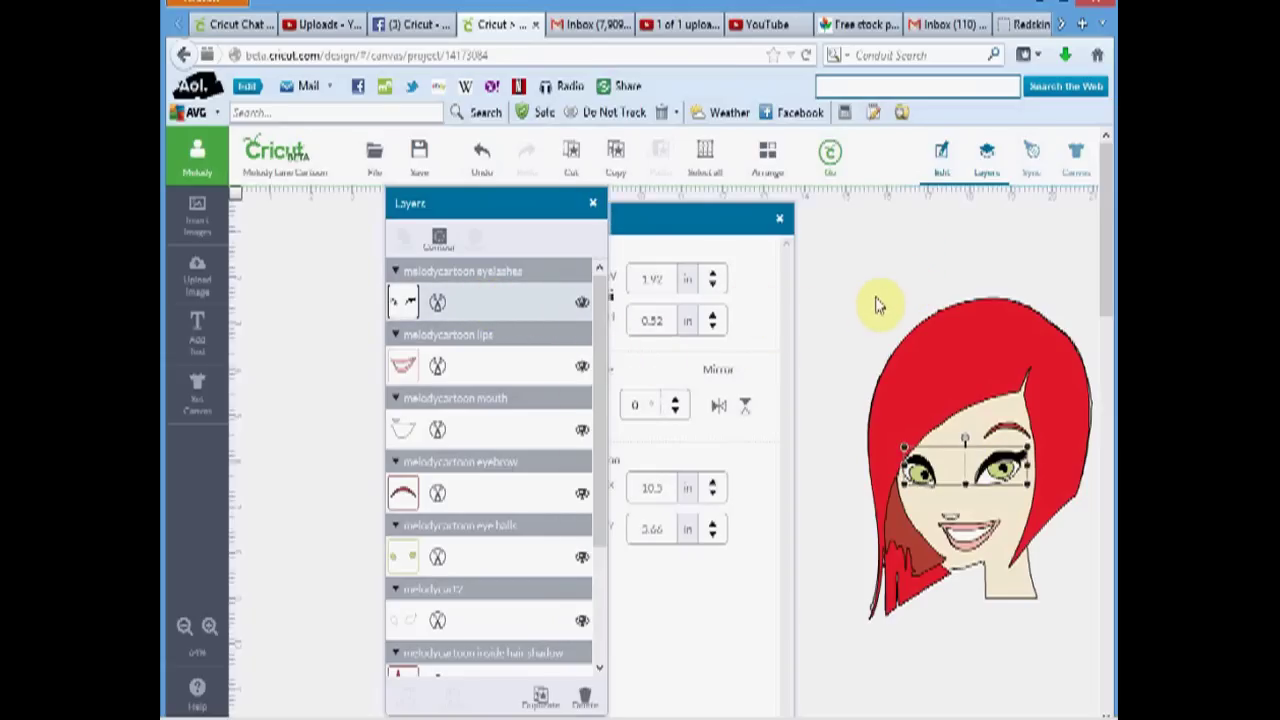
pyautogui.click(843, 282)
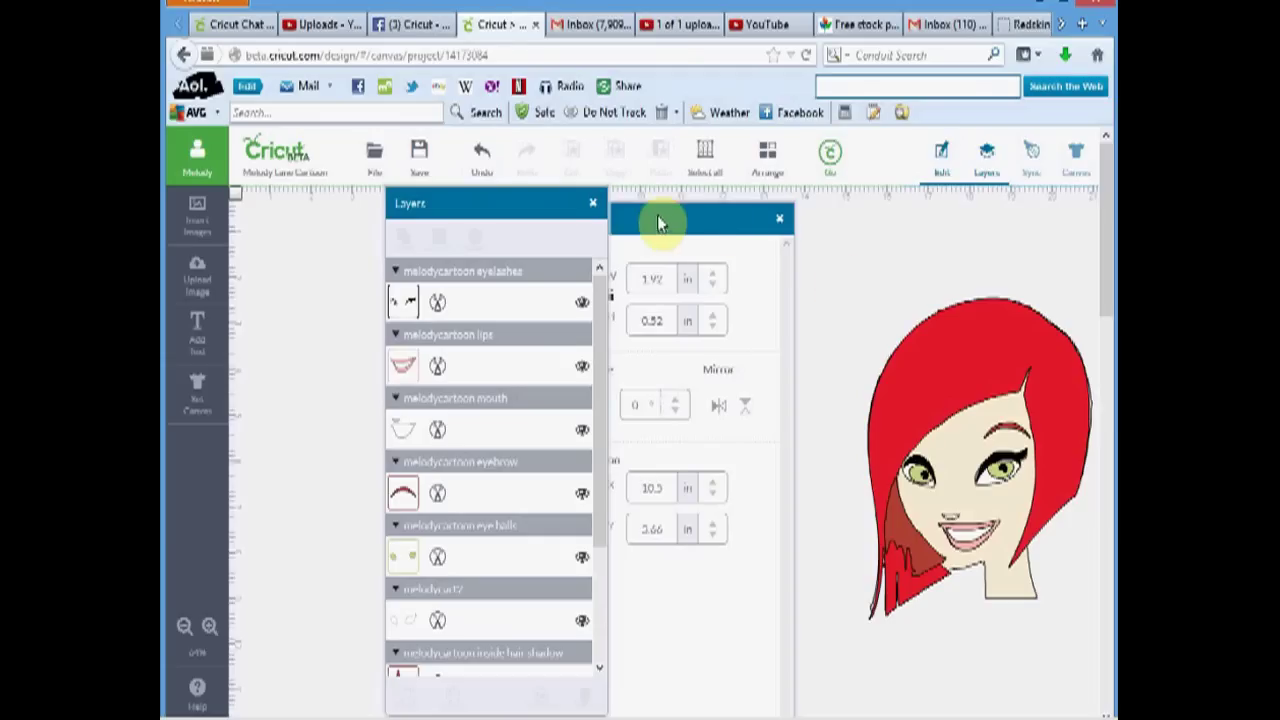
pyautogui.click(377, 165)
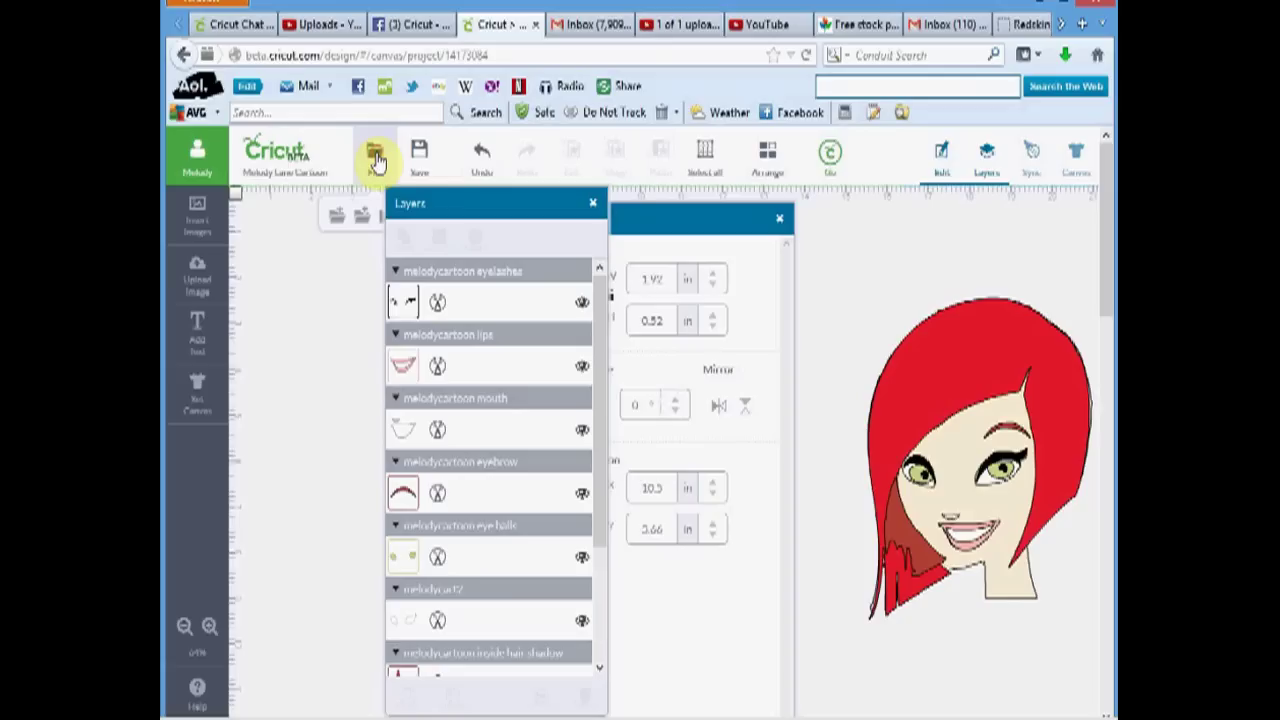
# - Discard the unsaved cartoon project for a new blank canvas and start an image upload
pyautogui.click(338, 218)
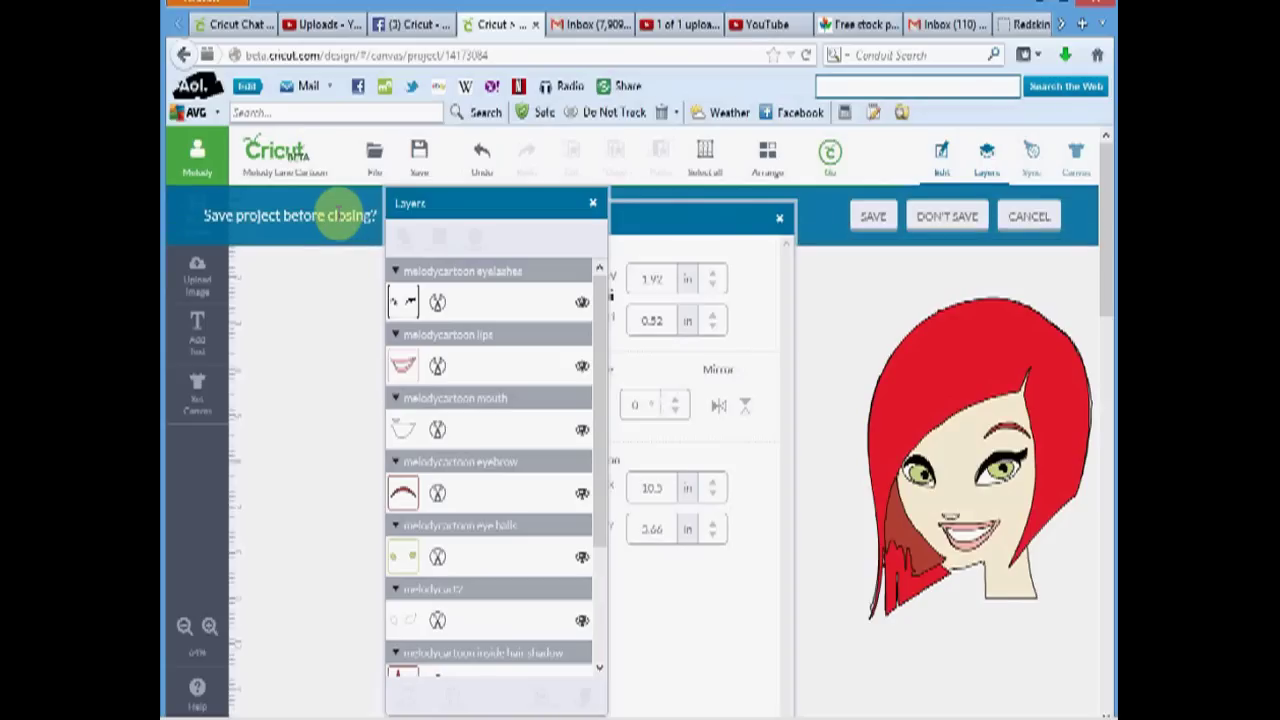
pyautogui.click(943, 218)
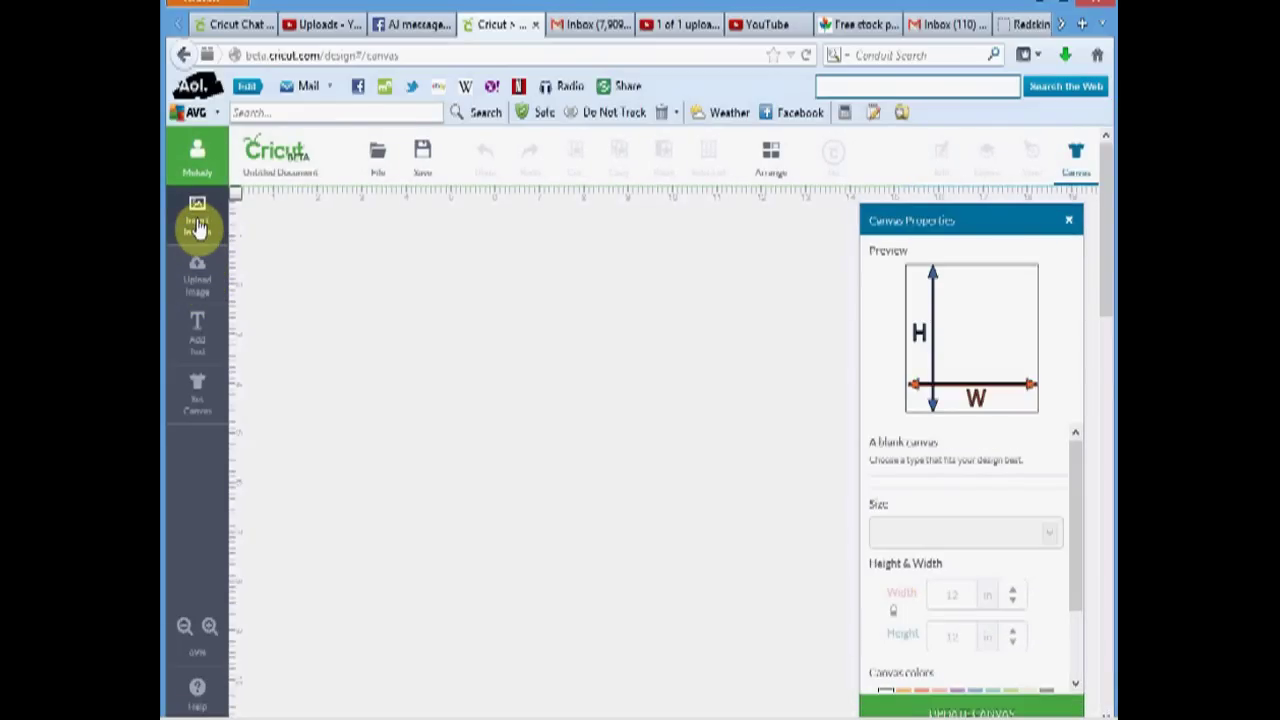
pyautogui.click(198, 278)
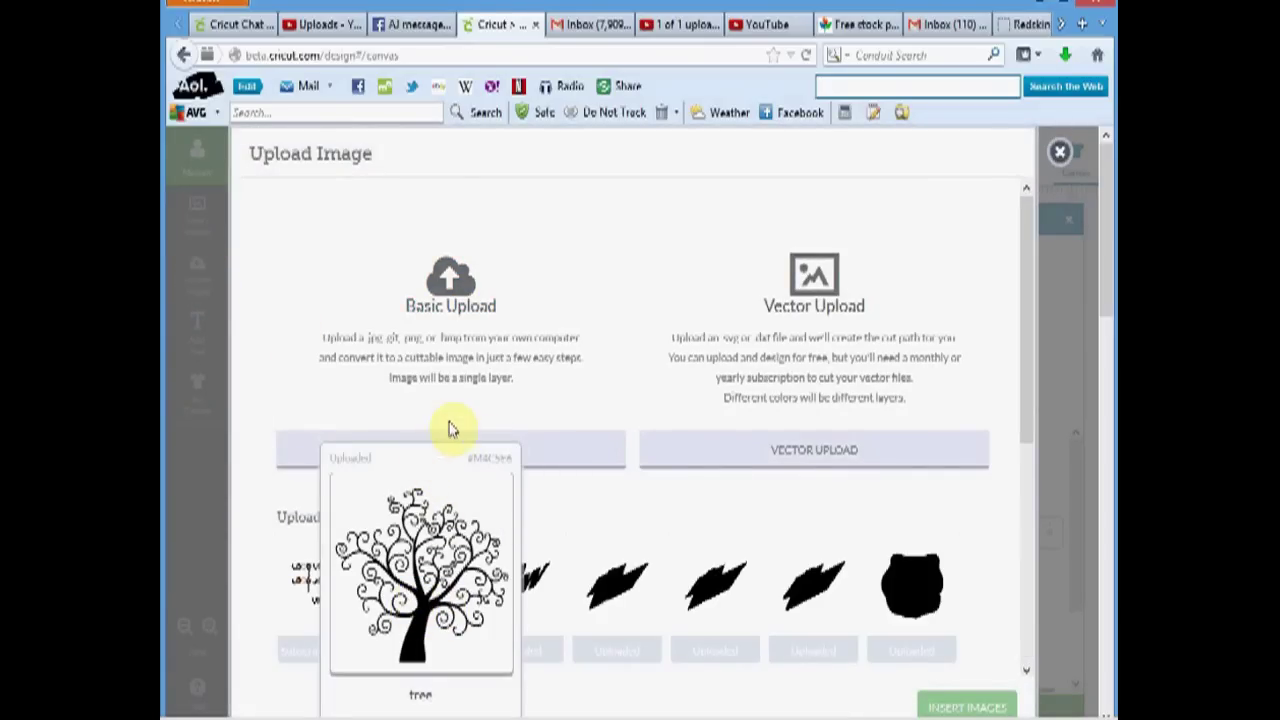
pyautogui.click(857, 24)
pyautogui.moveTo(1107, 355); pyautogui.dragTo(1104, 175)
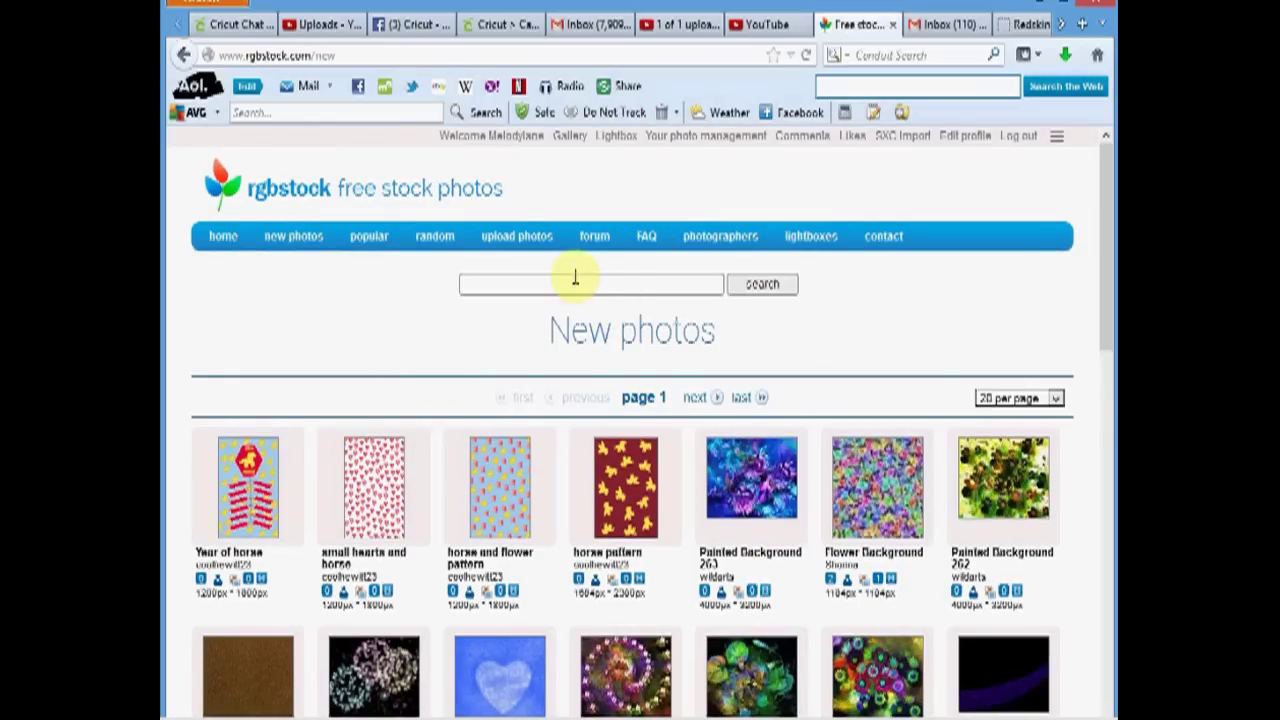
pyautogui.moveTo(1103, 300)
pyautogui.mouseDown()
pyautogui.moveTo(1099, 636)
pyautogui.moveTo(1108, 345)
pyautogui.mouseUp()
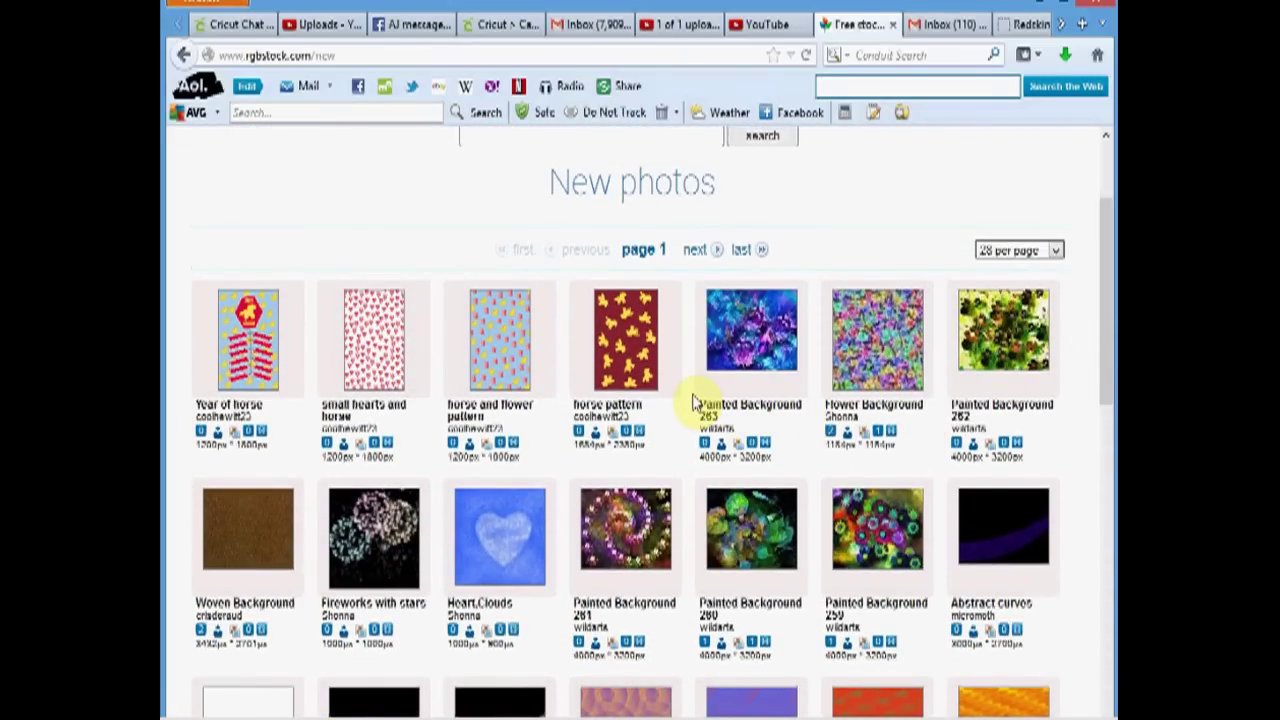
pyautogui.click(480, 30)
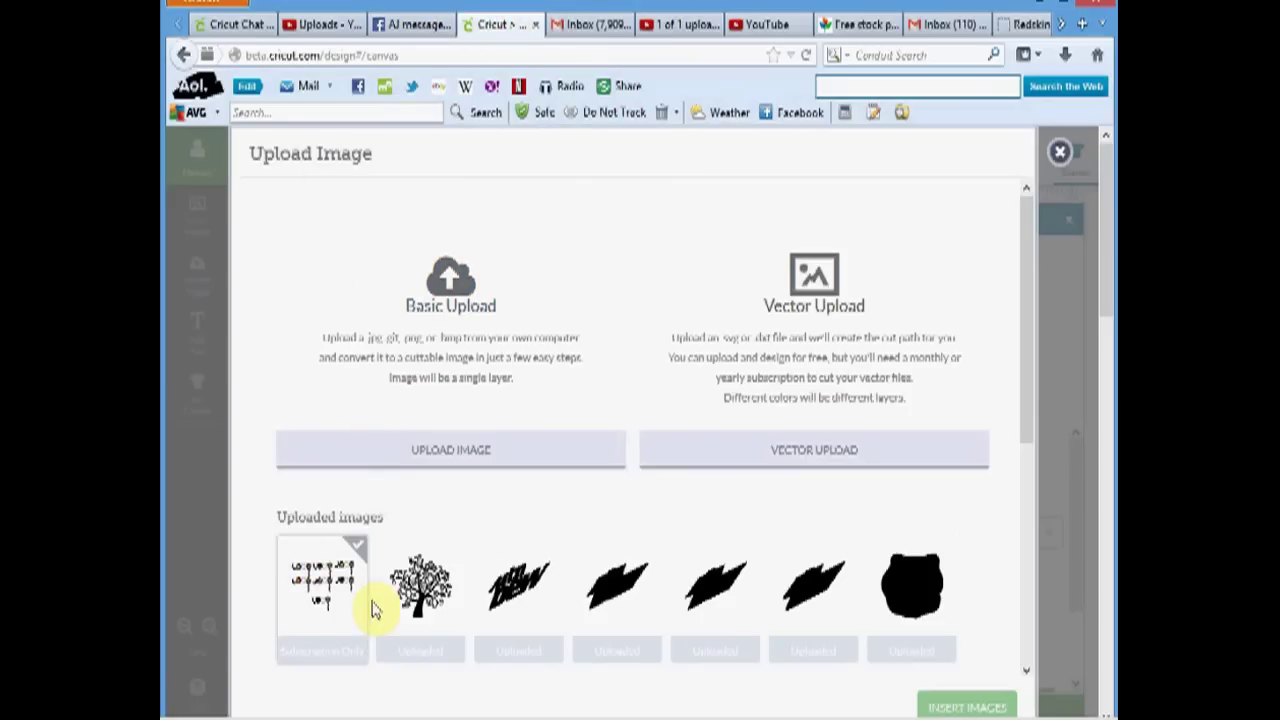
# - Start a basic image upload and pick the tree picture mhcl.daC from Downloads
pyautogui.click(447, 440)
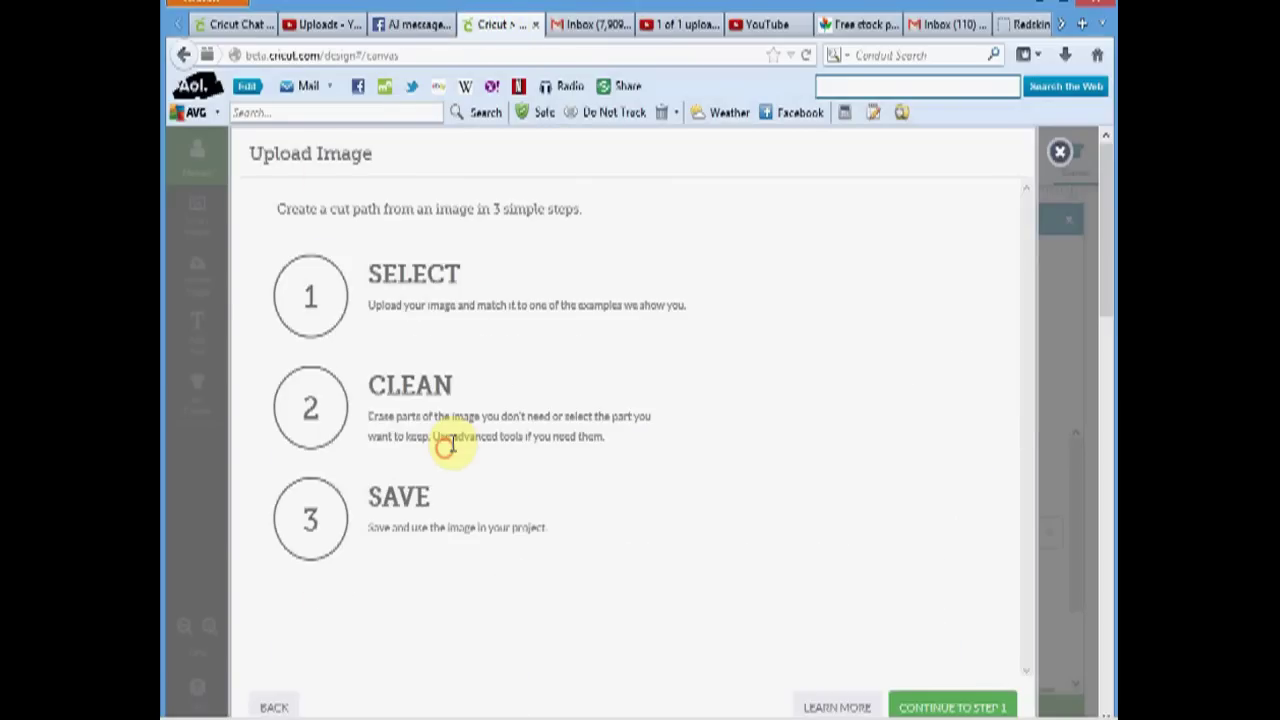
pyautogui.click(940, 706)
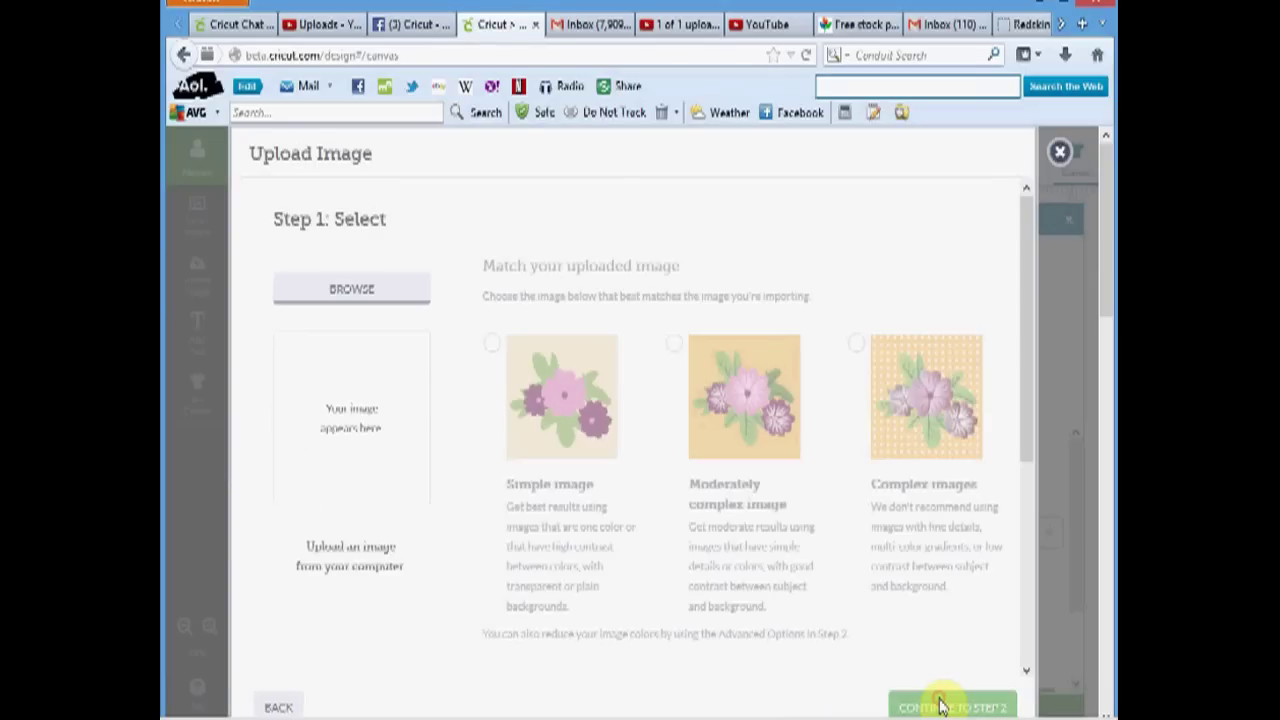
pyautogui.click(371, 285)
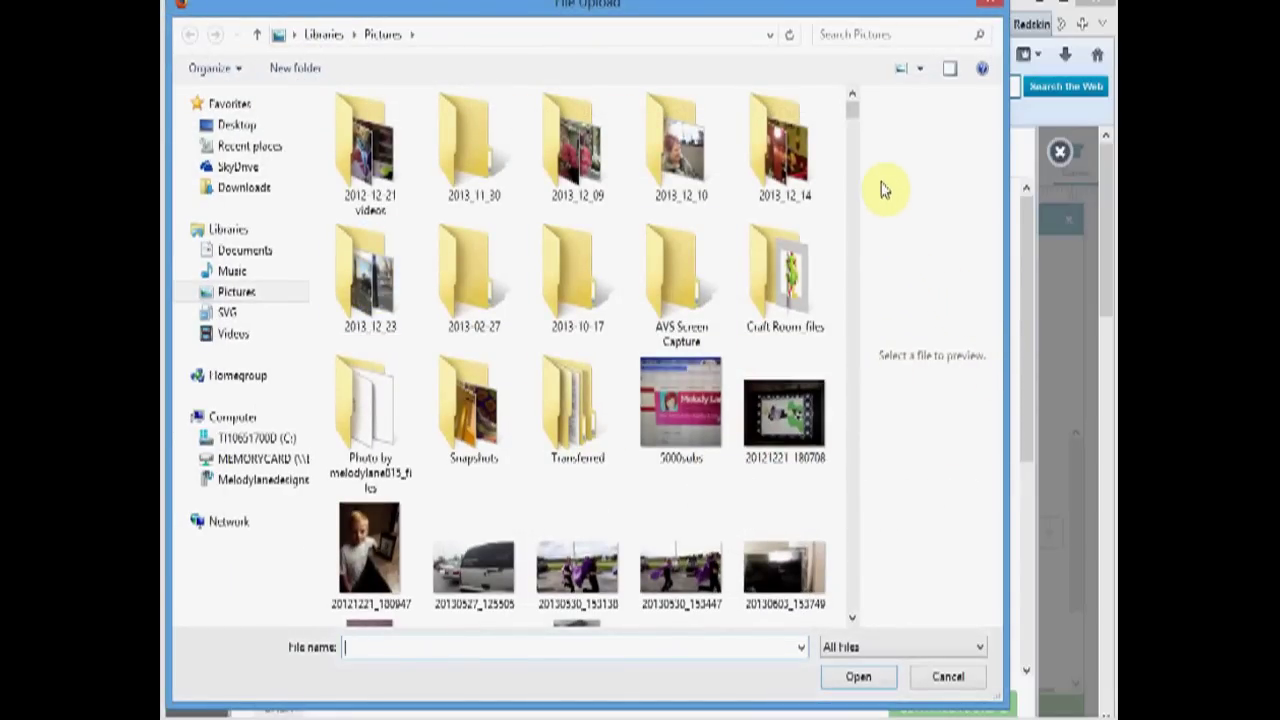
pyautogui.moveTo(851, 113); pyautogui.dragTo(849, 167)
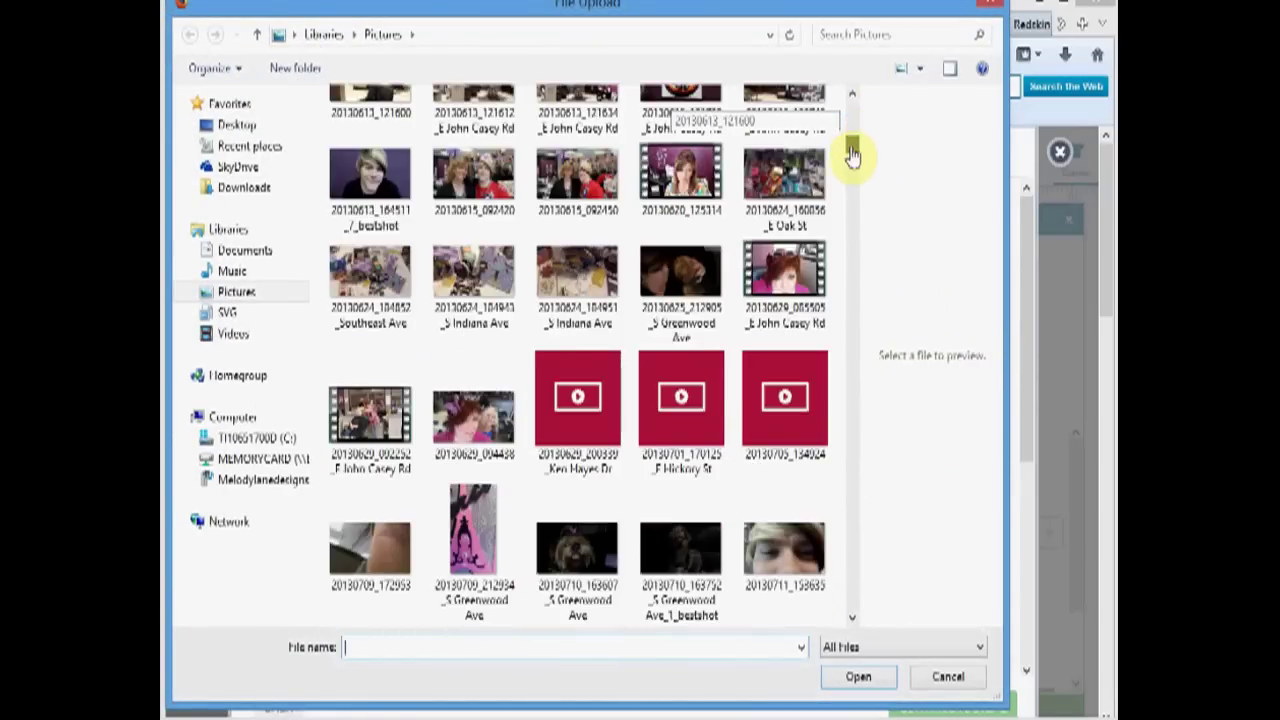
pyautogui.scroll(-1, 849, 167)
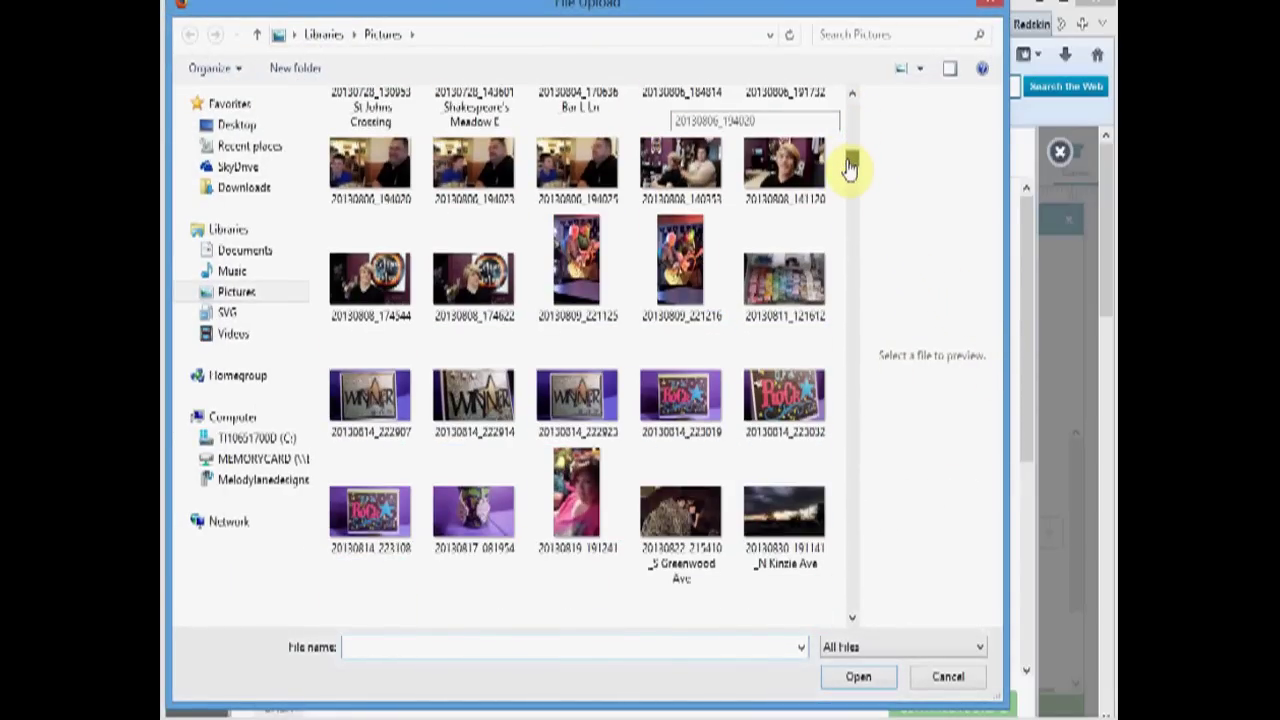
pyautogui.moveTo(849, 167); pyautogui.dragTo(849, 135)
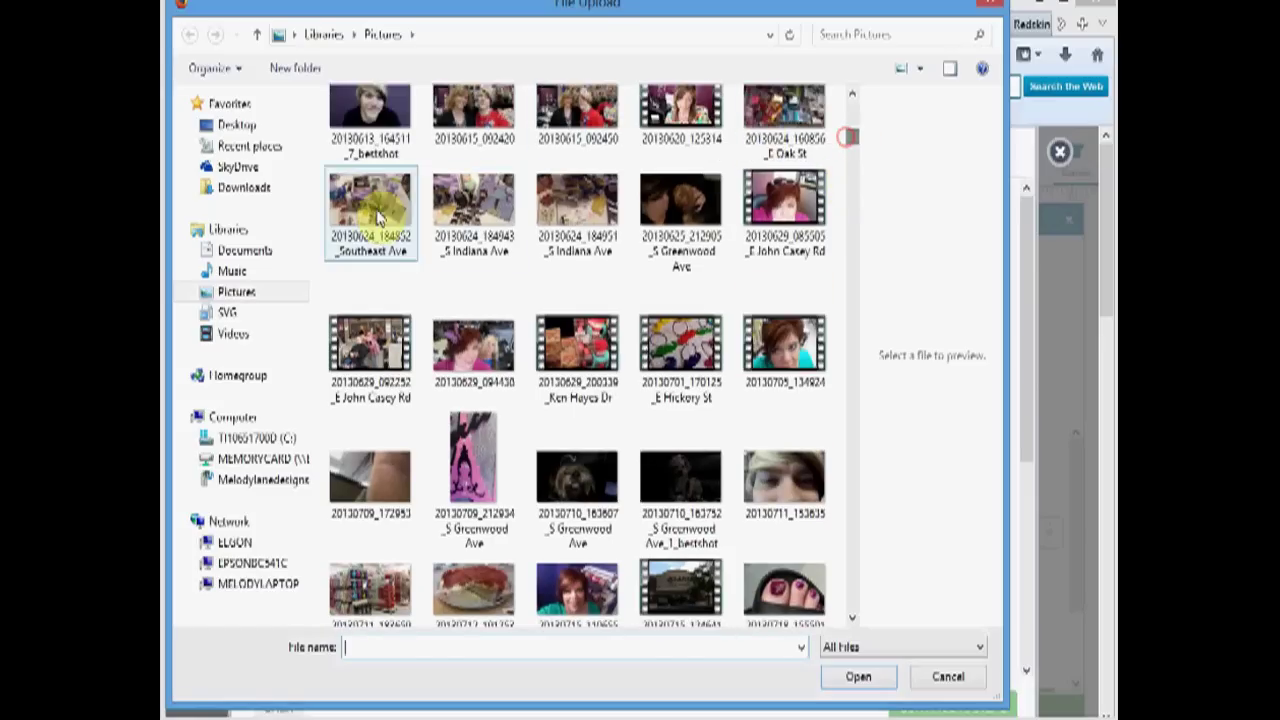
pyautogui.click(243, 188)
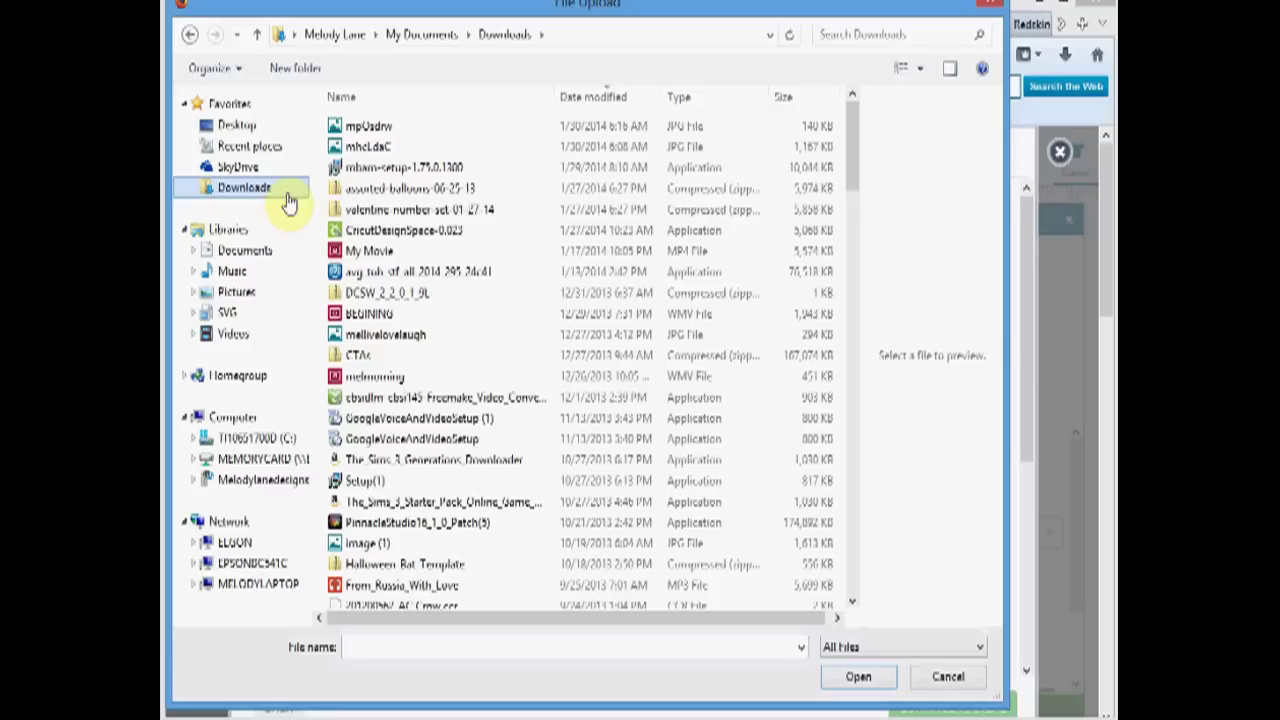
pyautogui.click(377, 127)
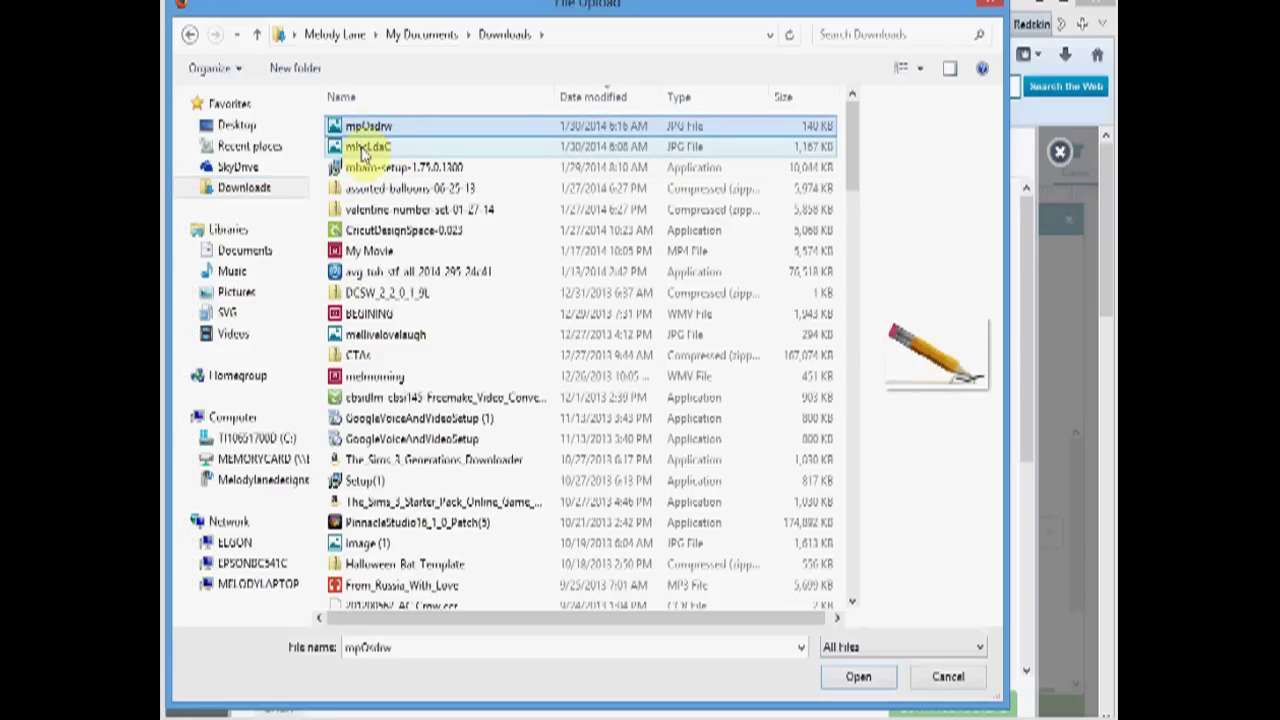
pyautogui.click(363, 150)
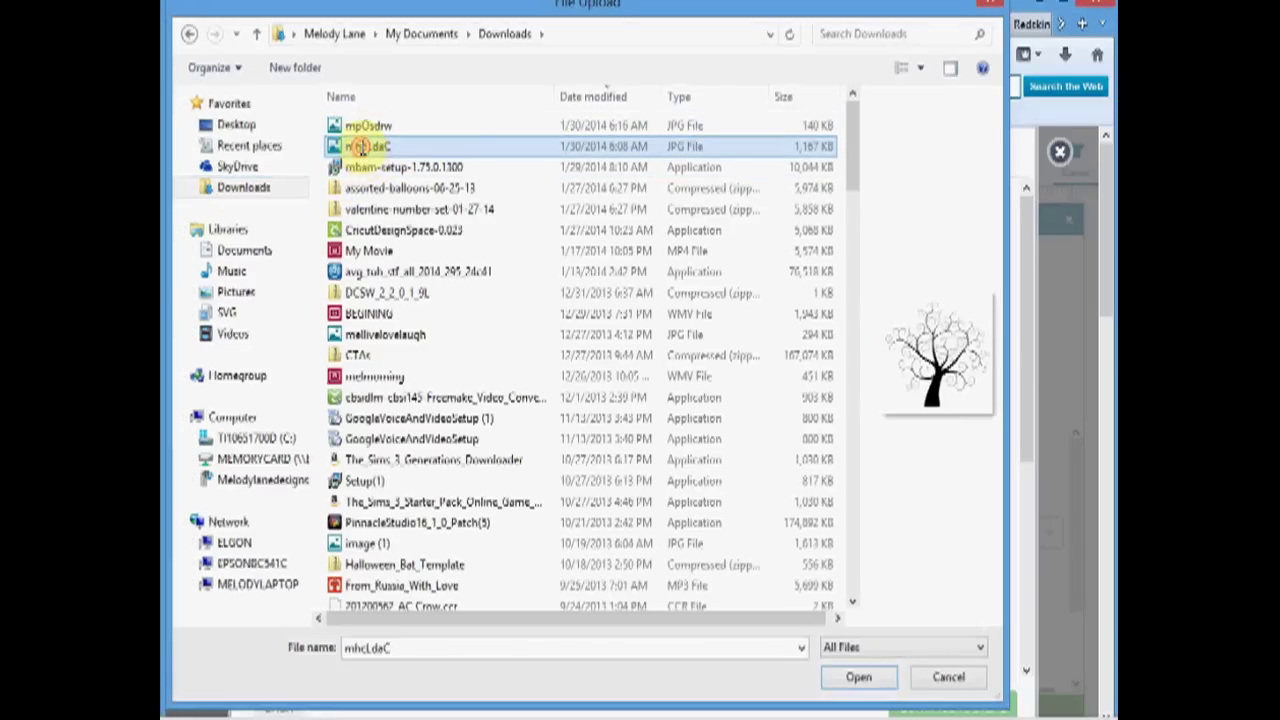
pyautogui.doubleClick(363, 148)
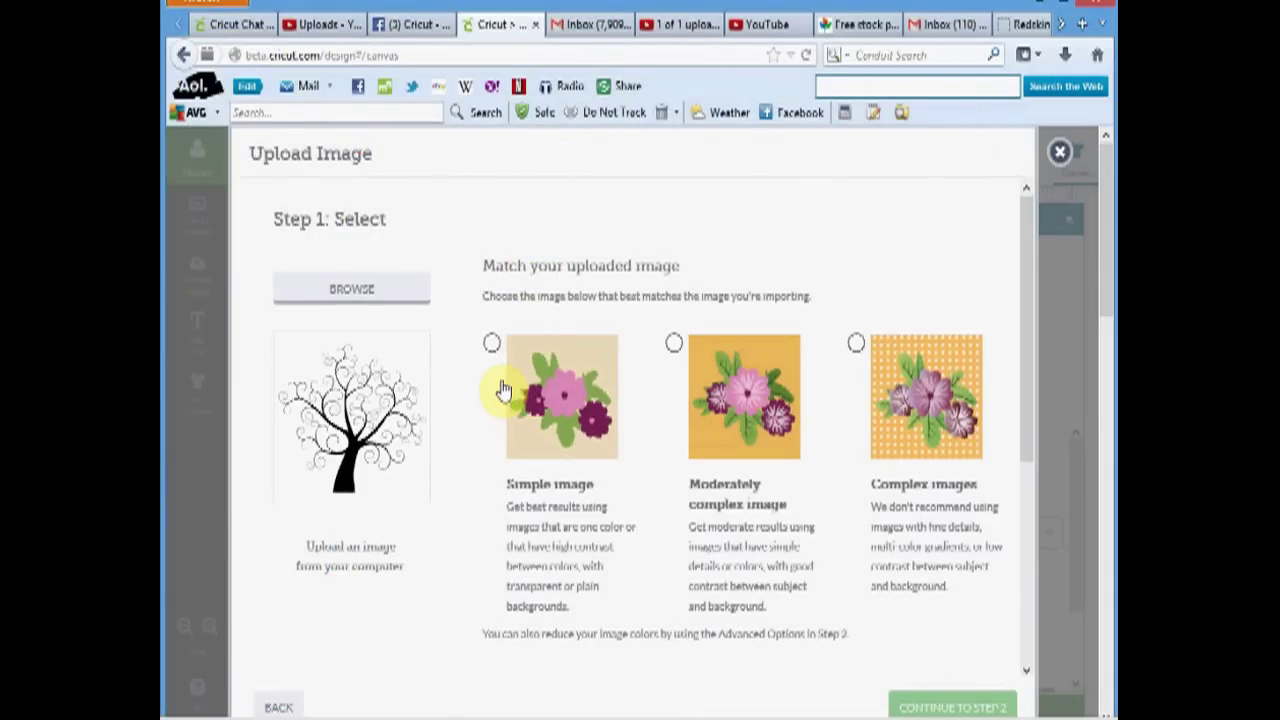
# - Mark the tree as a Simple image and magic-wand away its grey background
pyautogui.click(491, 345)
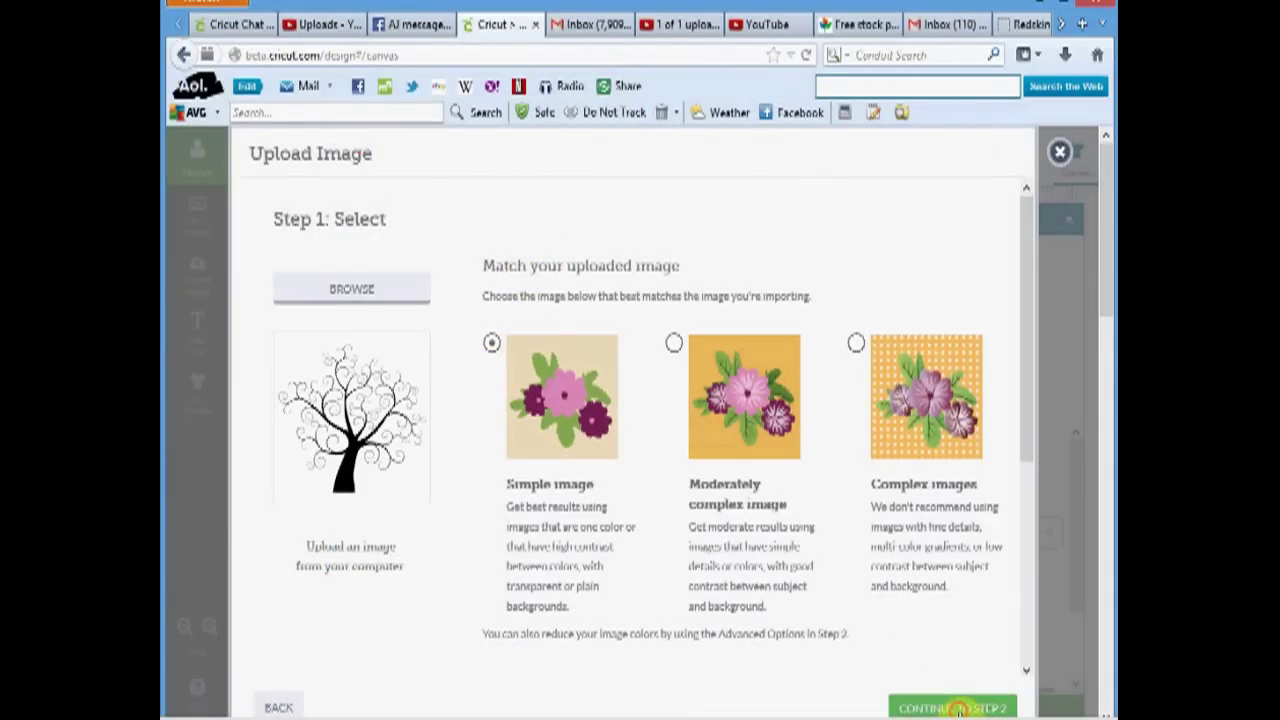
pyautogui.click(958, 708)
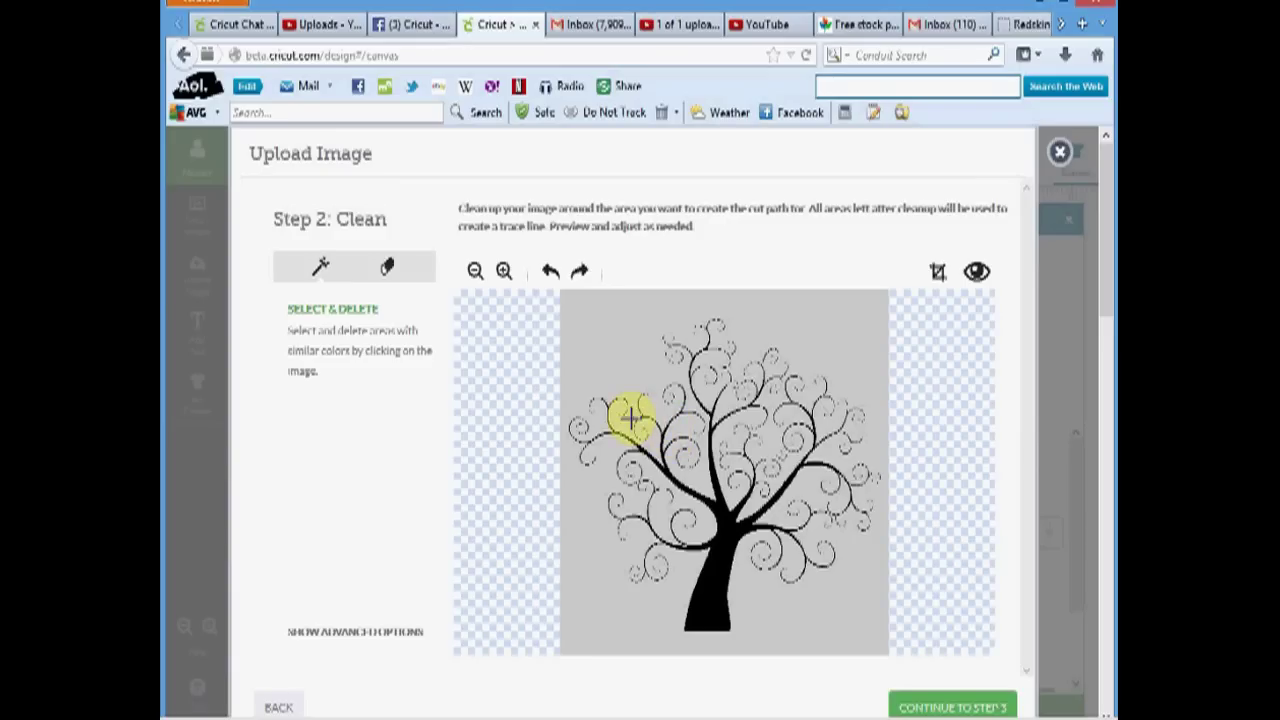
pyautogui.click(320, 270)
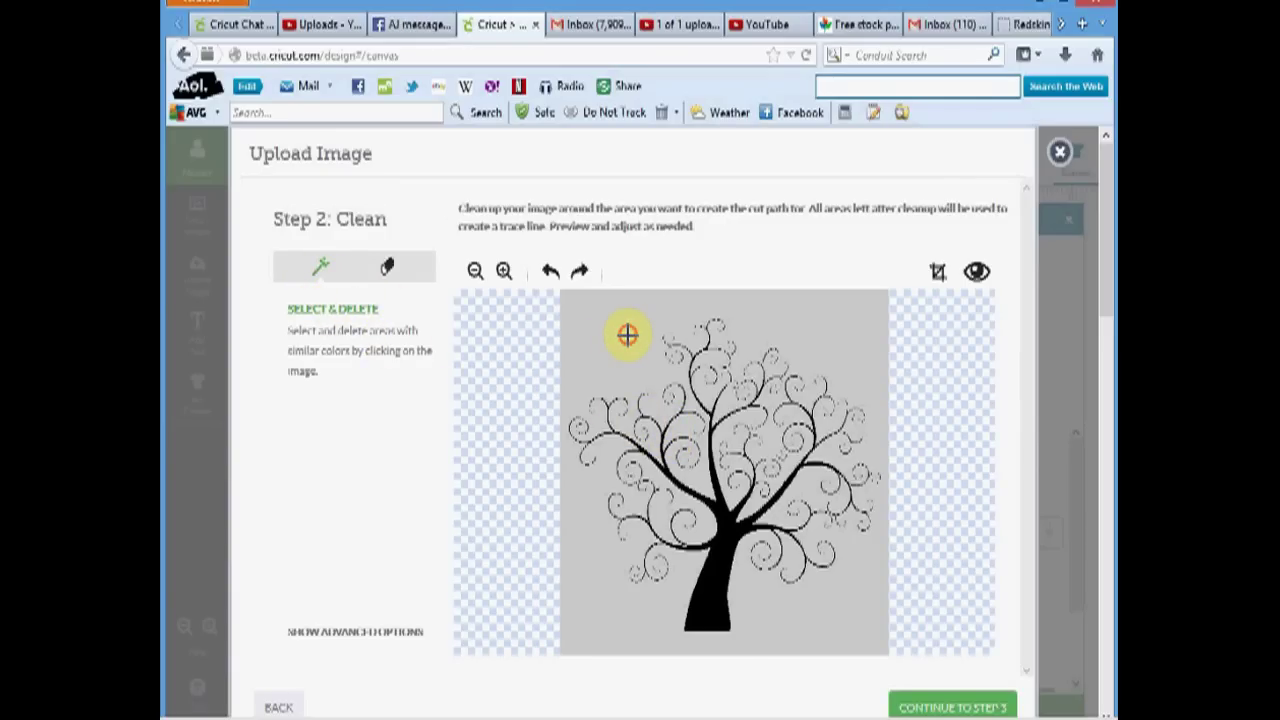
pyautogui.click(627, 335)
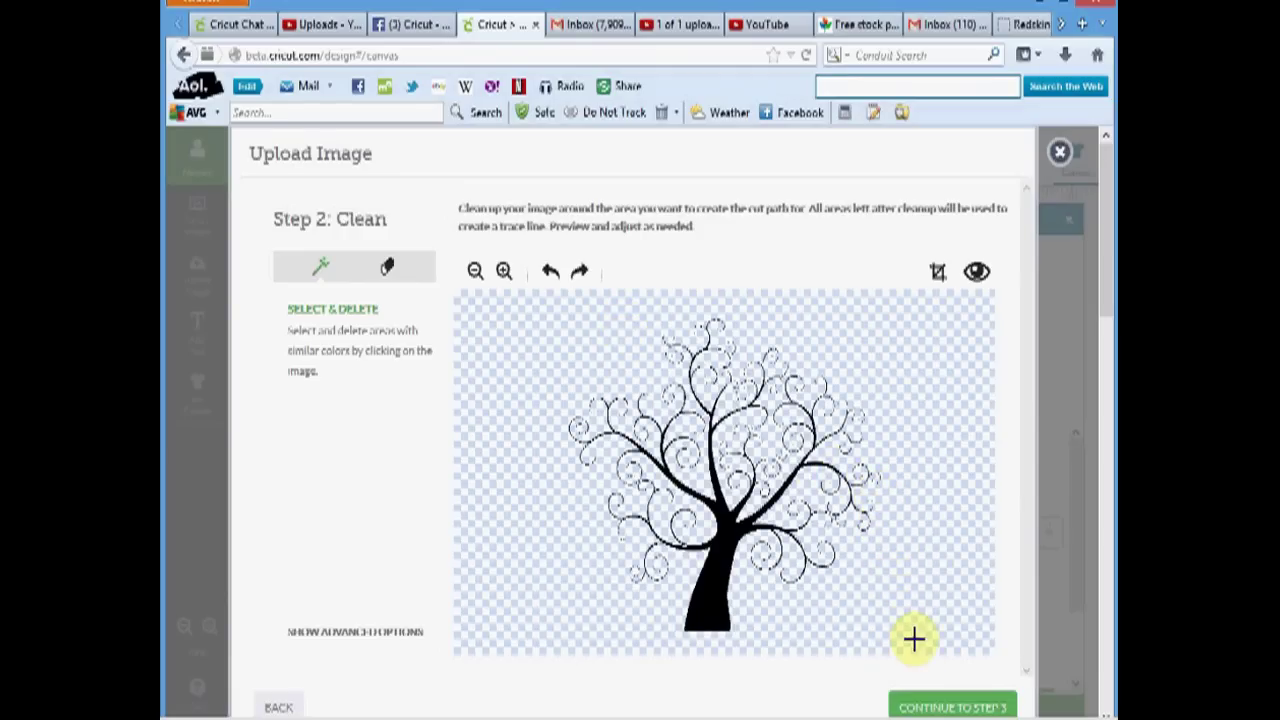
pyautogui.click(953, 708)
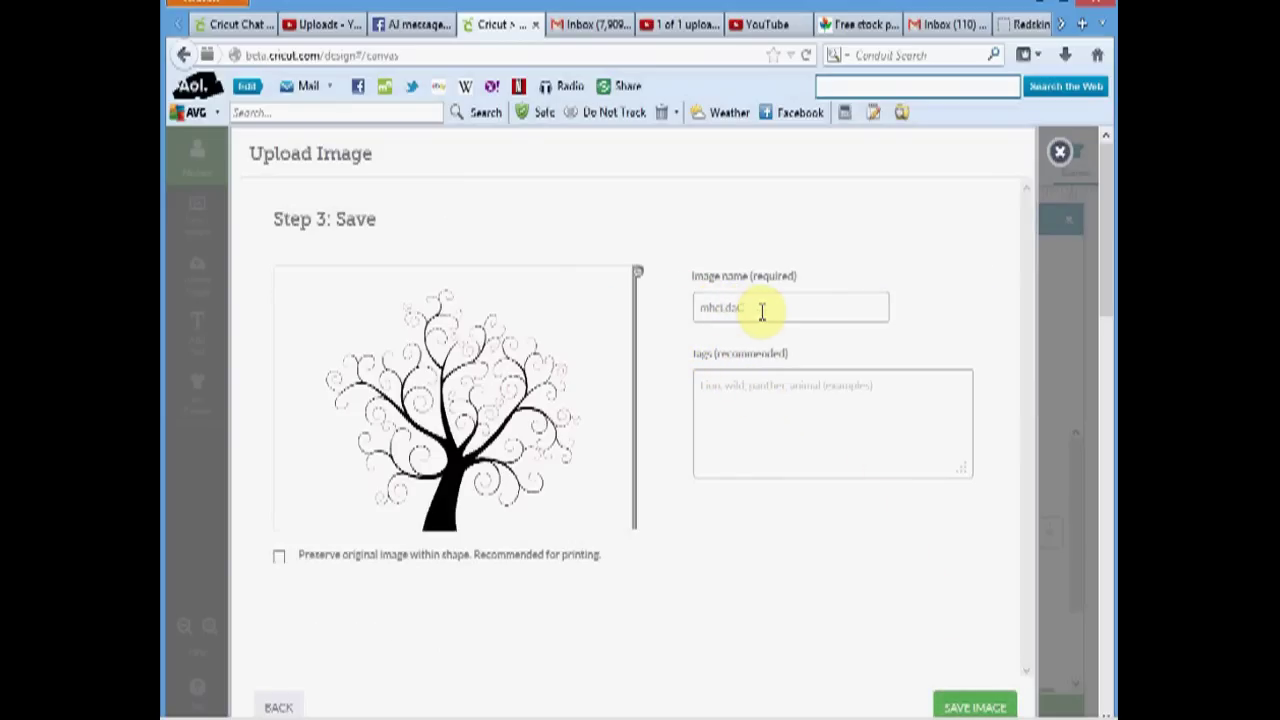
# - Tick Preserve original image within shape, then return to the upload type choices
pyautogui.click(277, 563)
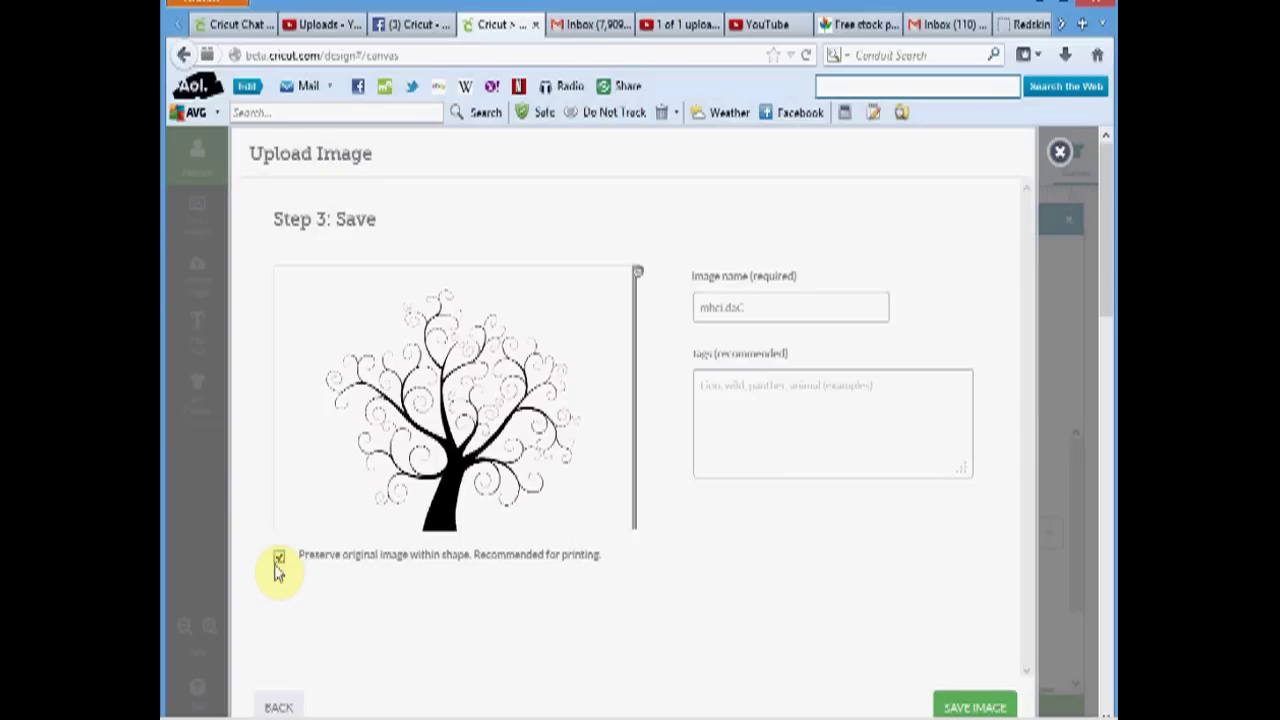
pyautogui.click(281, 707)
pyautogui.click(280, 707)
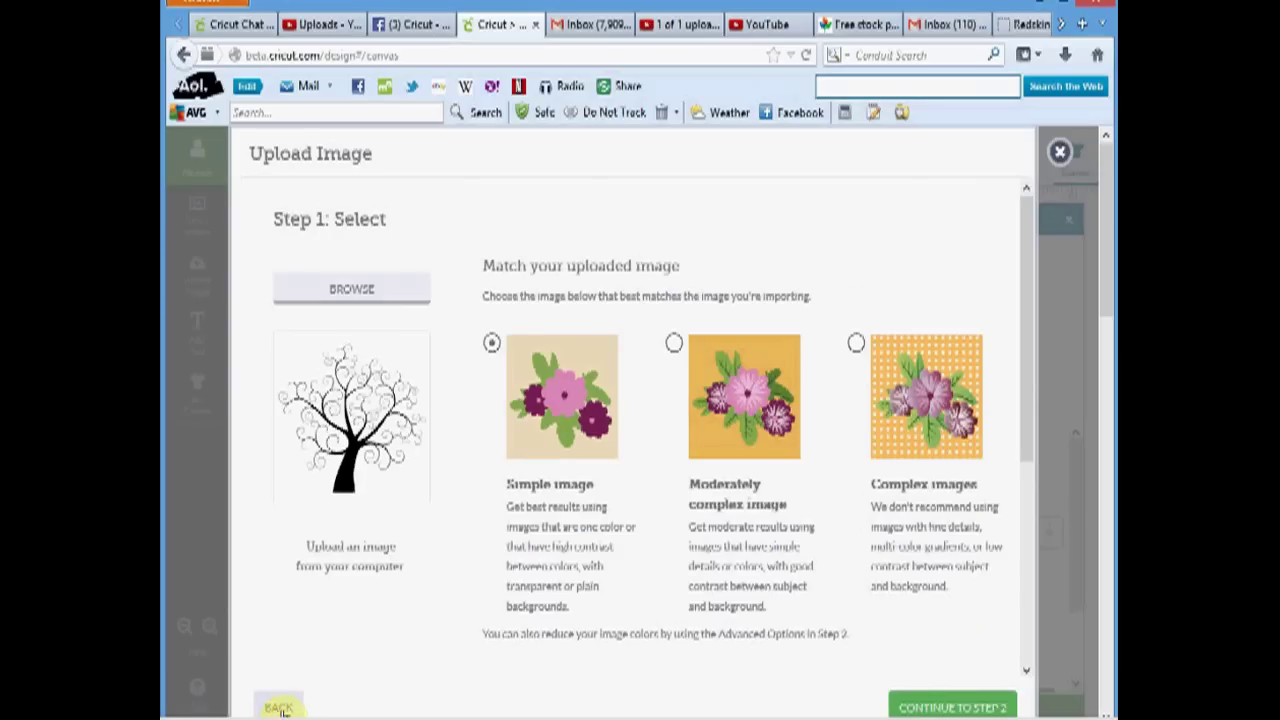
pyautogui.click(284, 708)
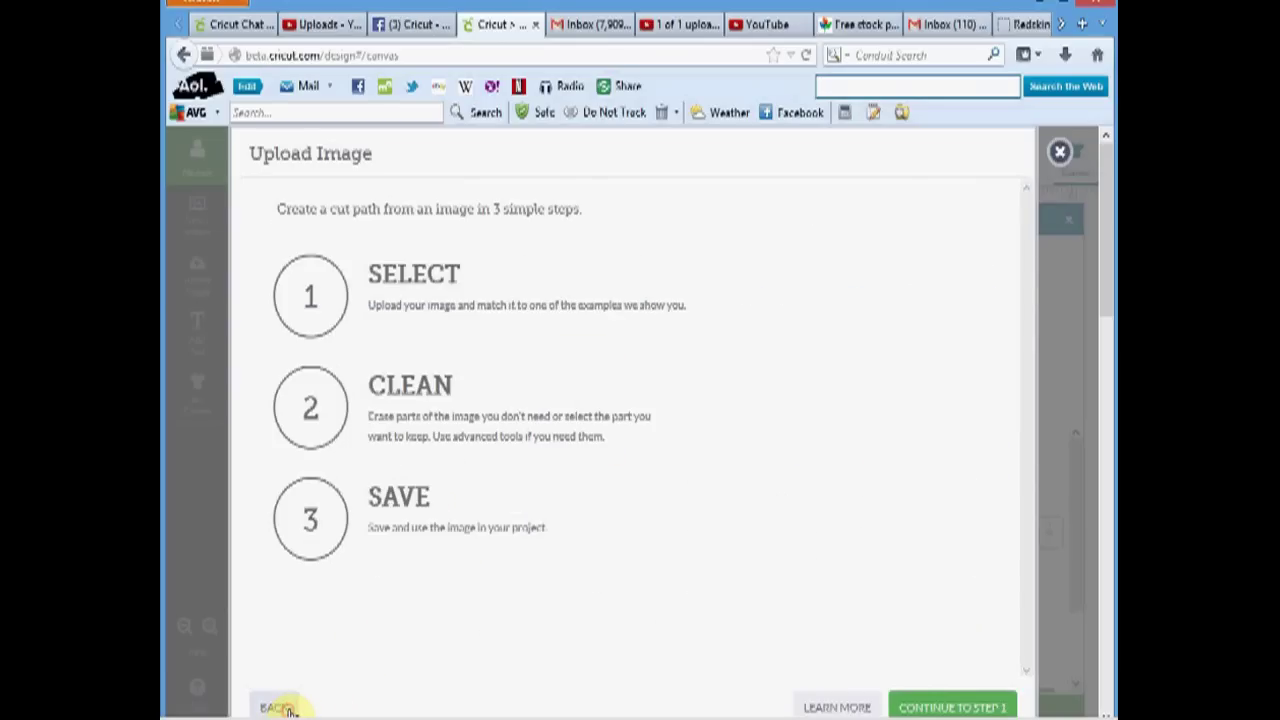
pyautogui.click(285, 708)
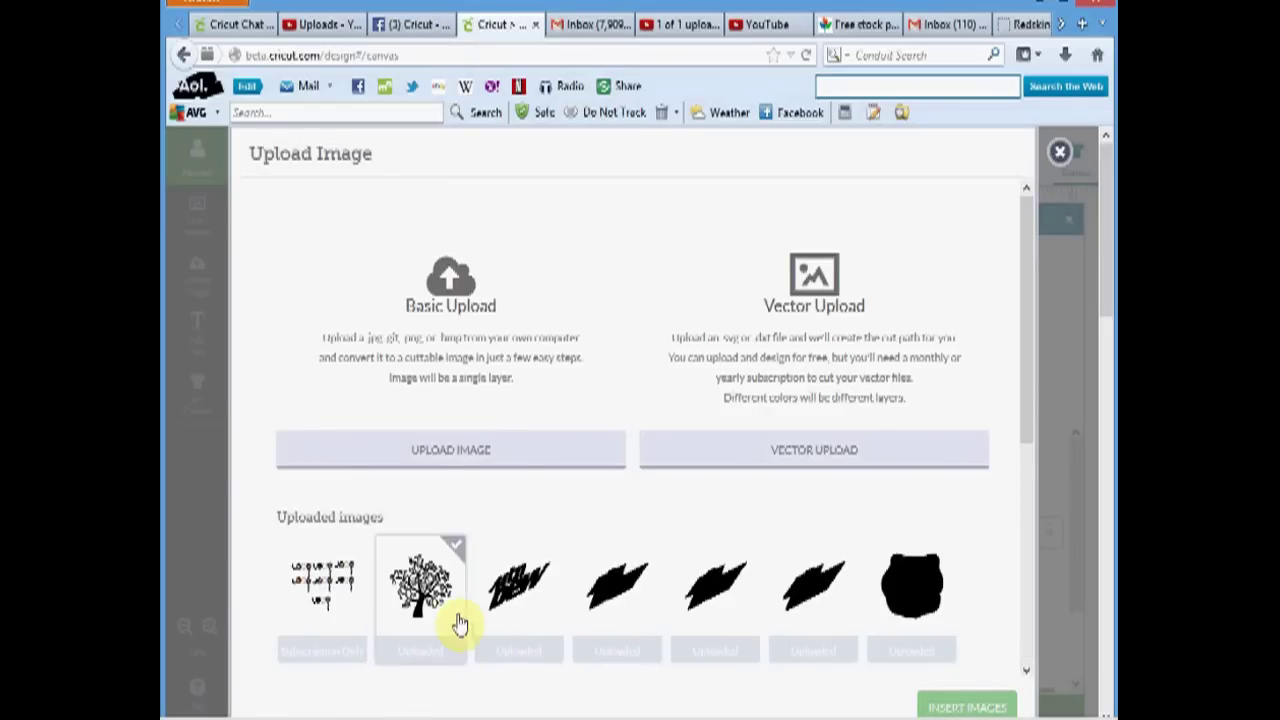
# - Insert the uploaded tree, enlarge it by its corner and move it up-left on the canvas
pyautogui.click(428, 572)
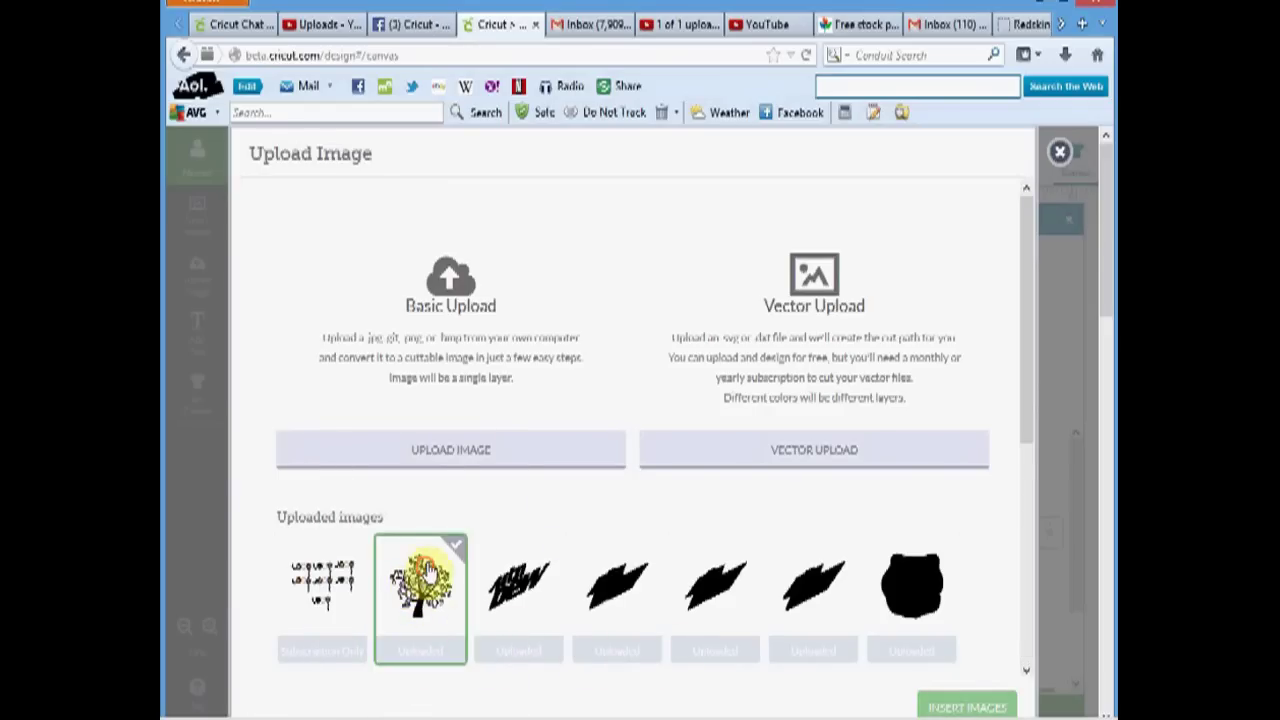
pyautogui.click(966, 706)
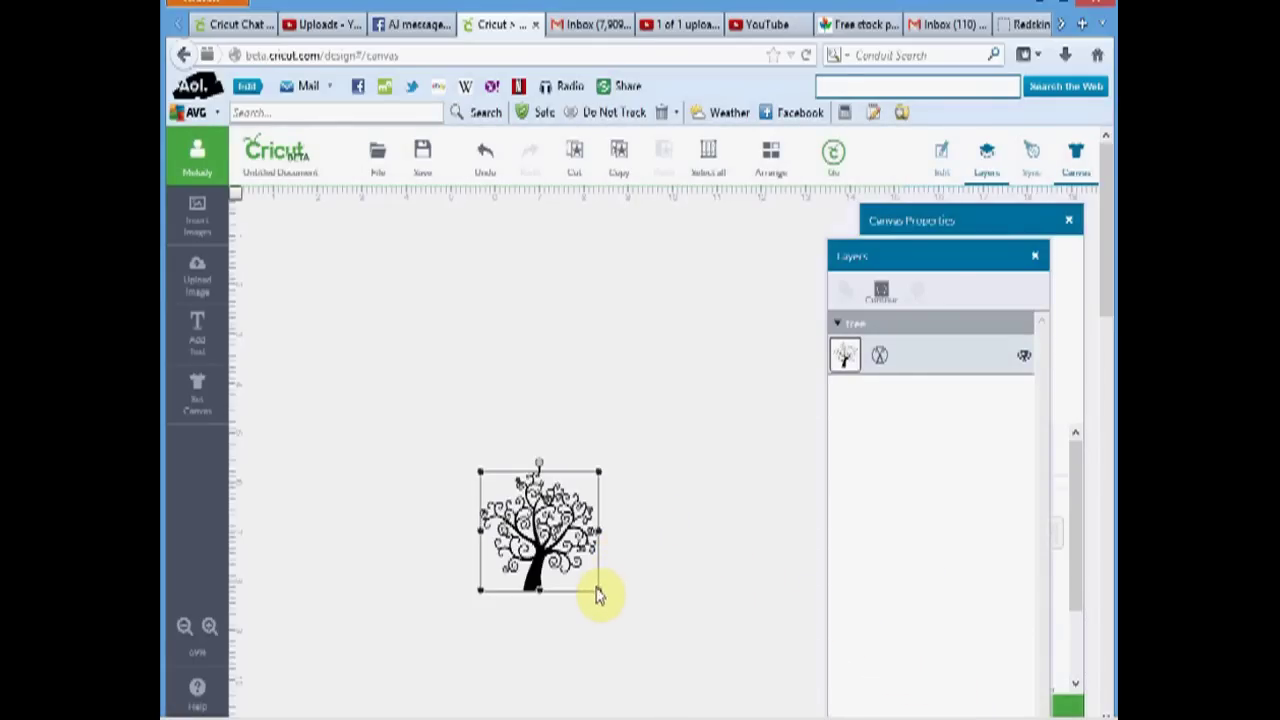
pyautogui.click(600, 600)
pyautogui.click(580, 548)
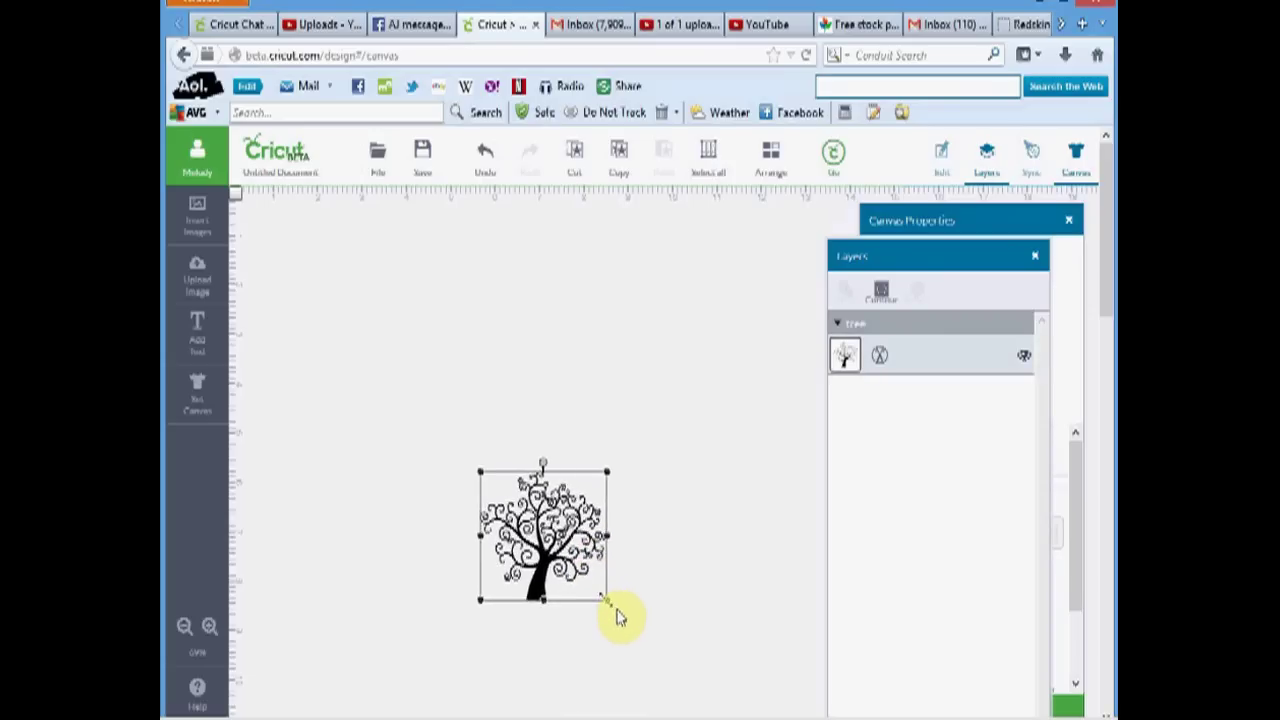
pyautogui.moveTo(598, 589); pyautogui.dragTo(760, 697)
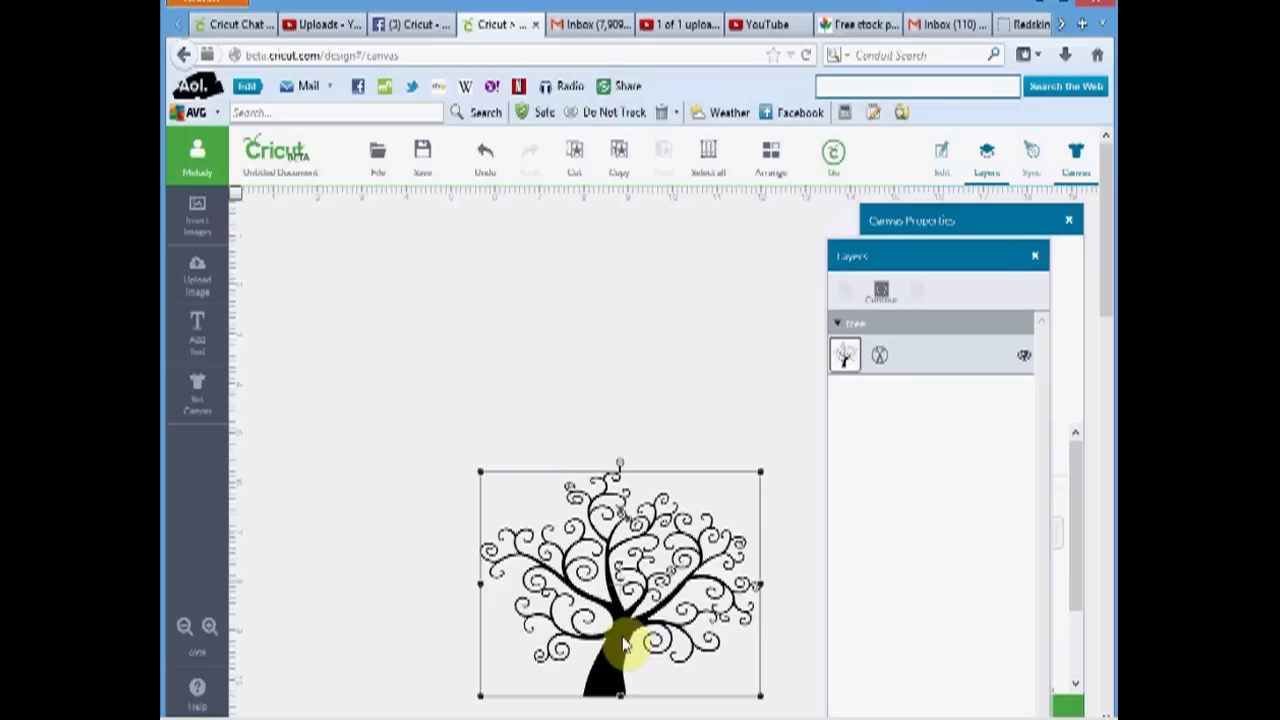
pyautogui.moveTo(624, 645); pyautogui.dragTo(557, 422)
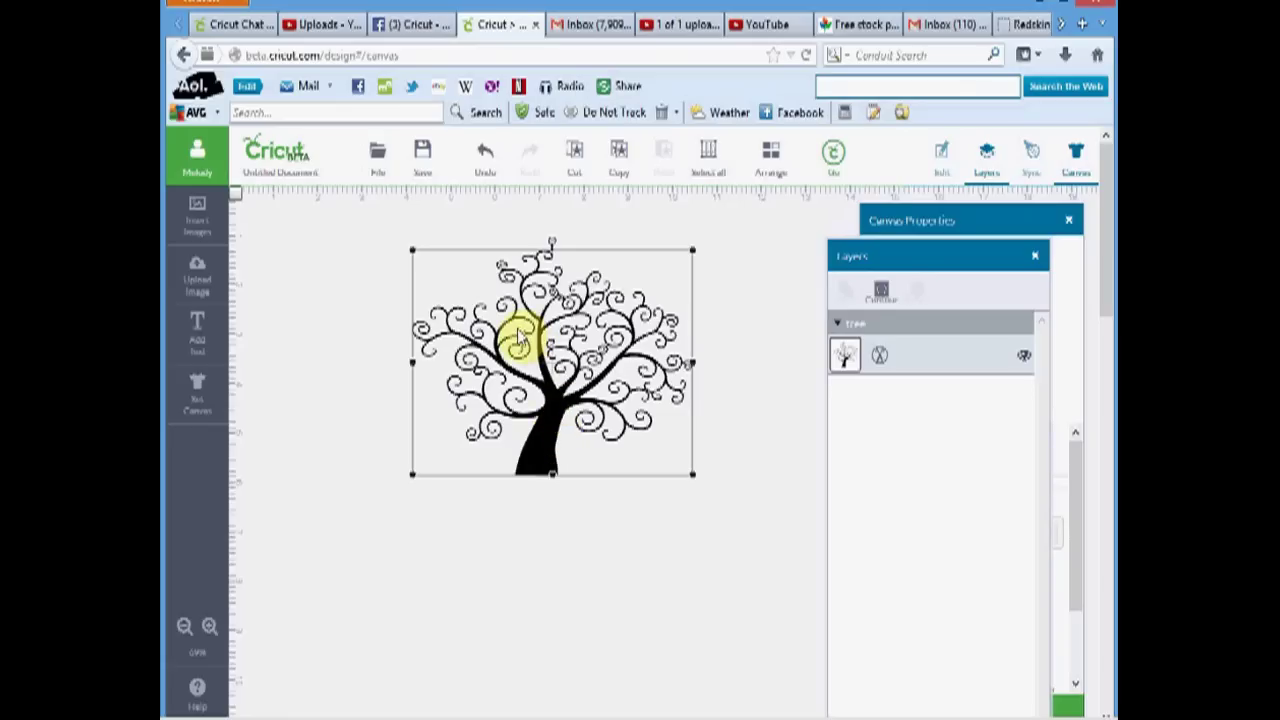
# - Switch the Tree layer from Cut to Write and pick the Wine pen colour
pyautogui.click(879, 356)
pyautogui.click(703, 244)
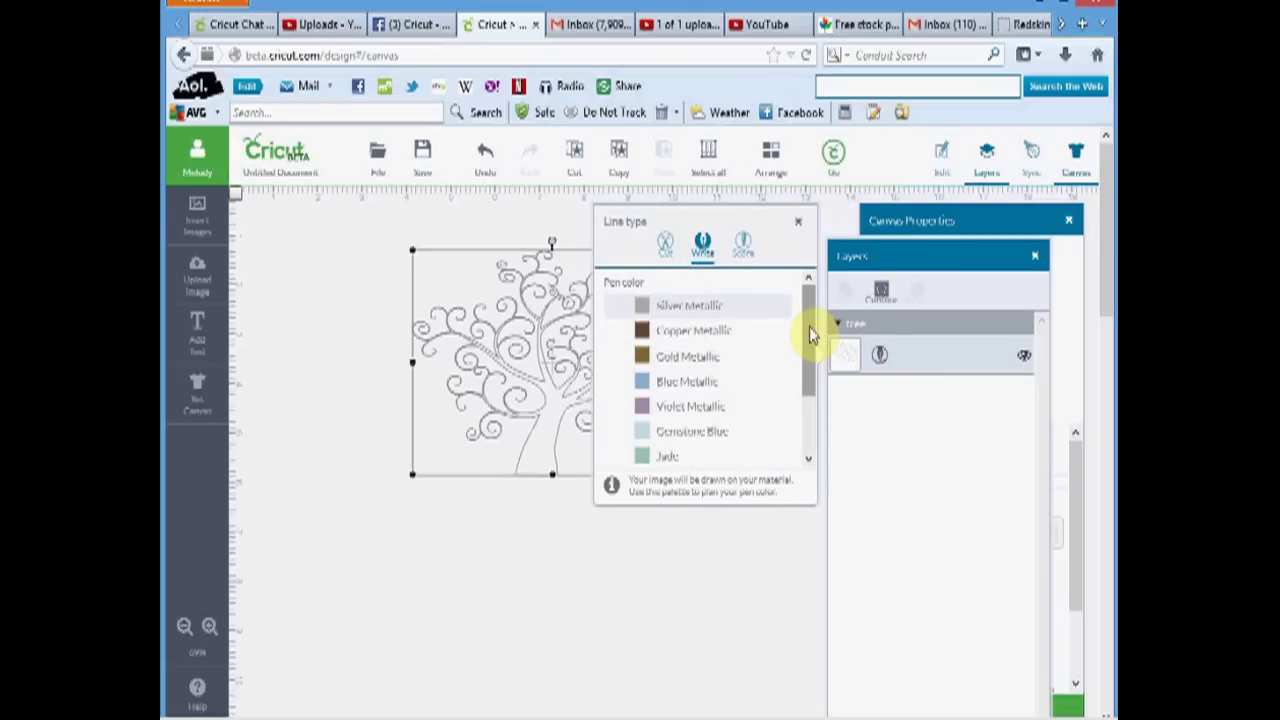
pyautogui.moveTo(810, 335); pyautogui.dragTo(807, 430)
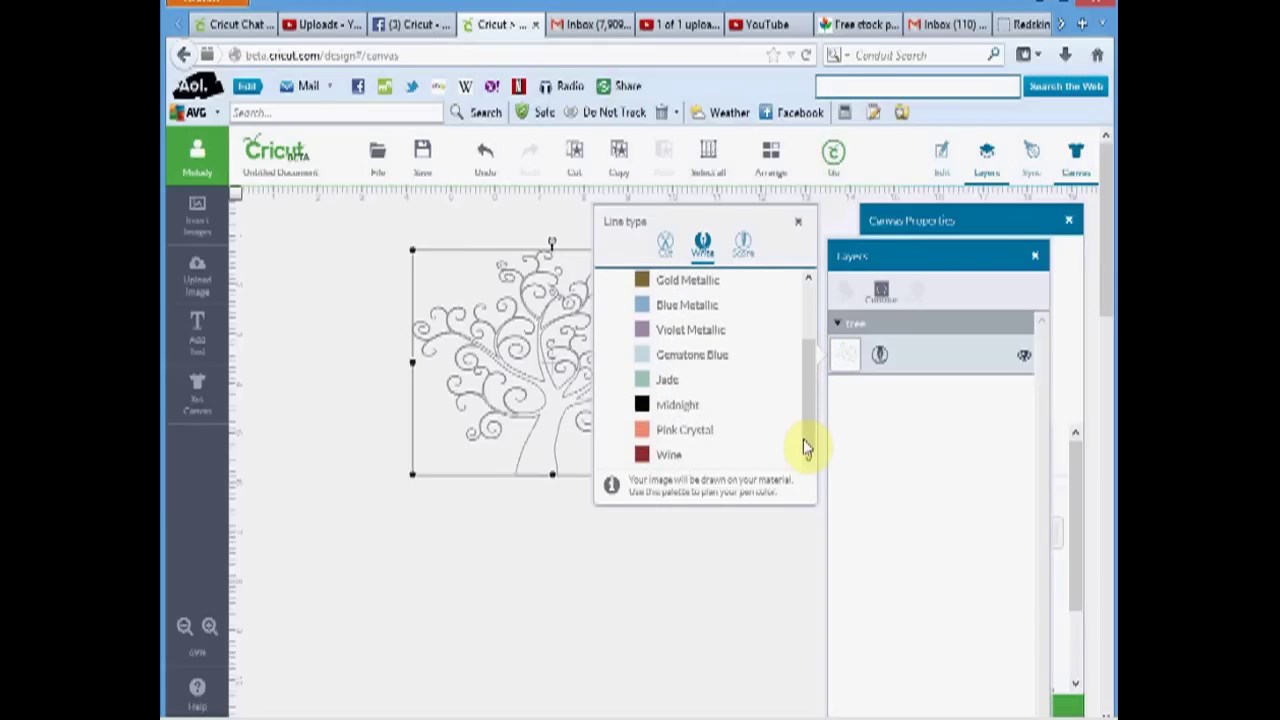
pyautogui.click(641, 462)
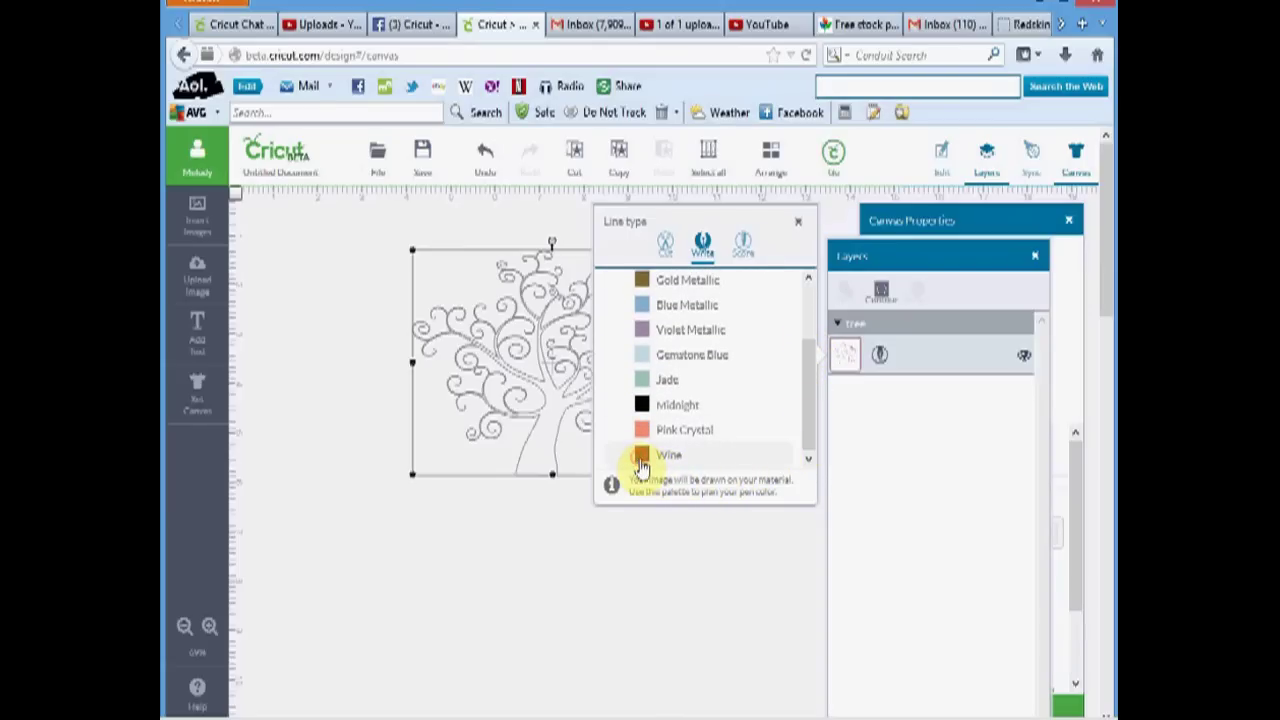
pyautogui.click(651, 551)
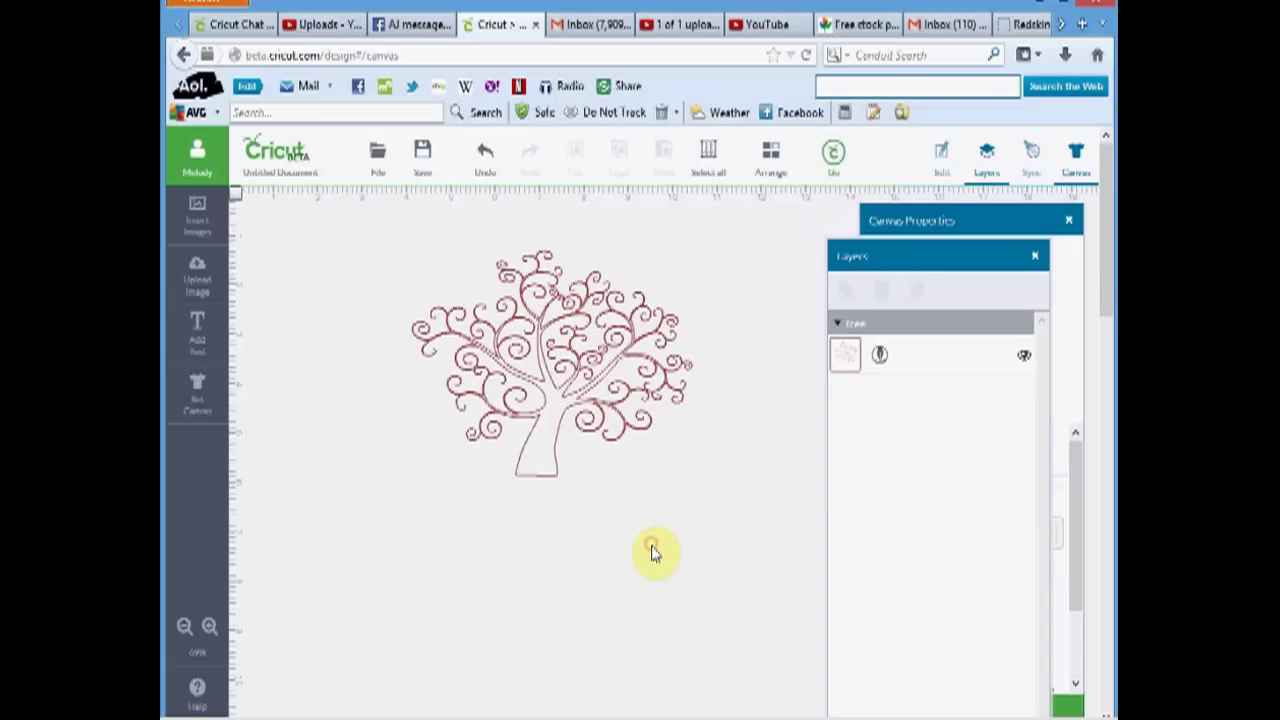